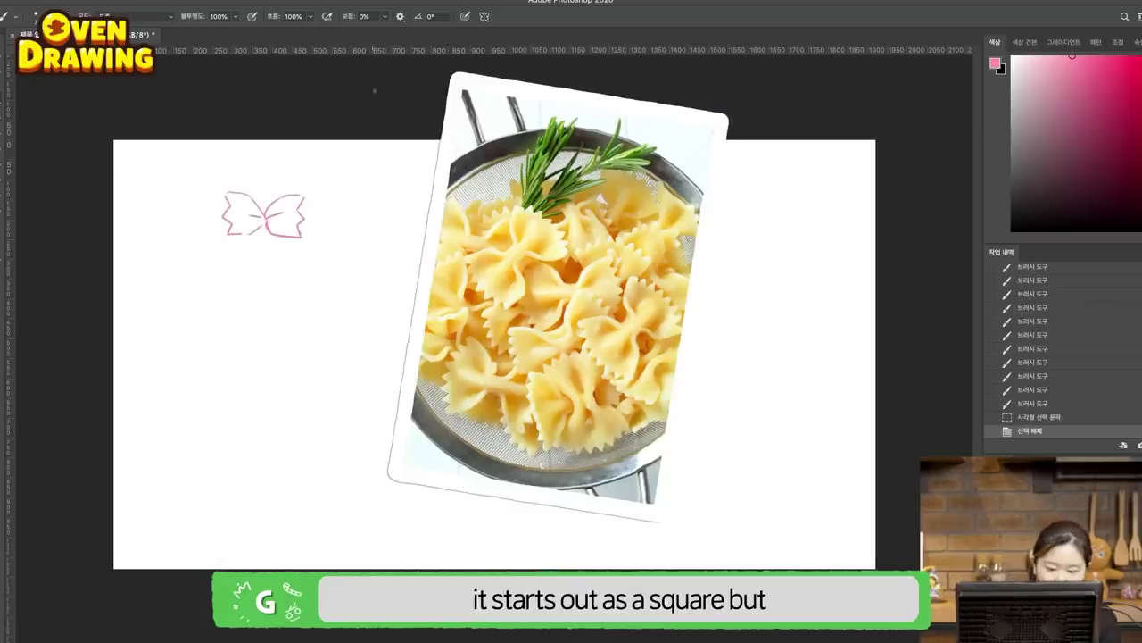
Step: Sketch a square pasta sheet beside the farfalle bow, with an arrow leading from the square back to the bow
left_click_drag(333, 189, 330, 239)
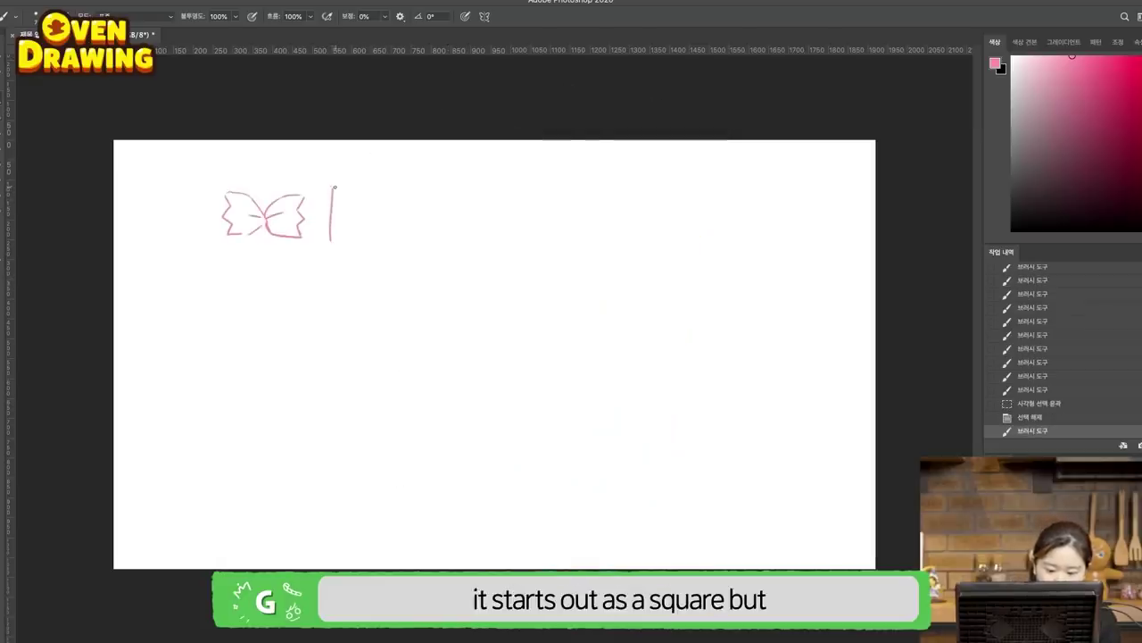
mouse_move(376, 192)
left_mouse_down()
mouse_move(393, 186)
mouse_move(393, 232)
mouse_move(355, 243)
left_mouse_up()
mouse_move(355, 243)
left_mouse_down()
mouse_move(392, 237)
mouse_move(281, 254)
left_mouse_up()
left_click_drag(278, 257, 284, 249)
Step: Undo the most recent brush strokes
key("ctrl+z")
key("ctrl+z")
key("ctrl+z")
key("ctrl+z")
key("ctrl+z")
key("ctrl+z")
key("ctrl+z")
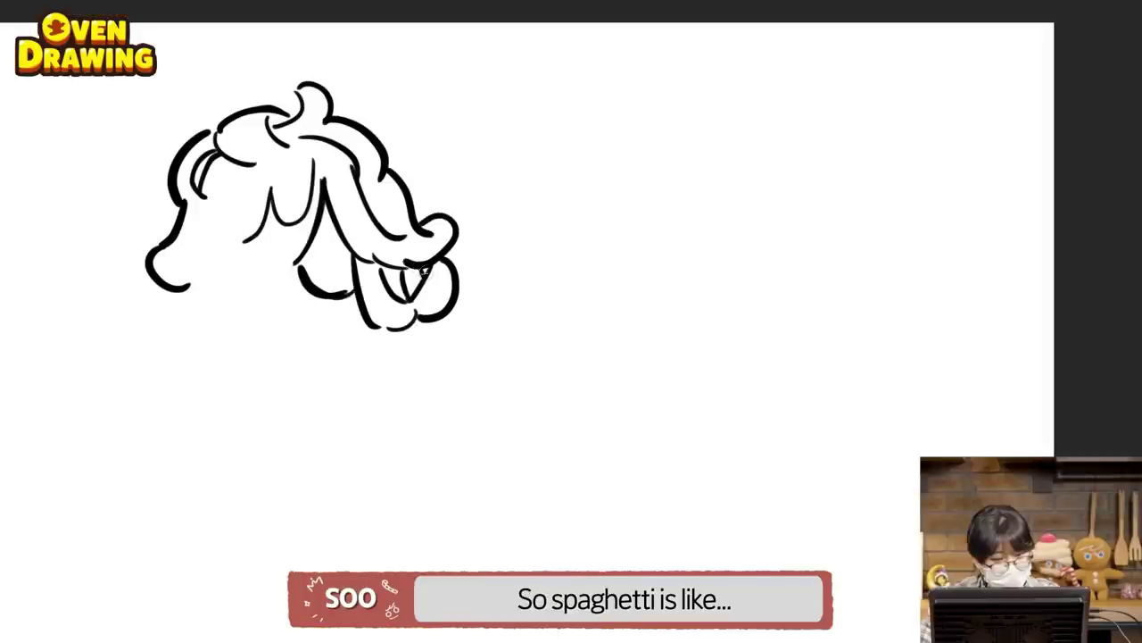
Step: Try several versions of an extra noodle curl outside the lower left side of the spaghetti hair
mouse_move(134, 260)
left_mouse_down()
mouse_move(111, 304)
mouse_move(125, 319)
left_mouse_up()
key("ctrl+z")
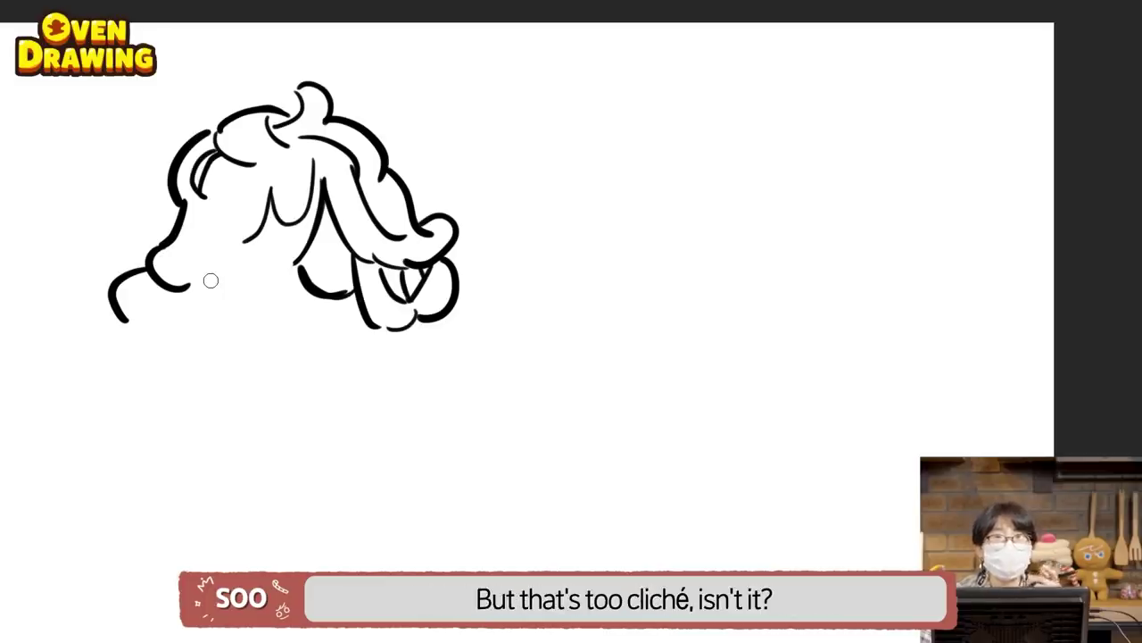
key("ctrl+z")
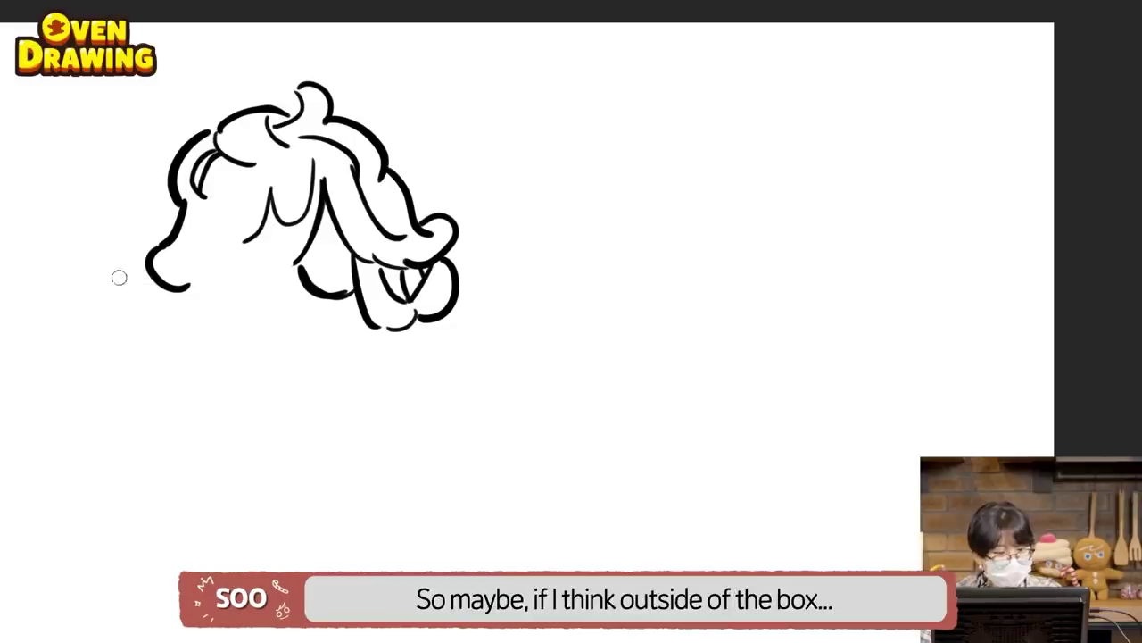
left_click_drag(128, 286, 120, 319)
key("ctrl+z")
mouse_move(153, 271)
left_mouse_down()
mouse_move(116, 310)
mouse_move(124, 314)
left_mouse_up()
key("ctrl+z")
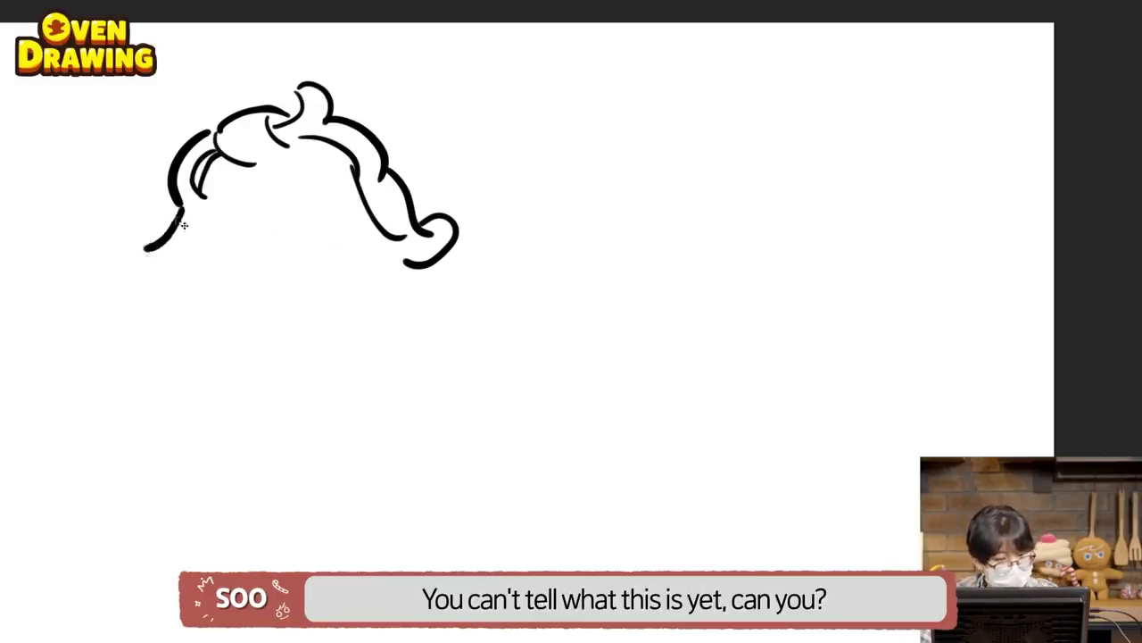
Step: Undo the lower left hair line and try a longer strand hanging from the side curl
key("ctrl+z")
mouse_move(185, 206)
left_mouse_down()
mouse_move(146, 271)
mouse_move(156, 260)
mouse_move(186, 281)
left_mouse_up()
key("ctrl+z")
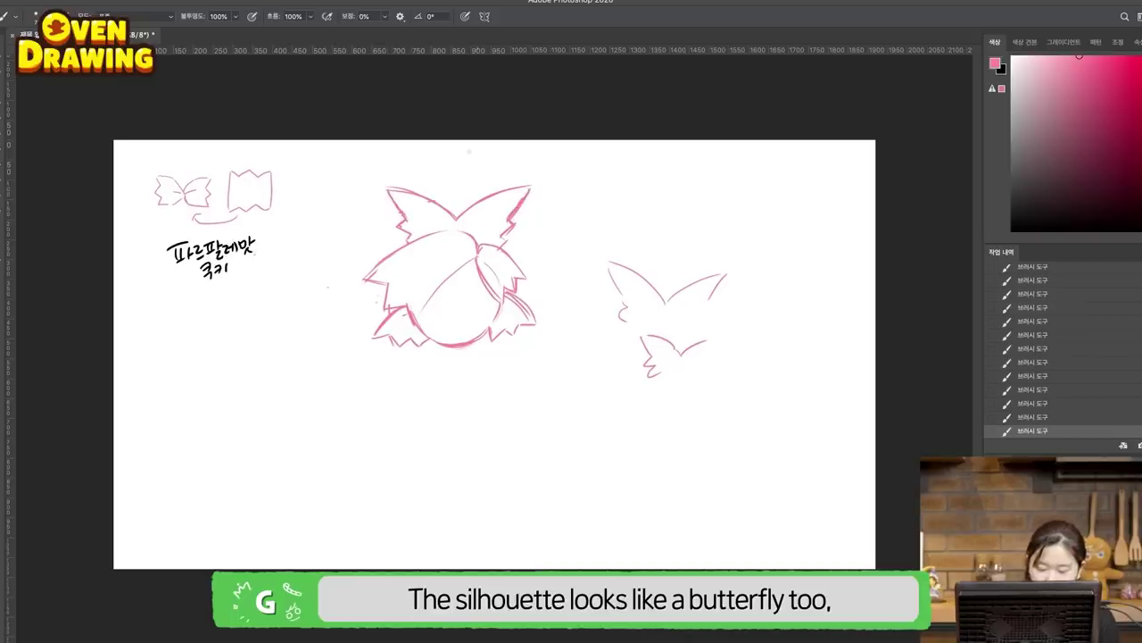
Step: Undo the last stroke, add a new layer, and try a line on the butterfly-shaped head ornament
key("super+z")
key("alt+shift+super+n")
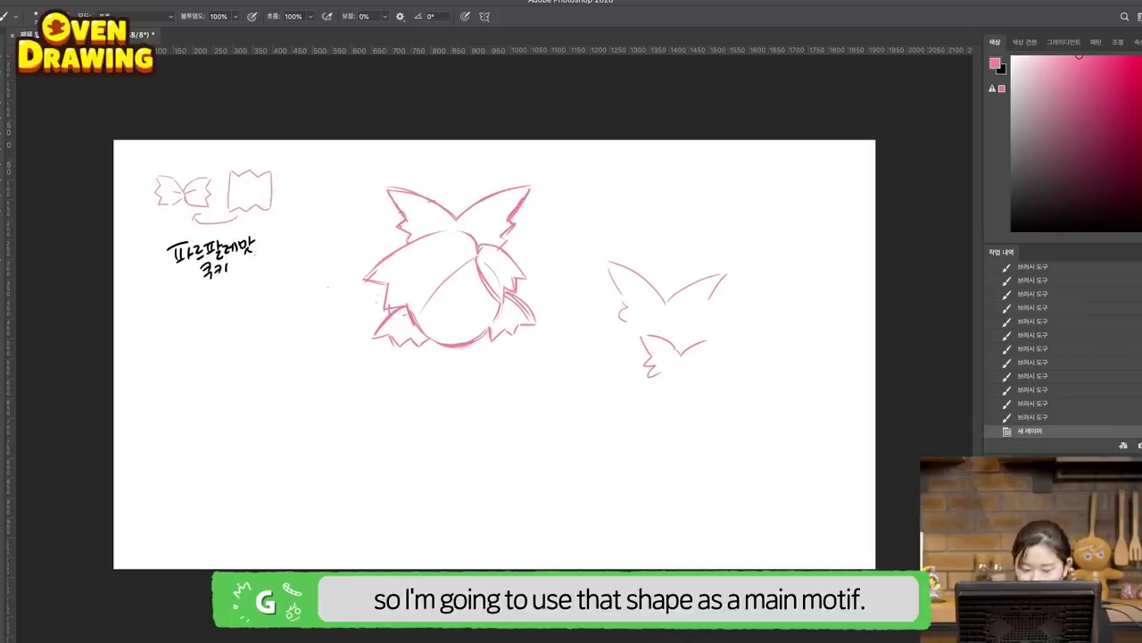
left_click_drag(458, 206, 437, 203)
key("super+z")
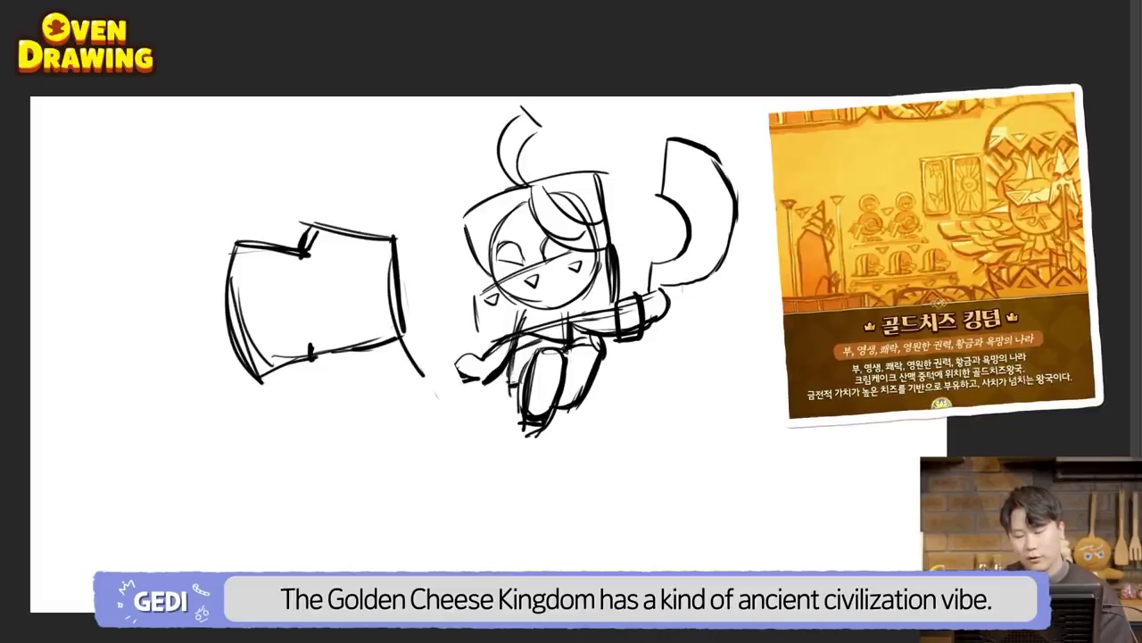
Step: Sketch additional lines on the caravan rider's outstretched arm and upper leg
left_click_drag(593, 337, 660, 341)
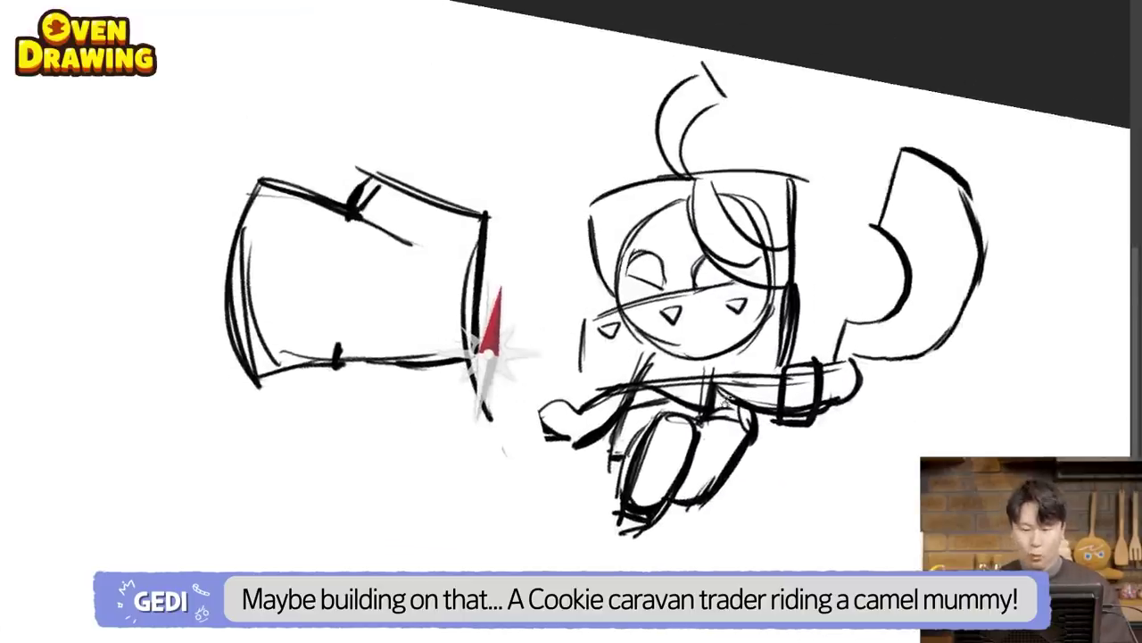
left_click_drag(739, 414, 750, 363)
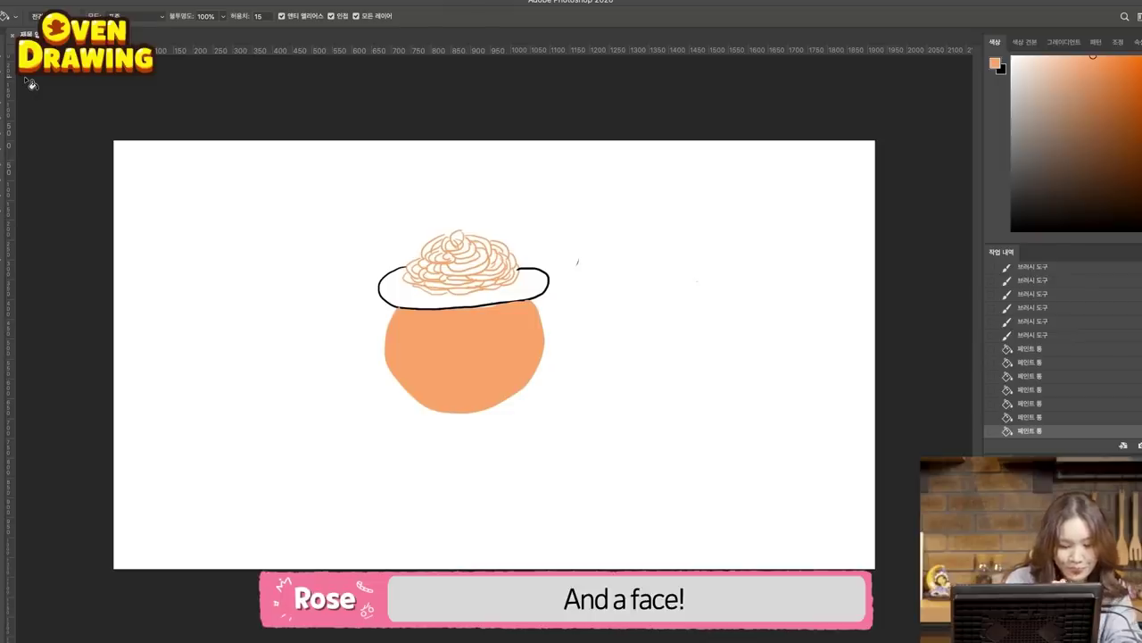
Step: Draw downward from the chin of the orange head to begin the pasta-topped character's body
left_click_drag(465, 413, 465, 551)
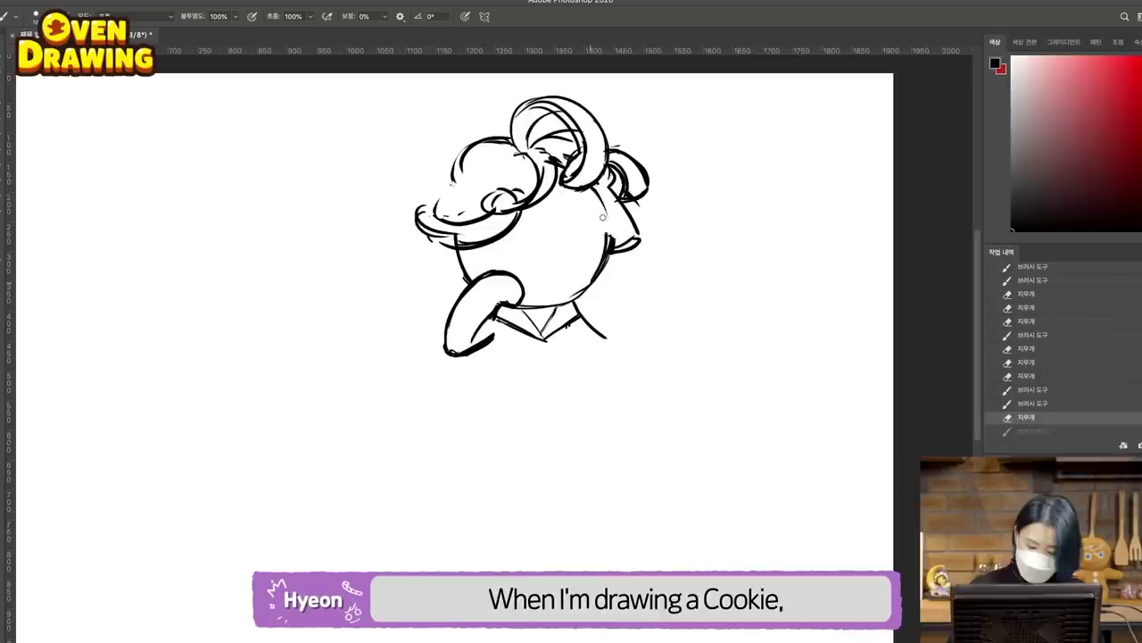
Step: Redraw the back contour of the head and erase the loose hair lock under the small rear curl
left_click_drag(587, 188, 607, 250)
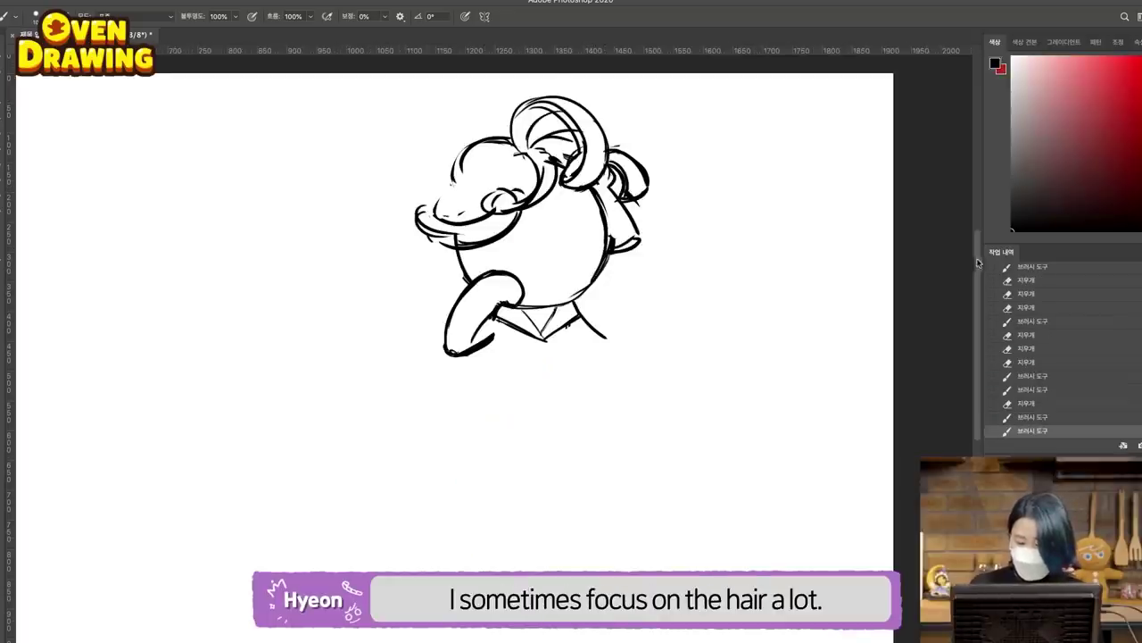
scroll(924, 223, "down", 2)
key("e")
mouse_move(597, 158)
left_mouse_down()
mouse_move(613, 198)
mouse_move(597, 154)
mouse_move(628, 162)
left_mouse_up()
mouse_move(546, 133)
left_mouse_down()
mouse_move(532, 116)
mouse_move(553, 125)
mouse_move(579, 110)
mouse_move(619, 150)
mouse_move(646, 215)
left_mouse_up()
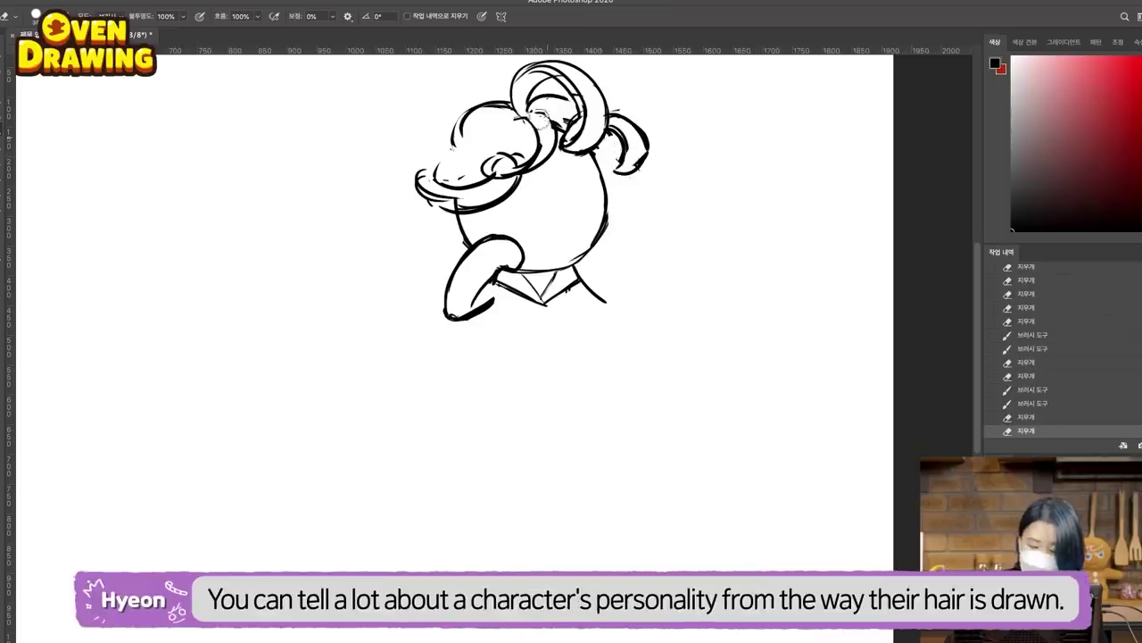
Step: Clean up and redraw the lines where the small rear curl meets the head
key("b")
key("ctrl+z")
key("ctrl+z")
key("e")
left_click_drag(610, 143, 616, 150)
key("b")
left_click_drag(607, 134, 618, 152)
key("ctrl+z")
left_click_drag(603, 144, 618, 160)
Step: Undo the last curl stroke and draw a lower hair lock down the side of the head beneath the rear curl
key("e")
key("b")
key("ctrl+z")
mouse_move(614, 177)
left_mouse_down()
mouse_move(633, 221)
mouse_move(625, 175)
mouse_move(616, 224)
left_mouse_up()
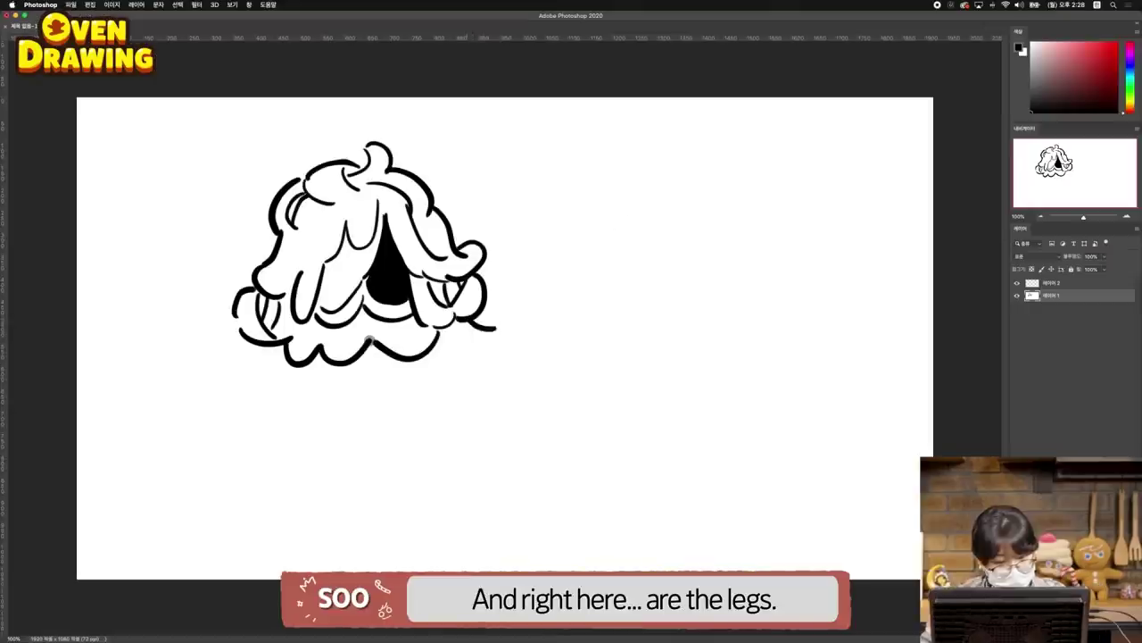
Step: Draw the right foot under the spaghetti hair and a curled noodle strand reaching out from that side
left_click_drag(435, 355, 401, 384)
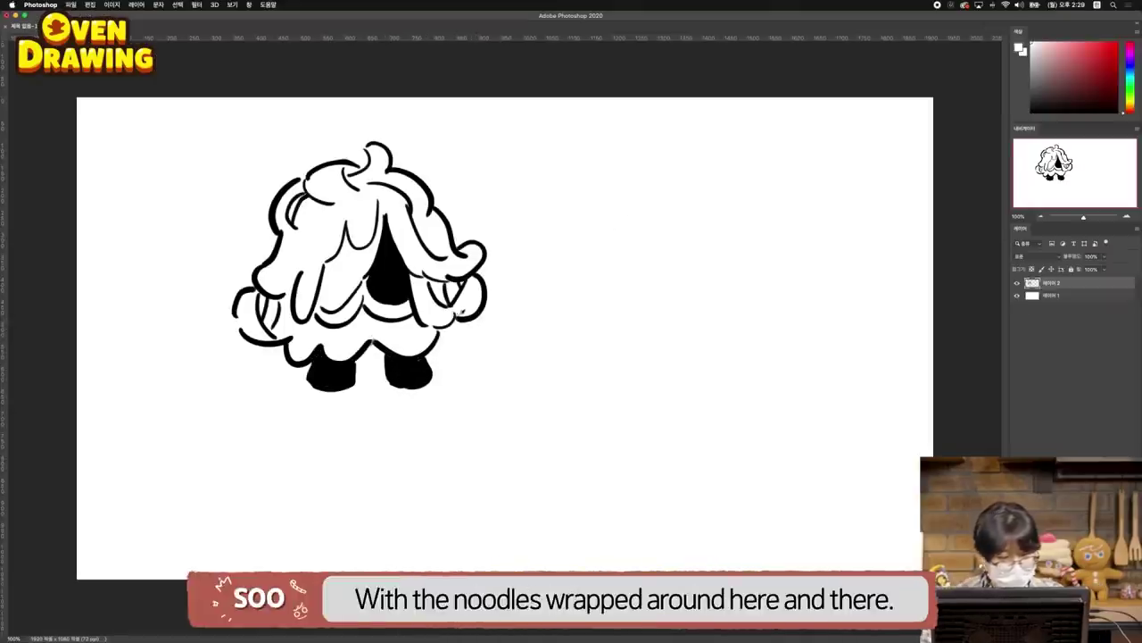
key("ctrl+z")
mouse_move(506, 308)
left_mouse_down()
mouse_move(527, 326)
mouse_move(505, 348)
left_mouse_up()
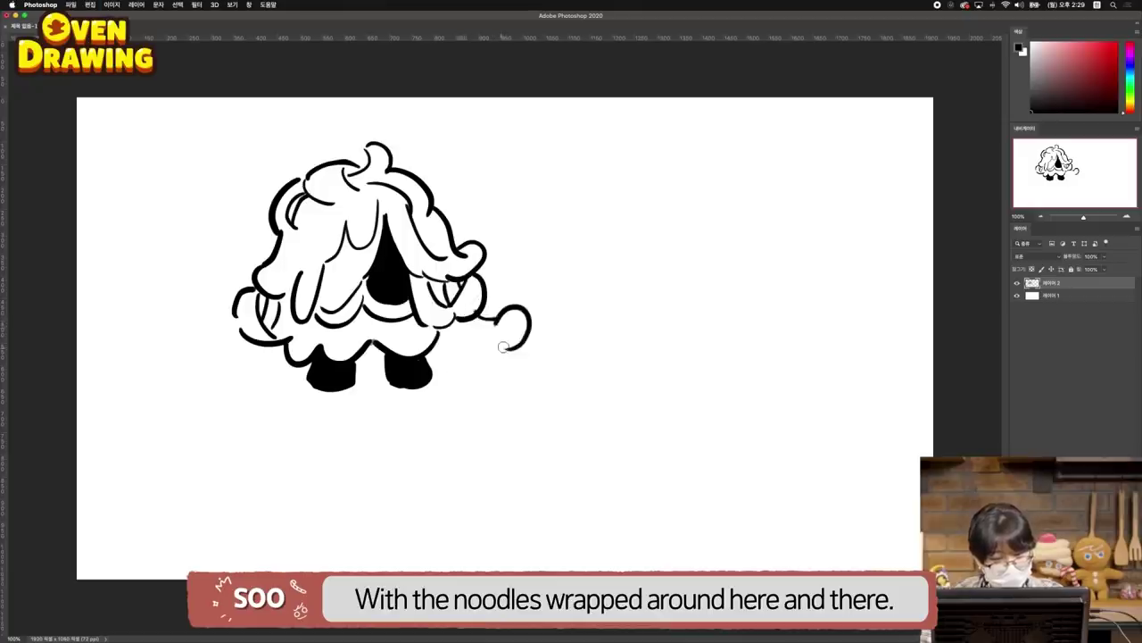
left_click_drag(504, 348, 459, 345)
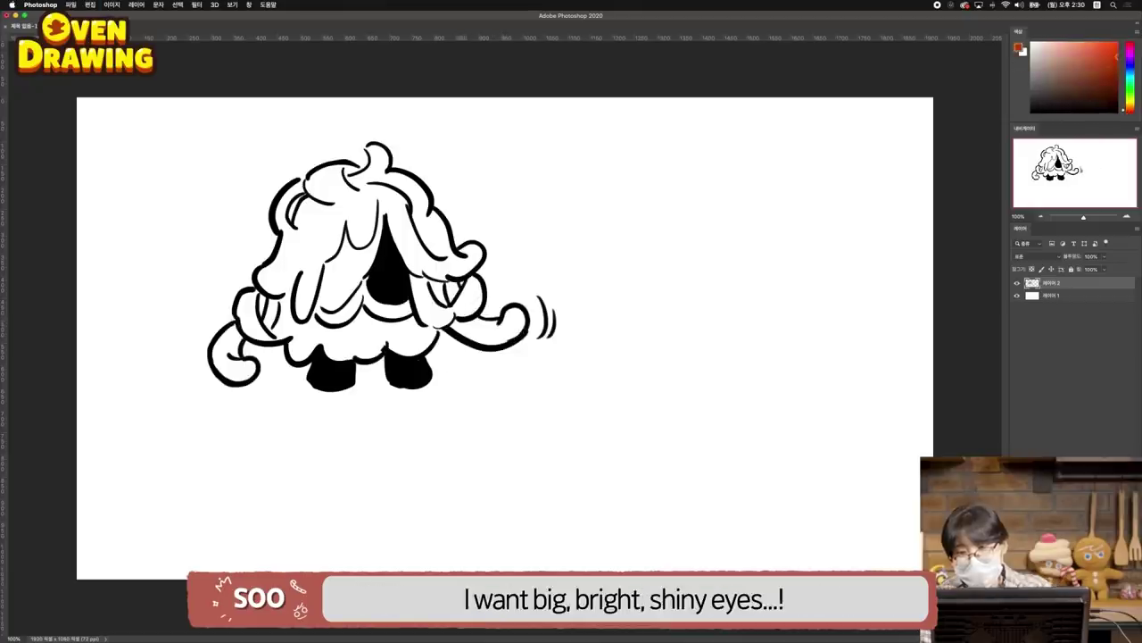
Step: Pick a bright red and paint a large eye inside the black face opening, undoing unwanted strokes
left_click_drag(1129, 110, 1130, 111)
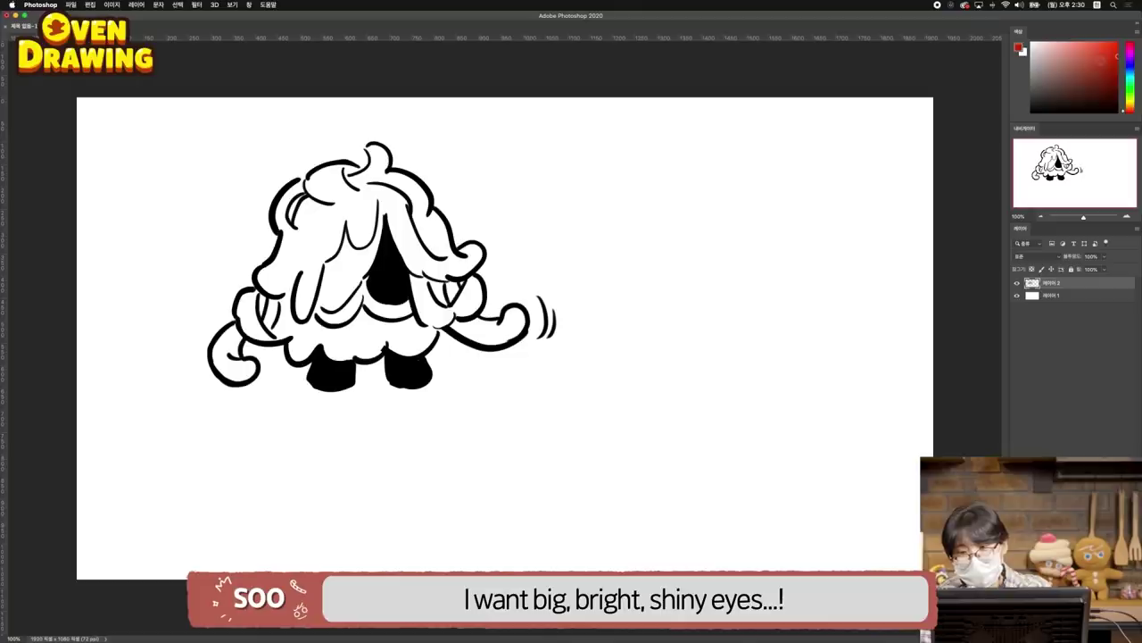
mouse_move(390, 251)
left_mouse_down()
mouse_move(385, 292)
mouse_move(399, 273)
left_mouse_up()
key("super+z")
key("super+z")
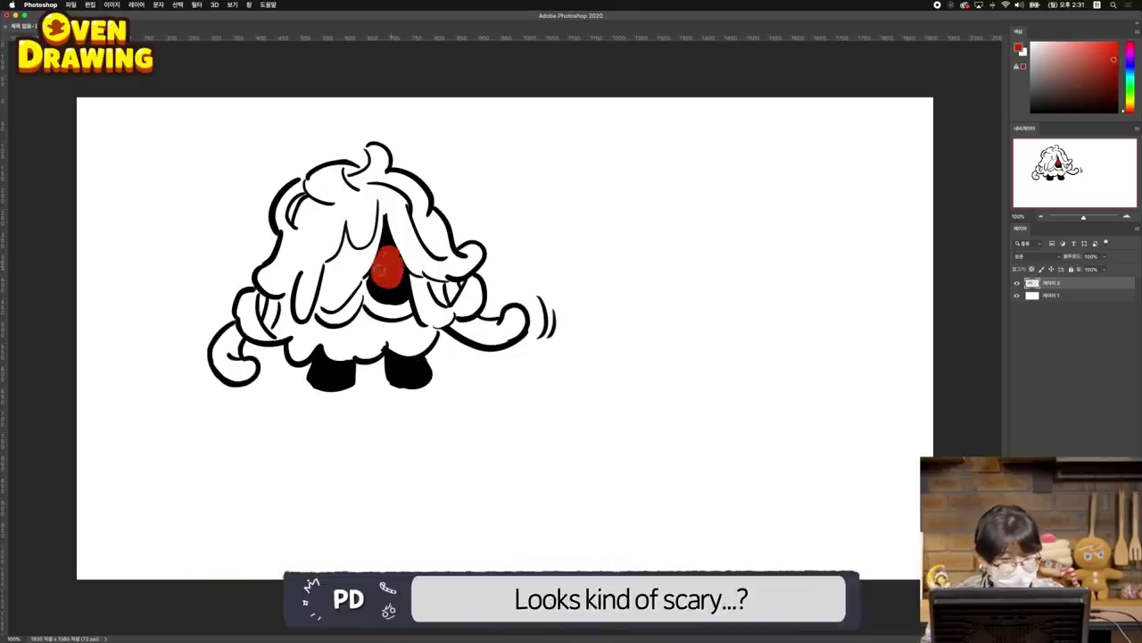
Step: Try to trim the left edge of the red eye with black sampled from the face opening
left_click(383, 290, "alt")
left_click_drag(371, 270, 376, 281)
key("super+z")
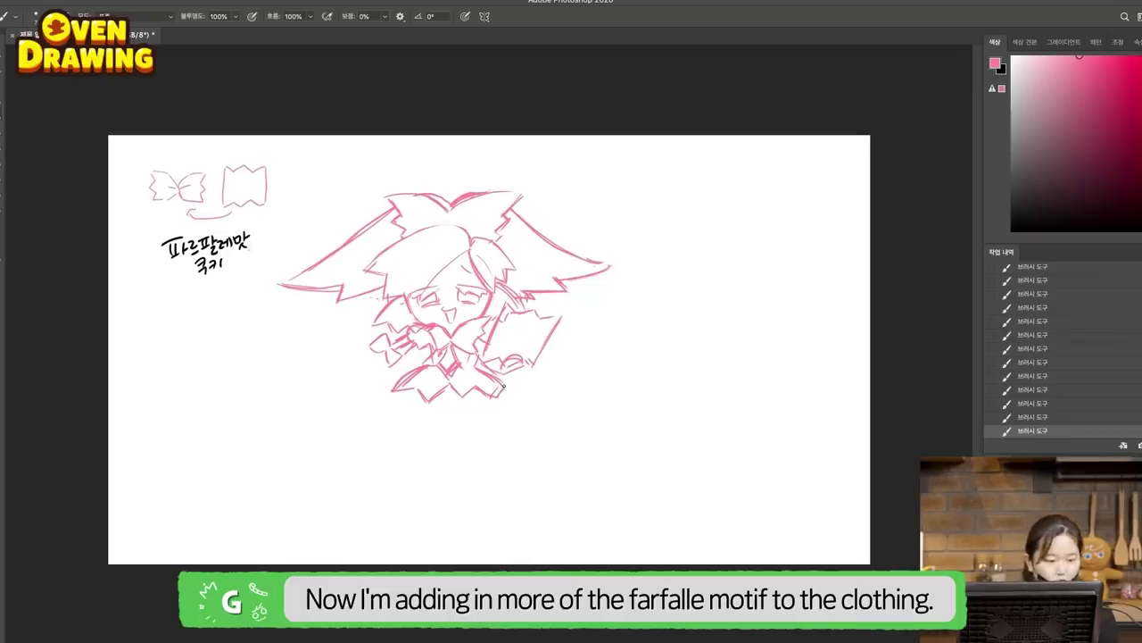
Step: Erase the excess skirt lines and add brush strokes to the pen and the upper edge of the held paper
key("e")
mouse_move(501, 389)
left_mouse_down()
mouse_move(468, 359)
mouse_move(447, 375)
mouse_move(424, 365)
mouse_move(404, 382)
mouse_move(445, 369)
left_mouse_up()
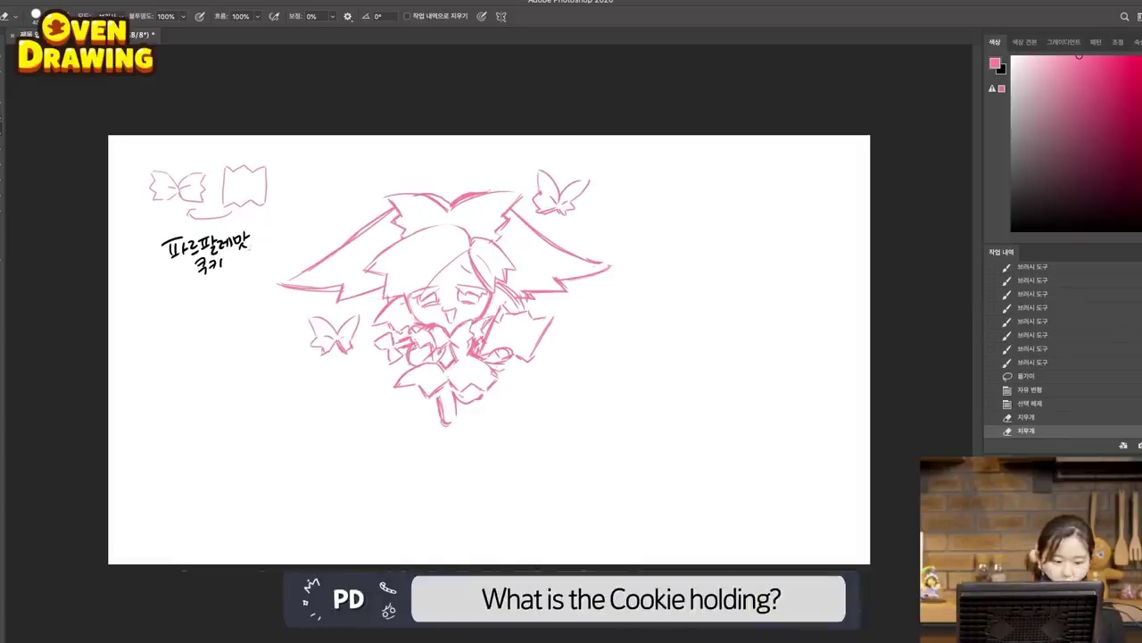
key("b")
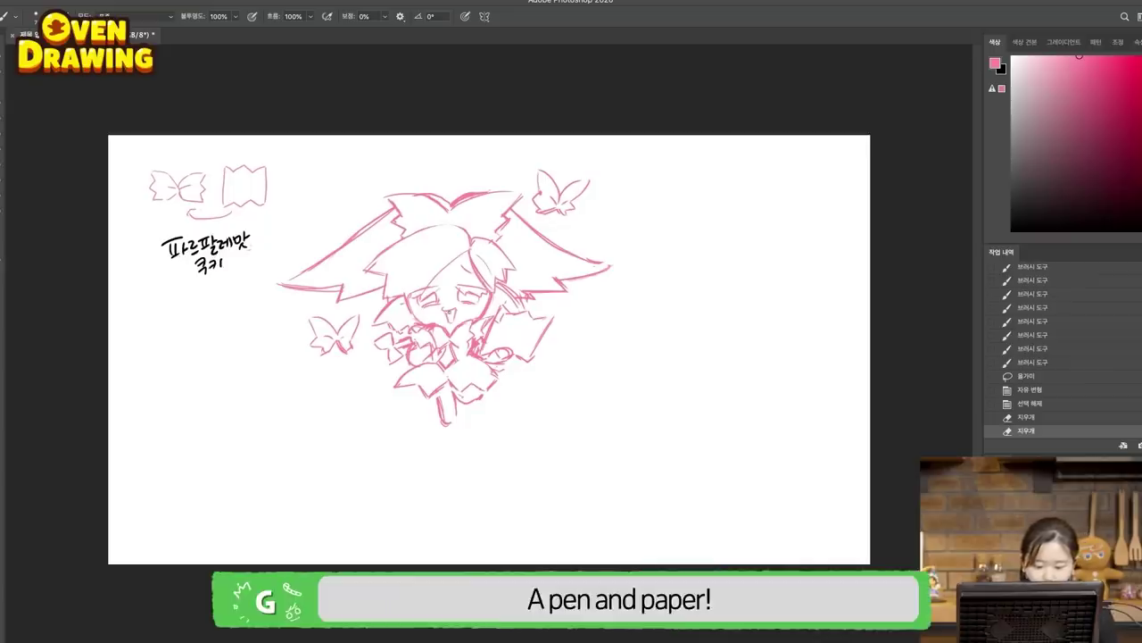
left_click_drag(406, 345, 414, 336)
left_click_drag(512, 312, 546, 316)
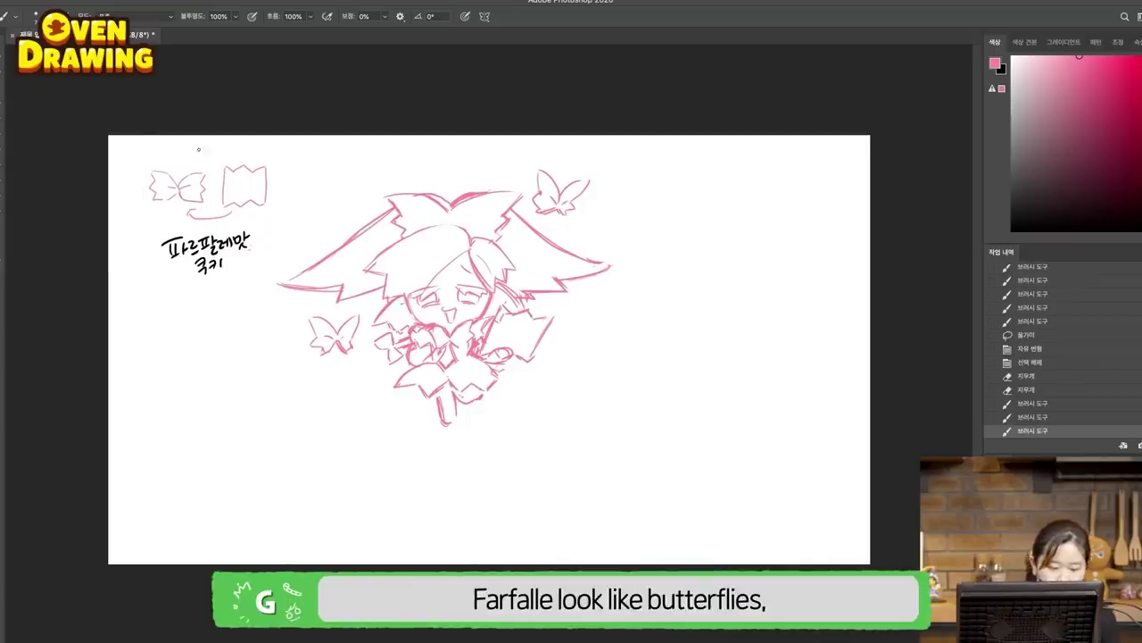
Step: Undo the last stroke and reinforce the side and lower edges of the square pasta sheet in the reference doodle
key("ctrl+z")
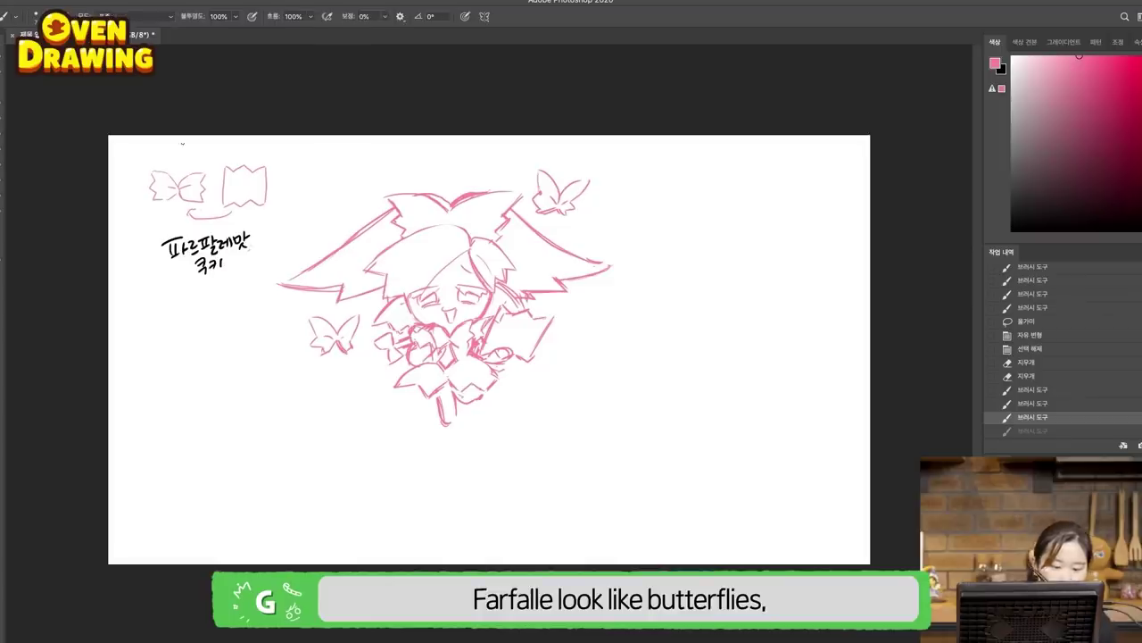
mouse_move(266, 165)
left_mouse_down()
mouse_move(265, 207)
mouse_move(225, 166)
mouse_move(234, 203)
left_mouse_up()
left_click_drag(234, 203, 256, 206)
left_click_drag(256, 206, 261, 205)
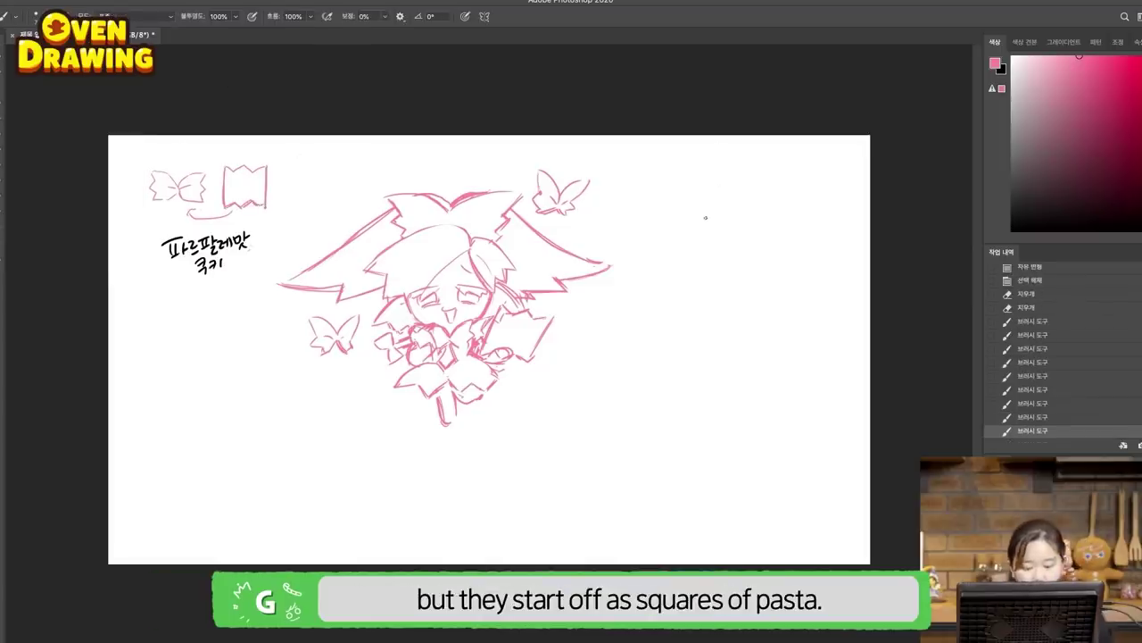
Step: Erase the stray lines at the upper corner of the paper held by the farfalle character
key("e")
left_click_drag(504, 317, 517, 313)
key("b")
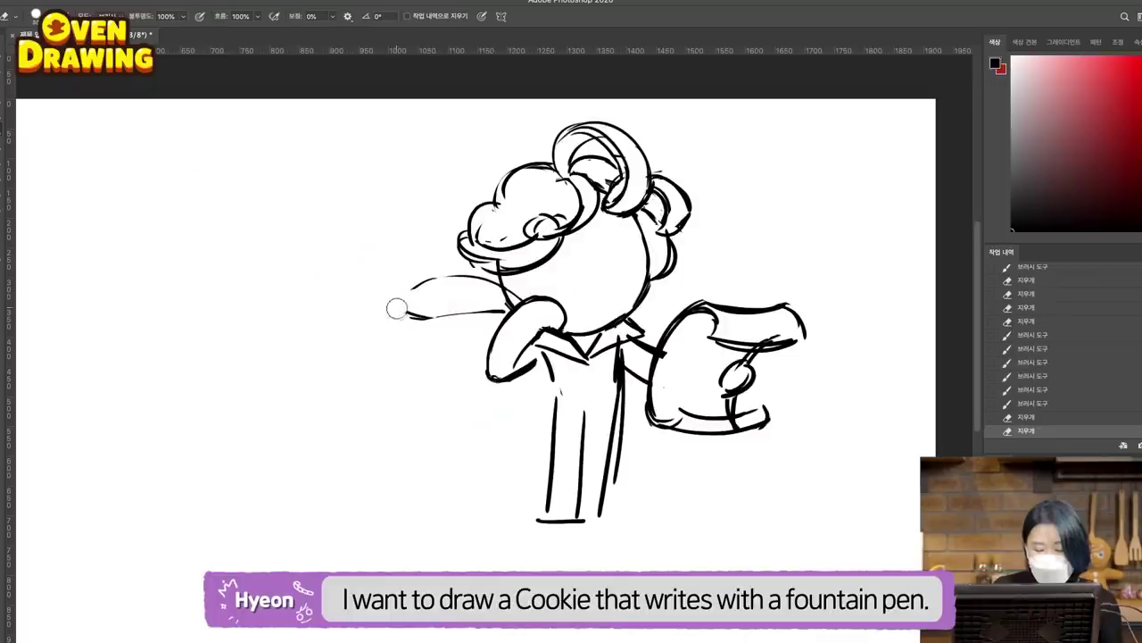
Step: Clean up and redraw the outline of the large pen shape beside the raised hand, including its lower edge
left_click(493, 290)
key("b")
key("super+z")
mouse_move(420, 284)
left_mouse_down()
mouse_move(398, 313)
mouse_move(497, 315)
left_mouse_up()
key("ctrl+z")
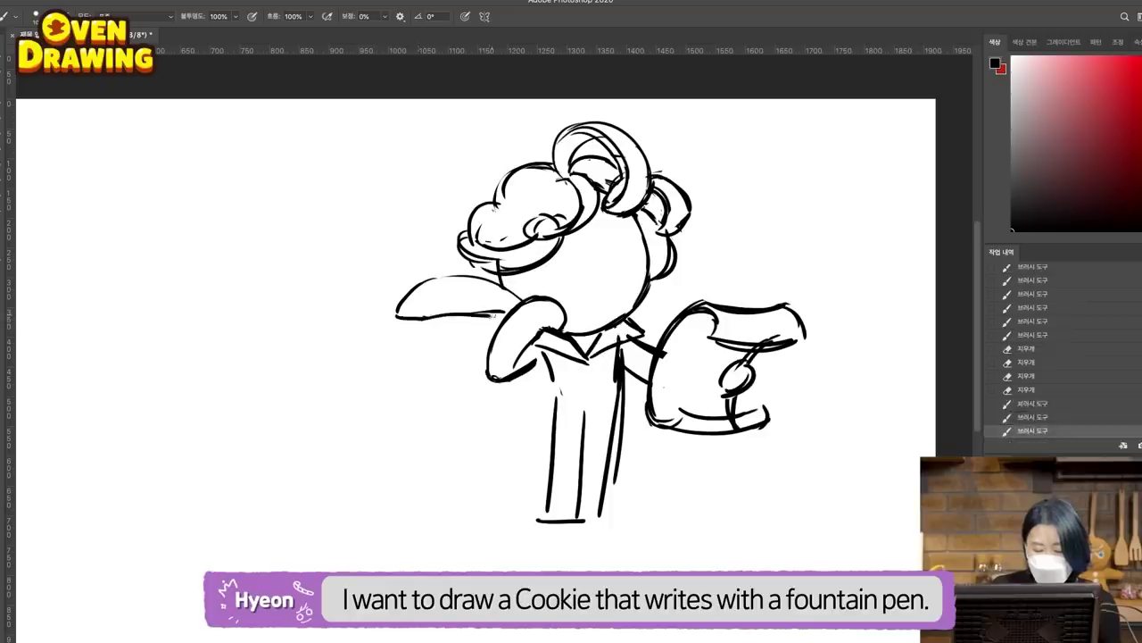
key("ctrl+z")
left_click_drag(420, 319, 496, 312)
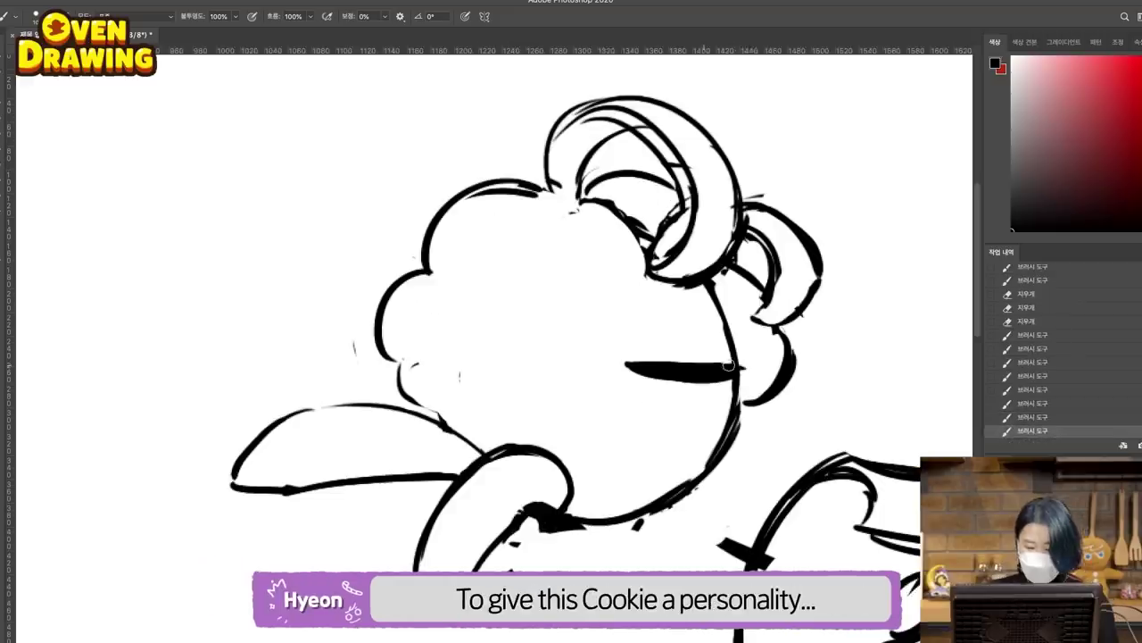
Step: Extend the right eyelid line to the face contour, then draw and trim the arched left eyelid
left_click_drag(728, 365, 737, 366)
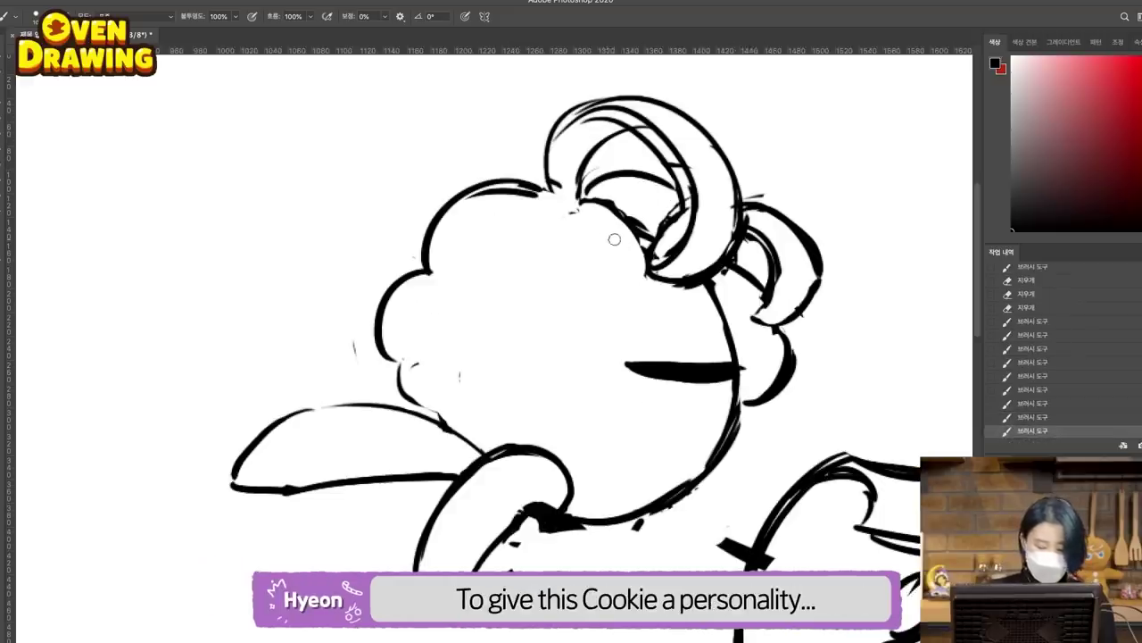
key("super+z")
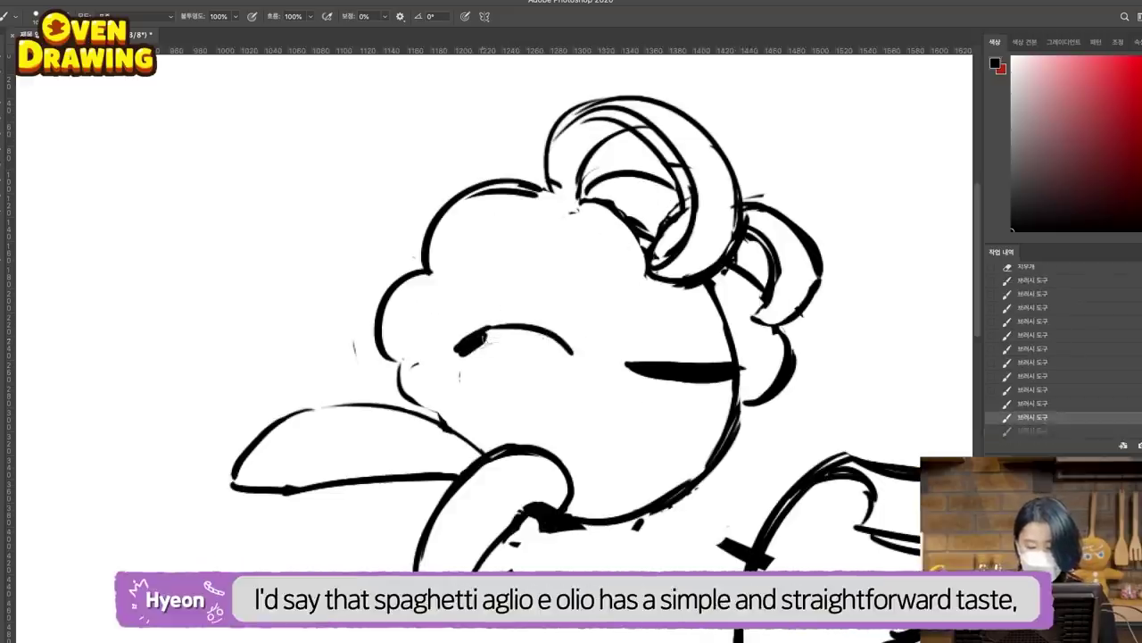
mouse_move(471, 344)
left_mouse_down()
mouse_move(494, 336)
mouse_move(466, 348)
mouse_move(575, 357)
left_mouse_up()
key("e")
mouse_move(450, 345)
left_mouse_down()
mouse_move(477, 325)
mouse_move(525, 335)
left_mouse_up()
key("b")
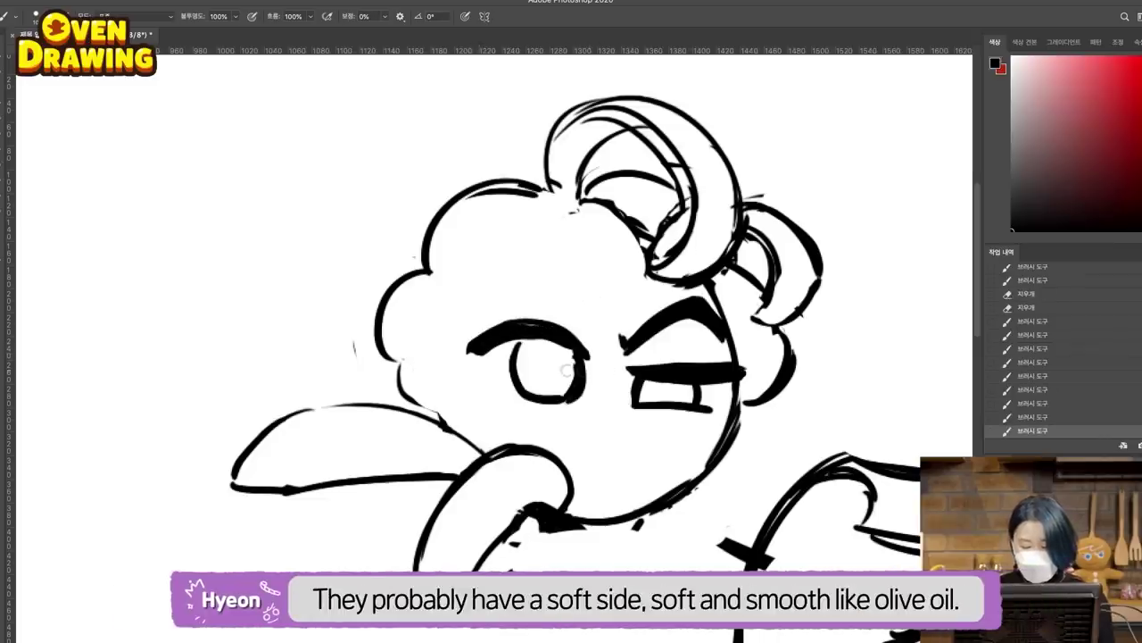
Step: Erase inside the left eye, then redraw the side of its outline and thicken its arched eyelid
key("e")
left_click_drag(557, 375, 560, 383)
key("b")
left_click_drag(523, 343, 516, 384)
mouse_move(522, 341)
left_mouse_down()
mouse_move(514, 375)
mouse_move(561, 341)
mouse_move(591, 367)
left_mouse_up()
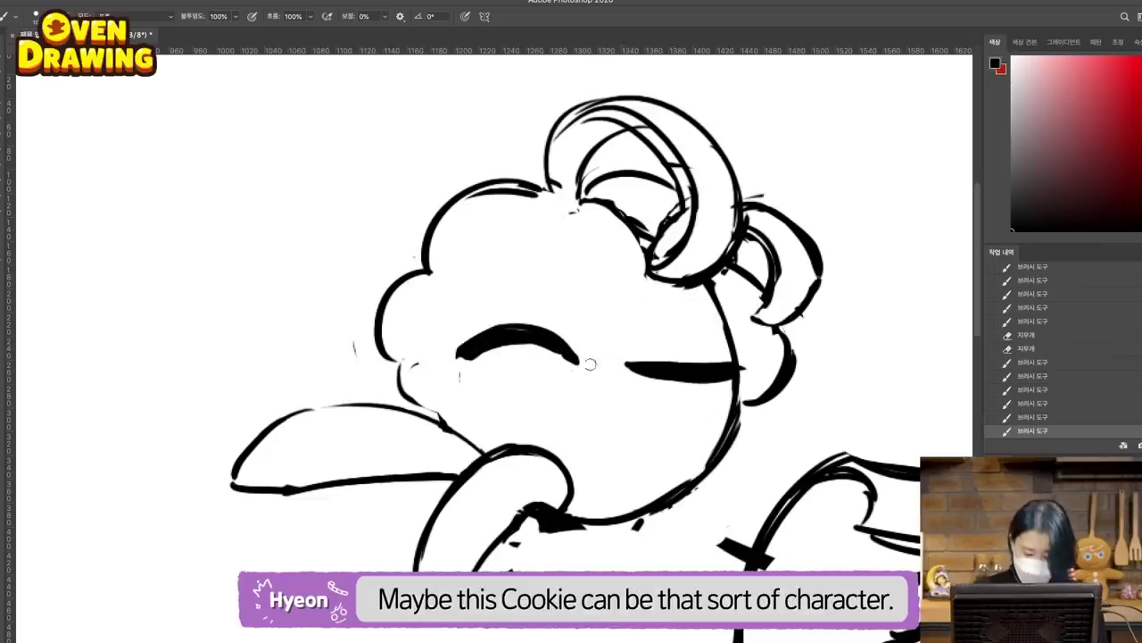
Step: Lasso the left eye to reposition it, then return to the Brush tool
key("l")
mouse_move(523, 400)
left_mouse_down()
mouse_move(440, 317)
mouse_move(599, 346)
mouse_move(587, 384)
mouse_move(578, 354)
left_mouse_up()
key("v")
key("b")
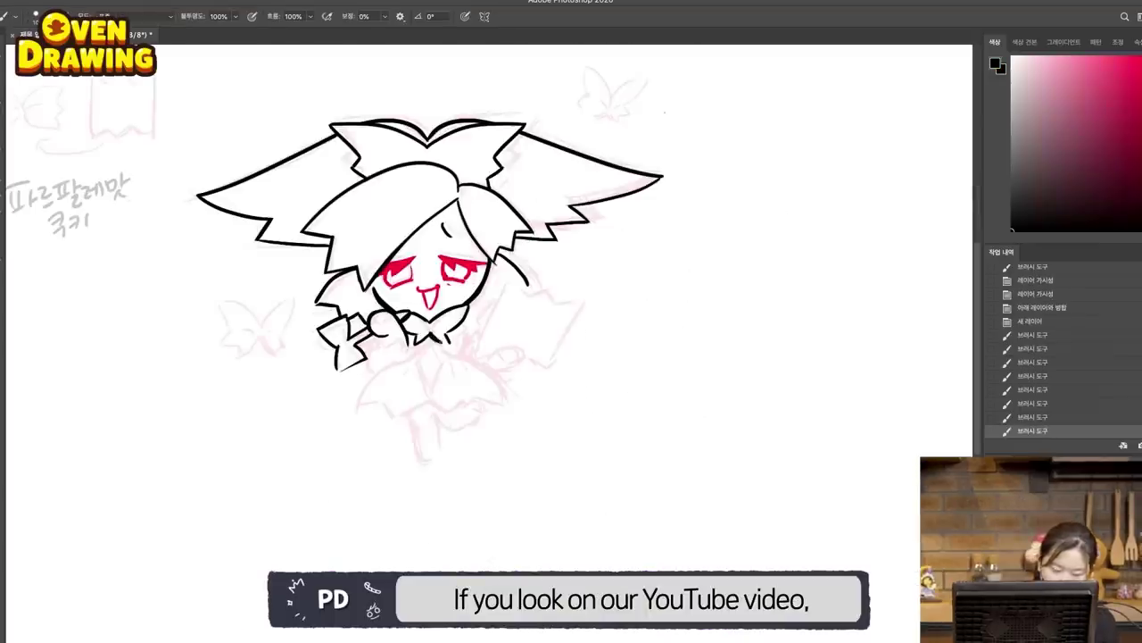
Step: Ink the collar's lower points and the jagged cape edge beside the chin, undoing and redrawing the outer notch
left_click_drag(435, 335, 449, 343)
mouse_move(468, 305)
left_mouse_down()
mouse_move(496, 298)
mouse_move(472, 341)
left_mouse_up()
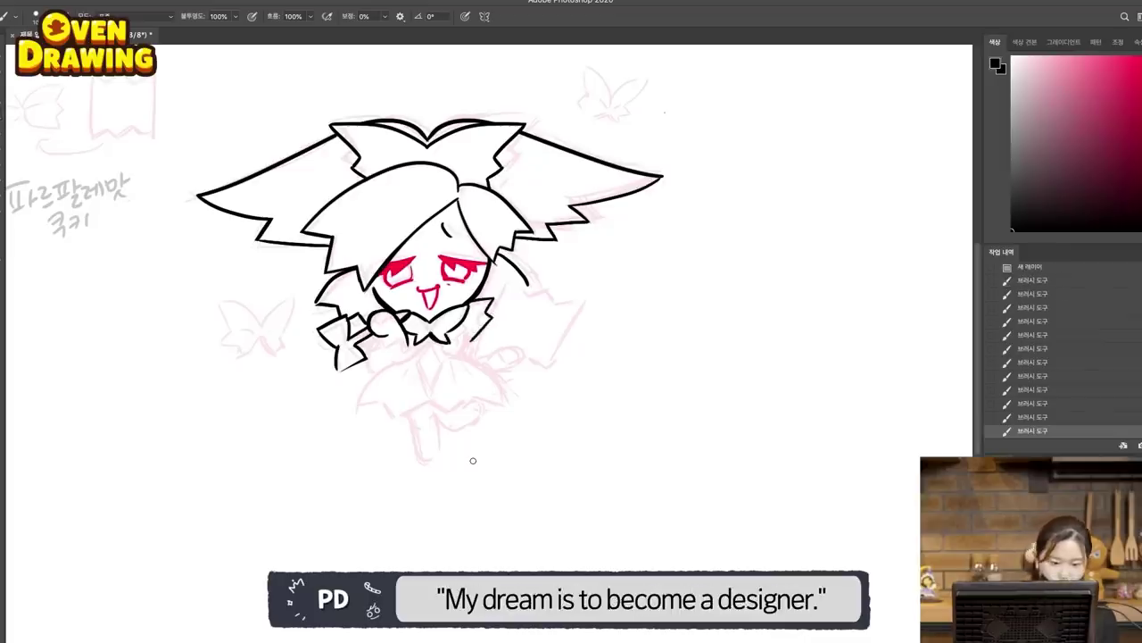
key("ctrl+z")
key("ctrl+z")
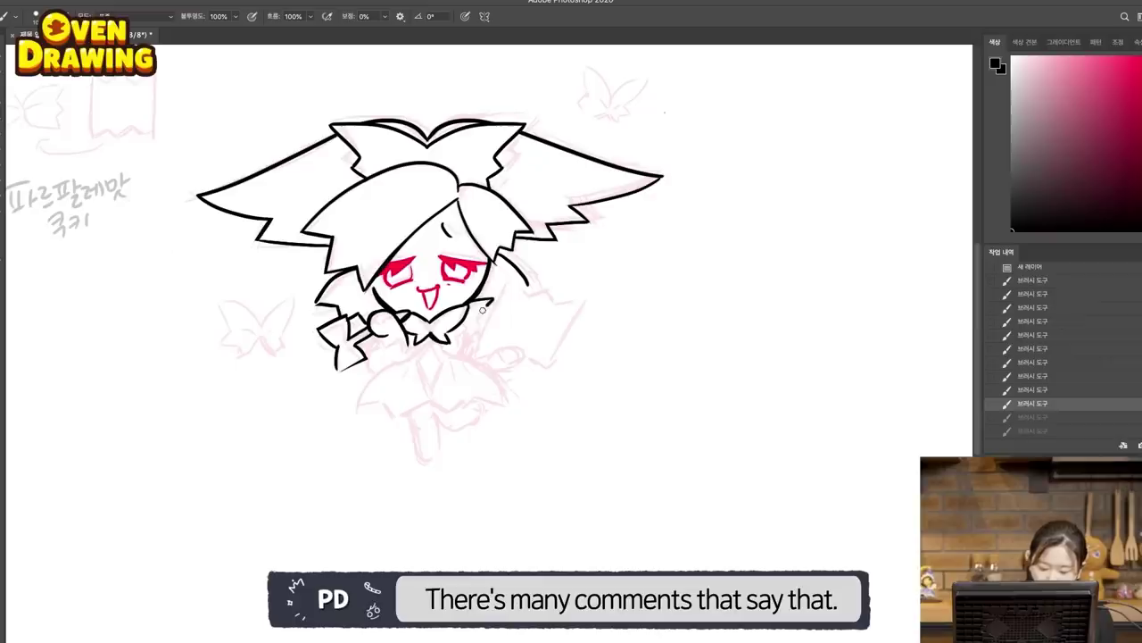
left_click_drag(518, 278, 525, 287)
key("ctrl+z")
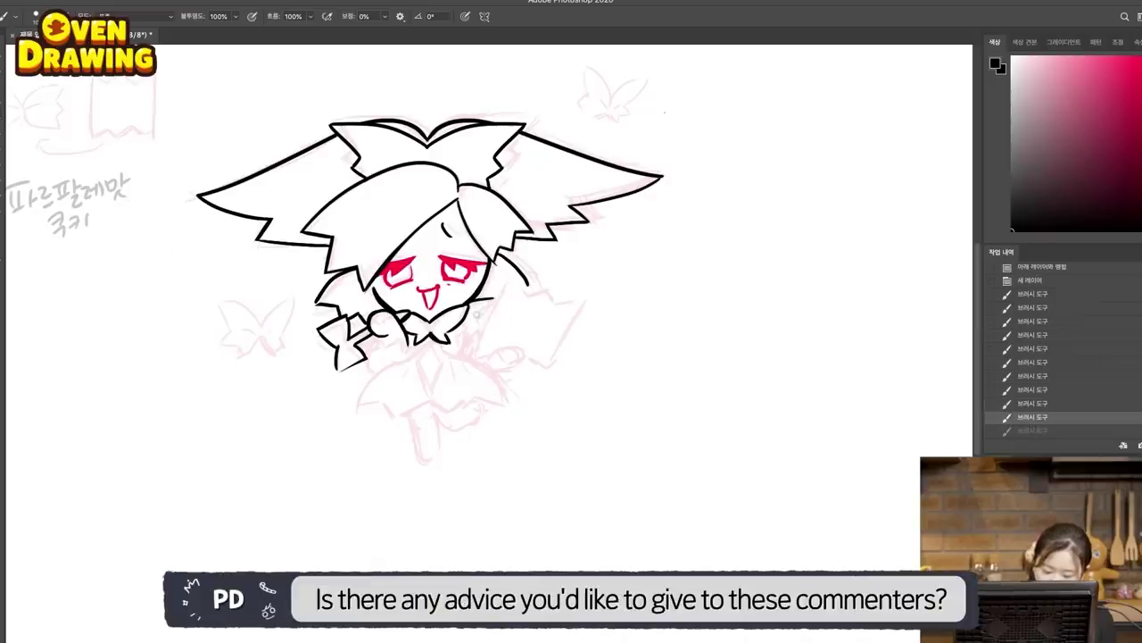
left_click_drag(492, 299, 483, 333)
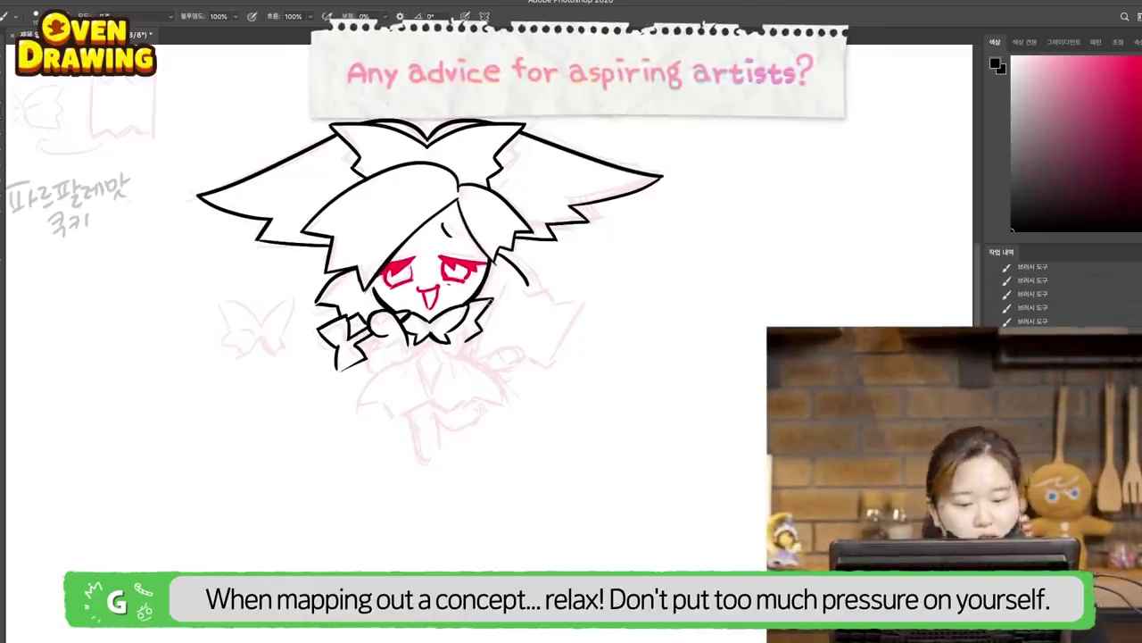
Step: Return to the Brush tool and redraw the short zigzag edge hanging from the collar's outer tip
key("m")
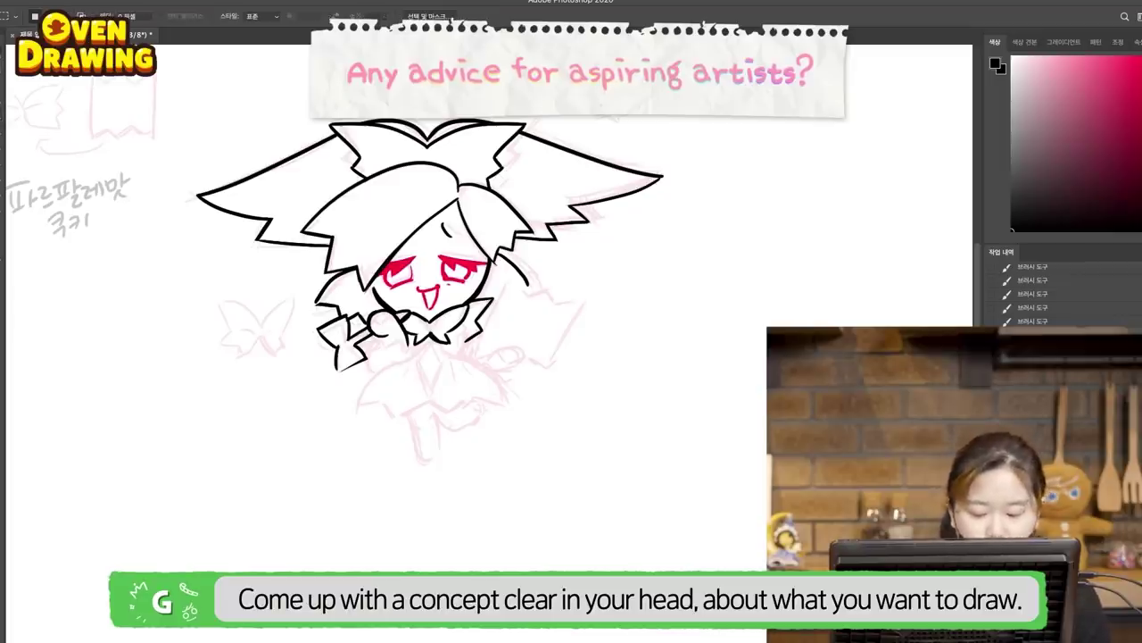
left_click(2, 114)
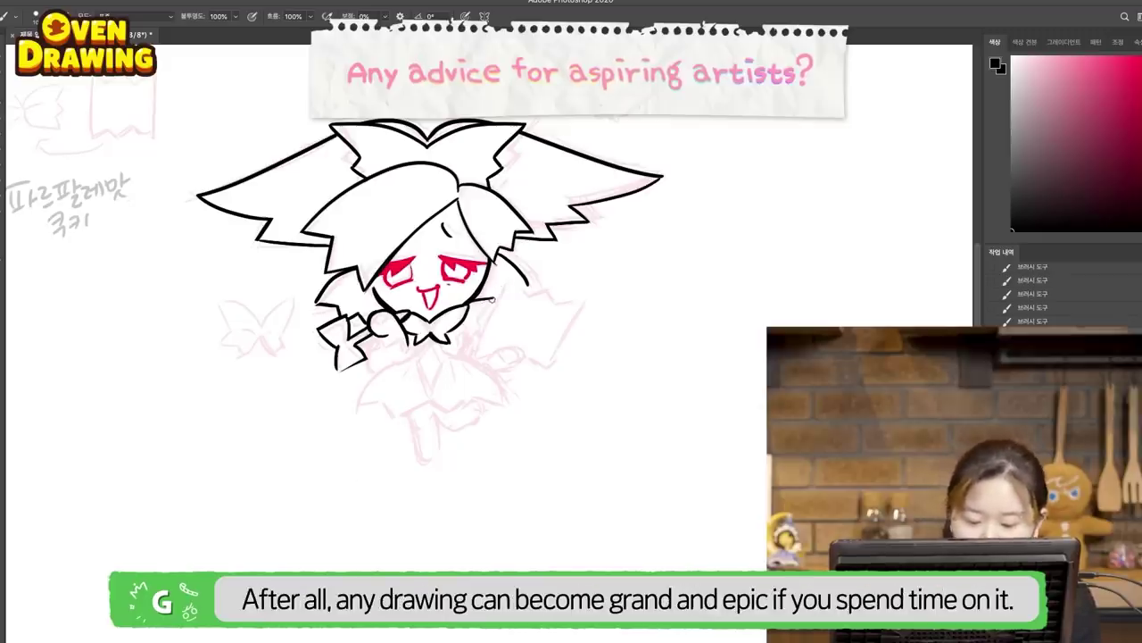
left_click_drag(497, 297, 471, 327)
key("super+z")
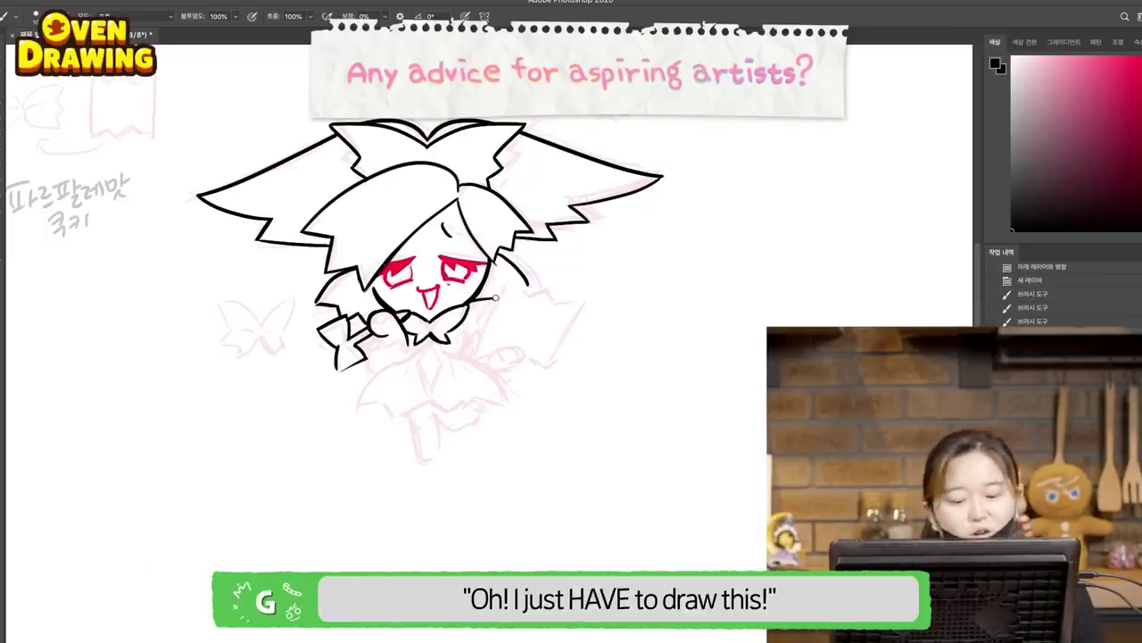
left_click_drag(483, 316, 467, 340)
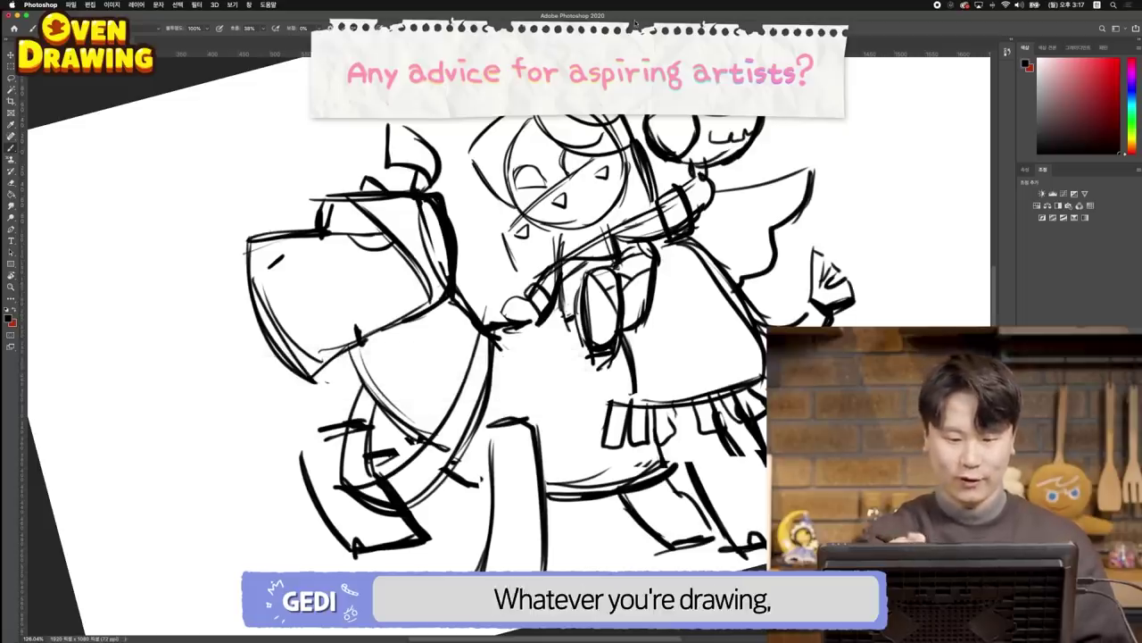
Step: Sketch and thicken the harness strap line running across the horse's chest up to the neck
scroll(504, 268, "up", 2)
scroll(480, 335, "down", 6)
scroll(343, 437, "up", 3)
key("r")
key("Escape")
key("super+space")
scroll(393, 394, "up", 3)
key("b")
left_click_drag(417, 397, 474, 323)
left_click_drag(435, 374, 473, 325)
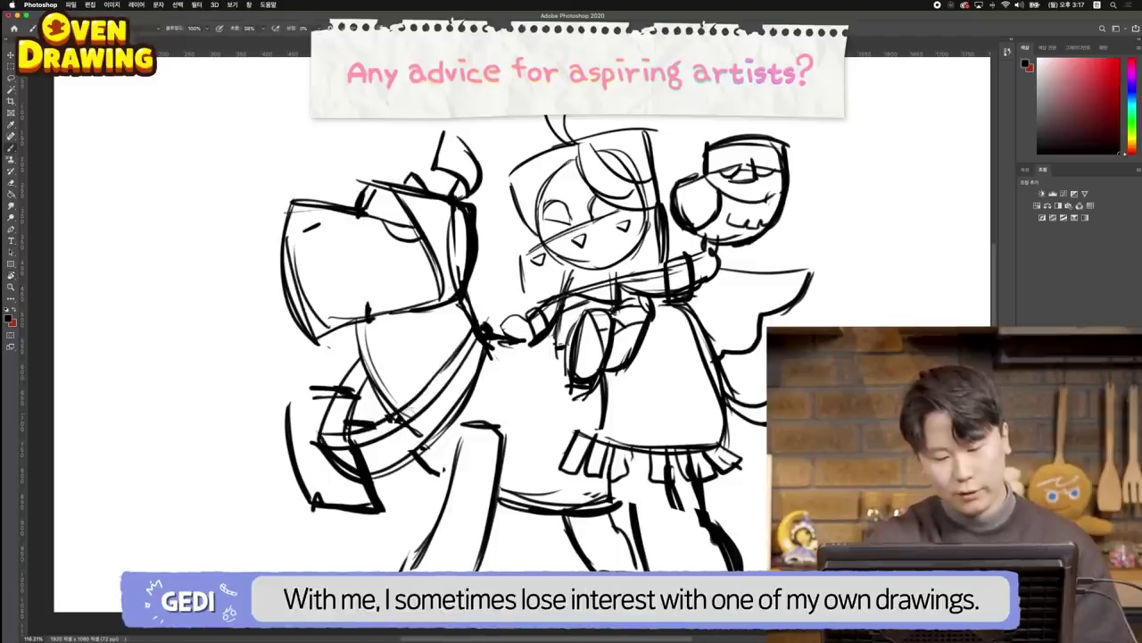
Step: Erase stray sketch lines around the horse's chest and bent foreleg, then add a short brush stroke on the rider's back
key("e")
mouse_move(330, 448)
left_mouse_down()
mouse_move(346, 434)
mouse_move(373, 441)
mouse_move(433, 403)
mouse_move(470, 350)
left_mouse_up()
mouse_move(348, 448)
left_mouse_down()
mouse_move(359, 455)
mouse_move(348, 425)
left_mouse_up()
mouse_move(363, 380)
left_mouse_down()
mouse_move(360, 401)
mouse_move(371, 383)
left_mouse_up()
key("b")
mouse_move(693, 348)
left_mouse_down()
mouse_move(668, 349)
mouse_move(690, 339)
left_mouse_up()
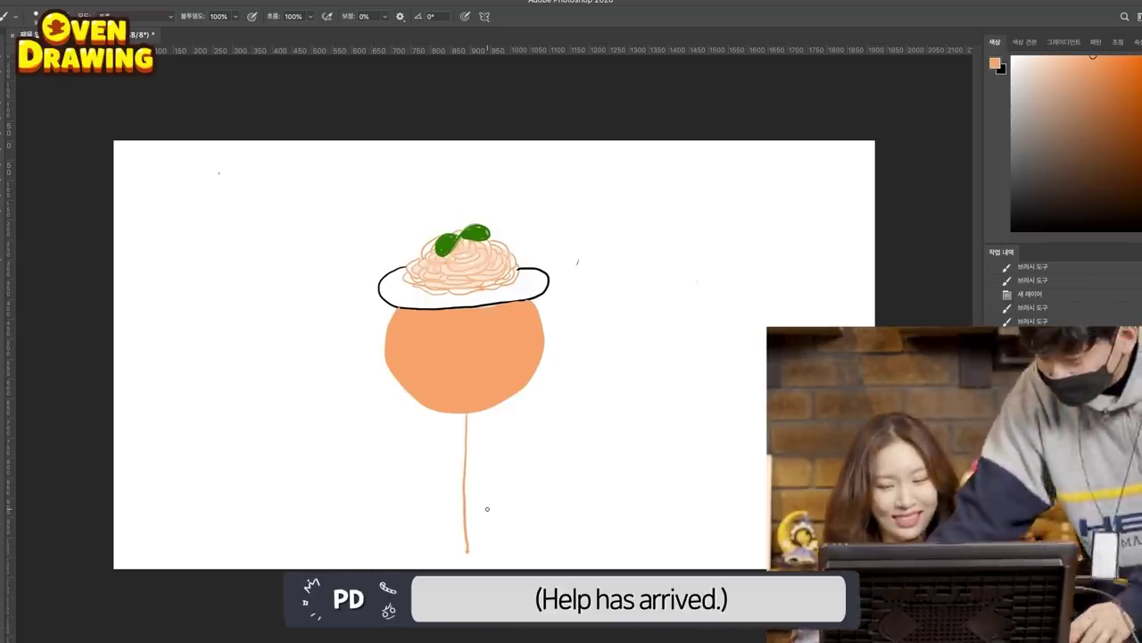
Step: Select the whole spaghetti-plate character with a rectangular marquee and cut it out of its layer
key("m")
left_click_drag(346, 174, 596, 577)
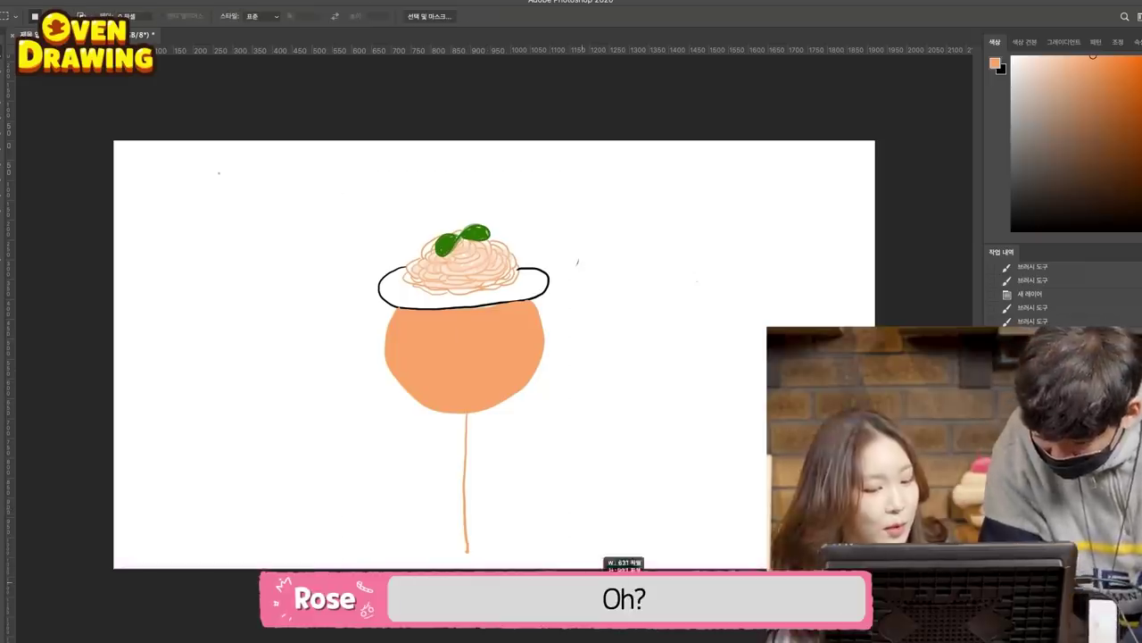
key("super+x")
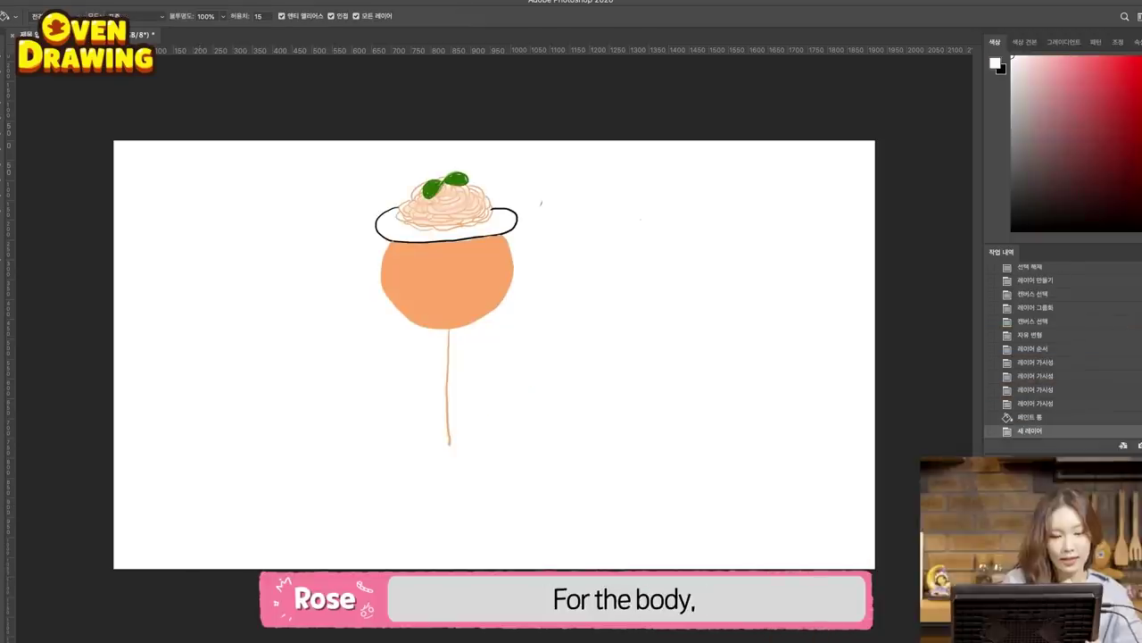
Step: Draw orange stick arms and legs on the spaghetti-plate character, then paint a deep purple T-shirt over the torso
key("b")
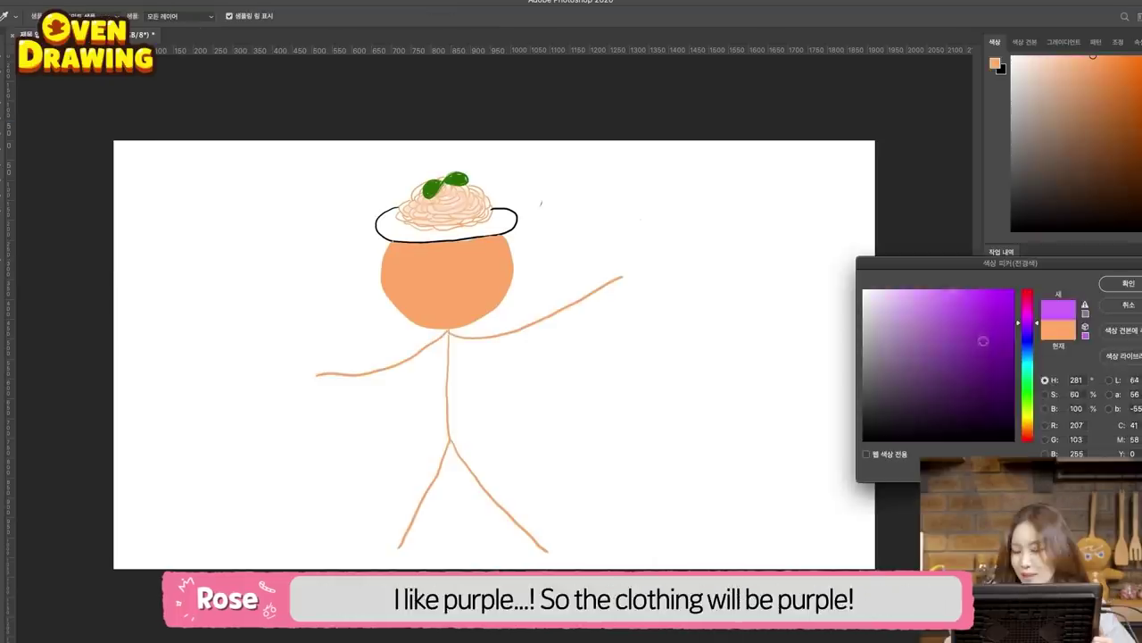
left_click_drag(999, 344, 1003, 328)
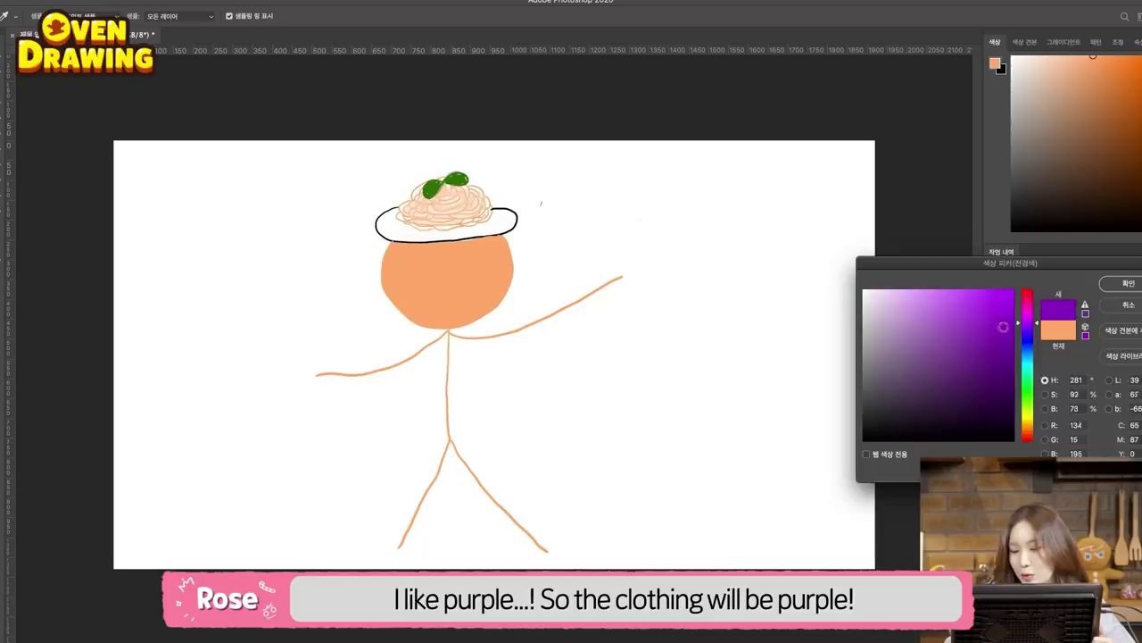
left_click(1121, 285)
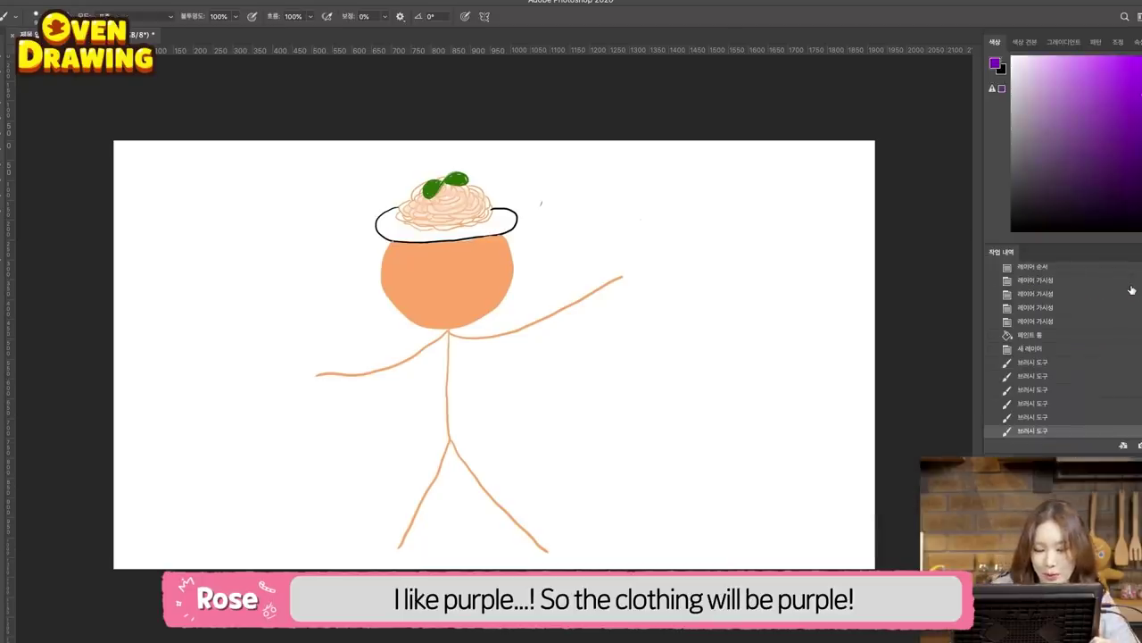
right_click(443, 332)
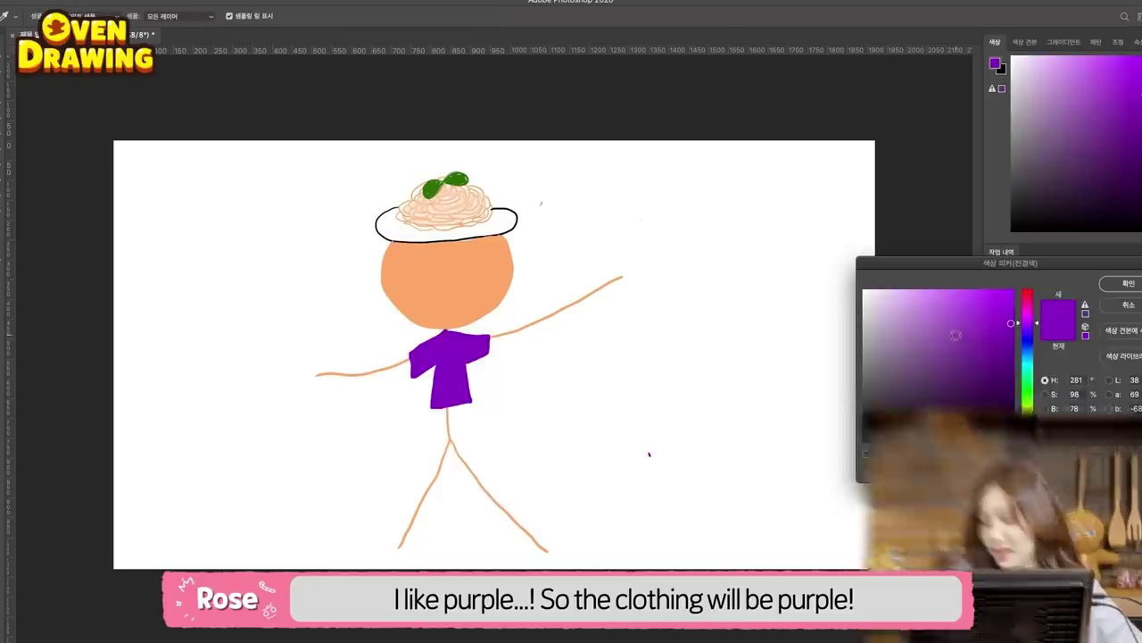
Step: Choose a light purple foreground colour and apply the Paint Bucket beside the legs below the T-shirt
left_click(1121, 284)
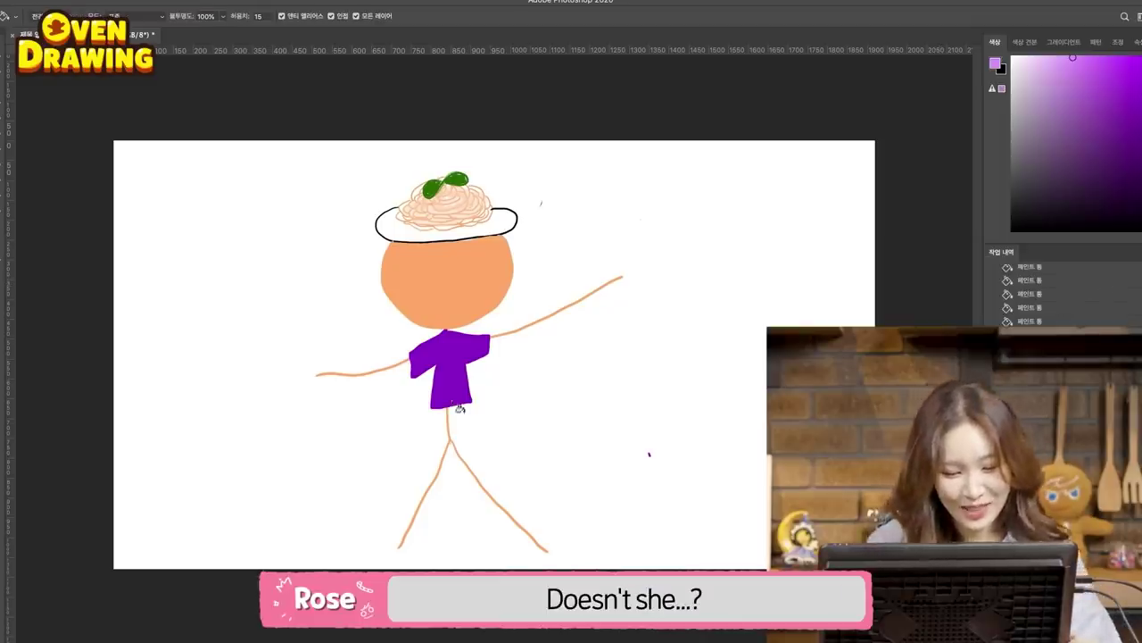
left_click(430, 446)
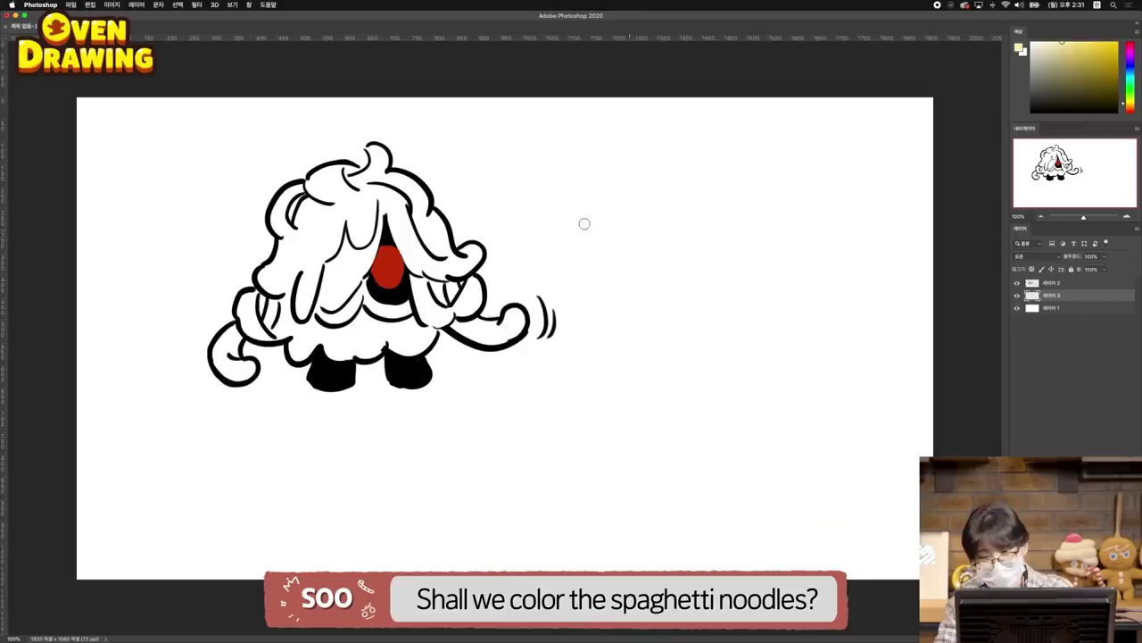
Step: Undo the first test stroke, choose a slightly deeper pale yellow and paint the noodle character's hair and body
left_click_drag(403, 200, 419, 250)
key("super+z")
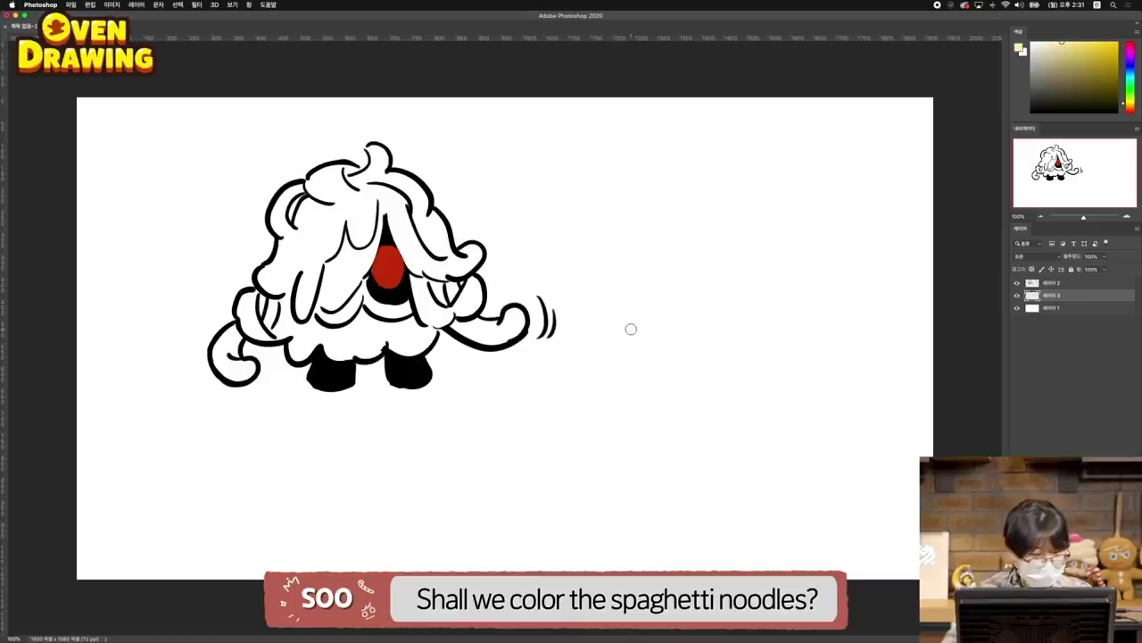
left_click(1068, 42)
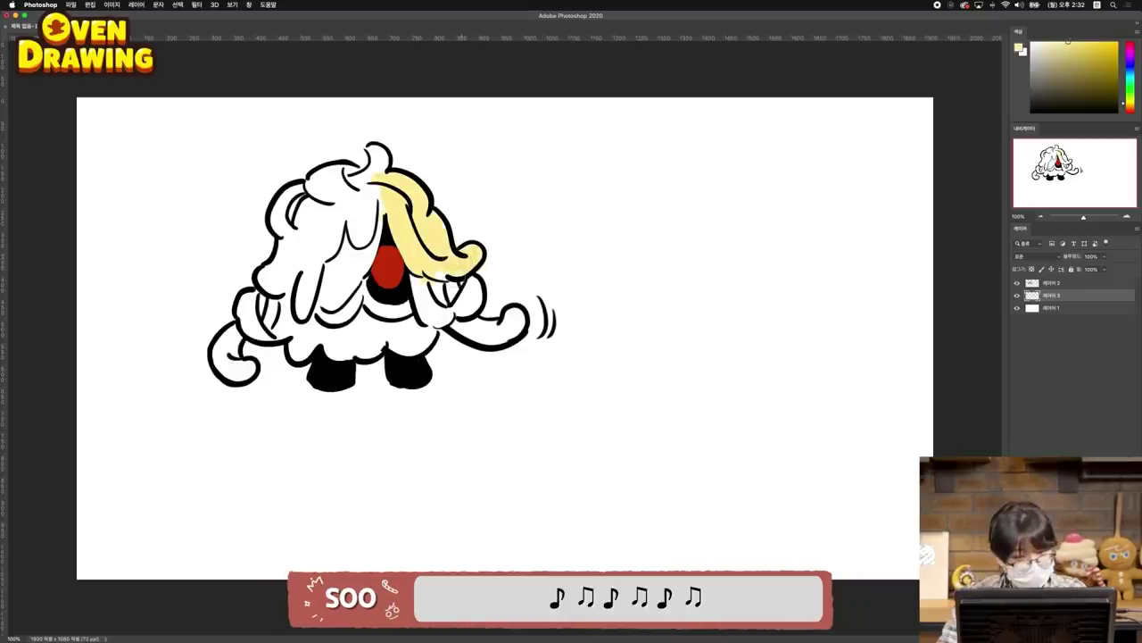
mouse_move(437, 278)
left_mouse_down()
mouse_move(467, 298)
mouse_move(449, 310)
mouse_move(427, 290)
mouse_move(449, 278)
mouse_move(422, 285)
mouse_move(426, 319)
left_mouse_up()
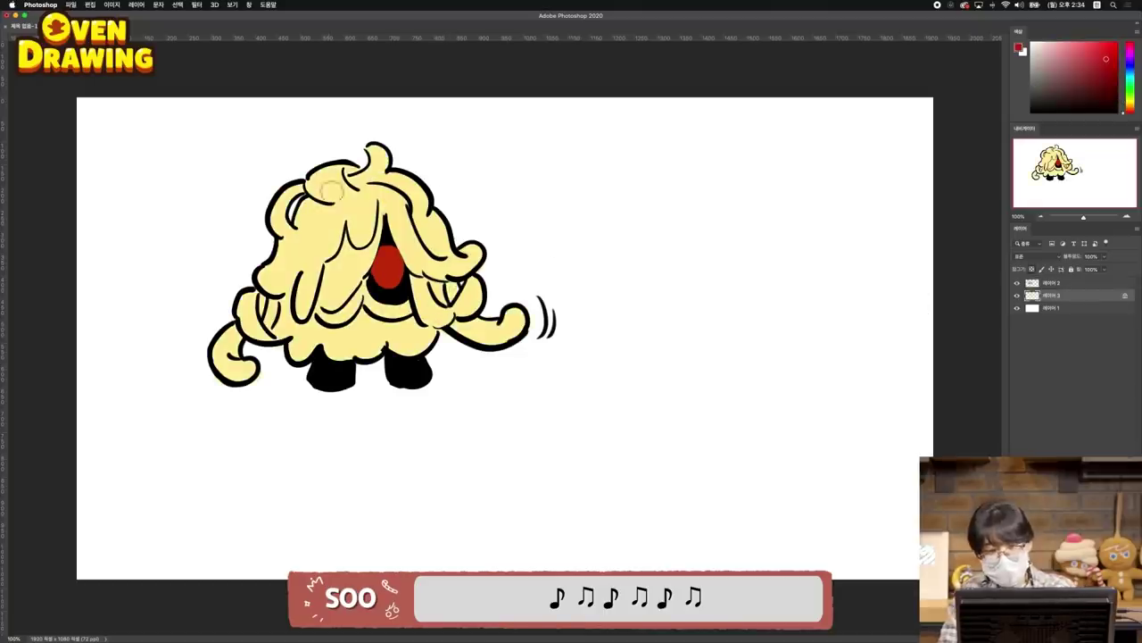
Step: Paint dark red tomato sauce over the top of the noodle hair and down both sides, redoing the unsatisfactory strokes
mouse_move(330, 189)
left_mouse_down()
mouse_move(375, 230)
mouse_move(366, 239)
mouse_move(365, 202)
mouse_move(359, 239)
mouse_move(364, 189)
mouse_move(329, 248)
left_mouse_up()
key("super+z")
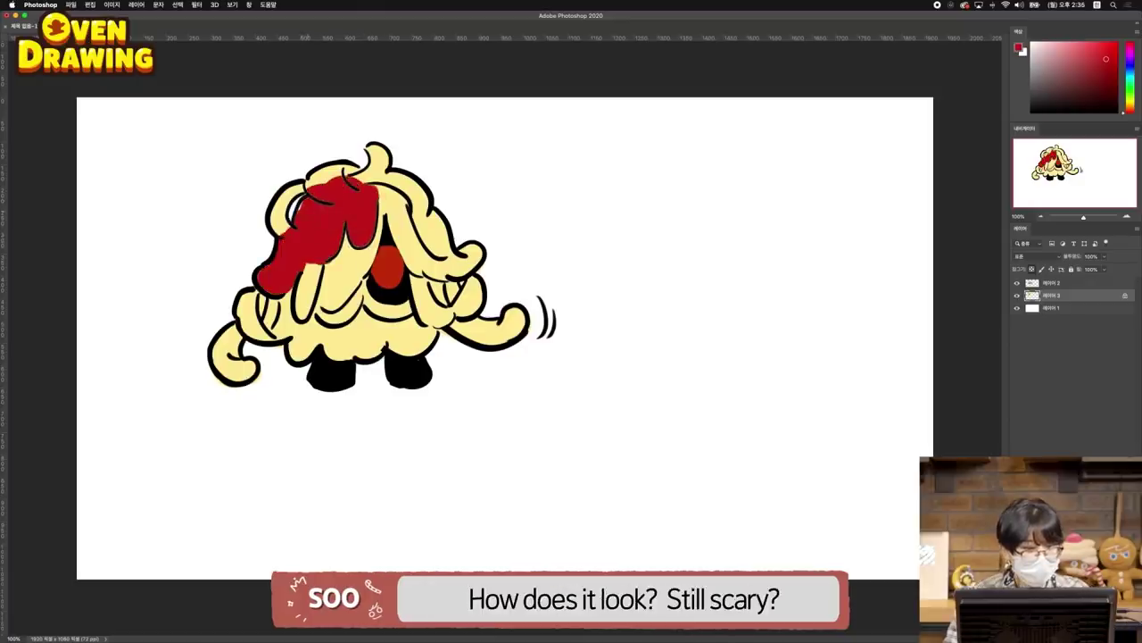
mouse_move(347, 171)
left_mouse_down()
mouse_move(387, 183)
mouse_move(366, 203)
mouse_move(386, 207)
mouse_move(384, 192)
mouse_move(413, 214)
mouse_move(396, 214)
mouse_move(429, 220)
mouse_move(422, 210)
mouse_move(428, 239)
left_mouse_up()
key("super+z")
key("super+z")
key("super+z")
key("super+z")
key("super+z")
mouse_move(414, 208)
left_mouse_down()
mouse_move(432, 237)
mouse_move(405, 191)
left_mouse_up()
left_click_drag(405, 191, 437, 212)
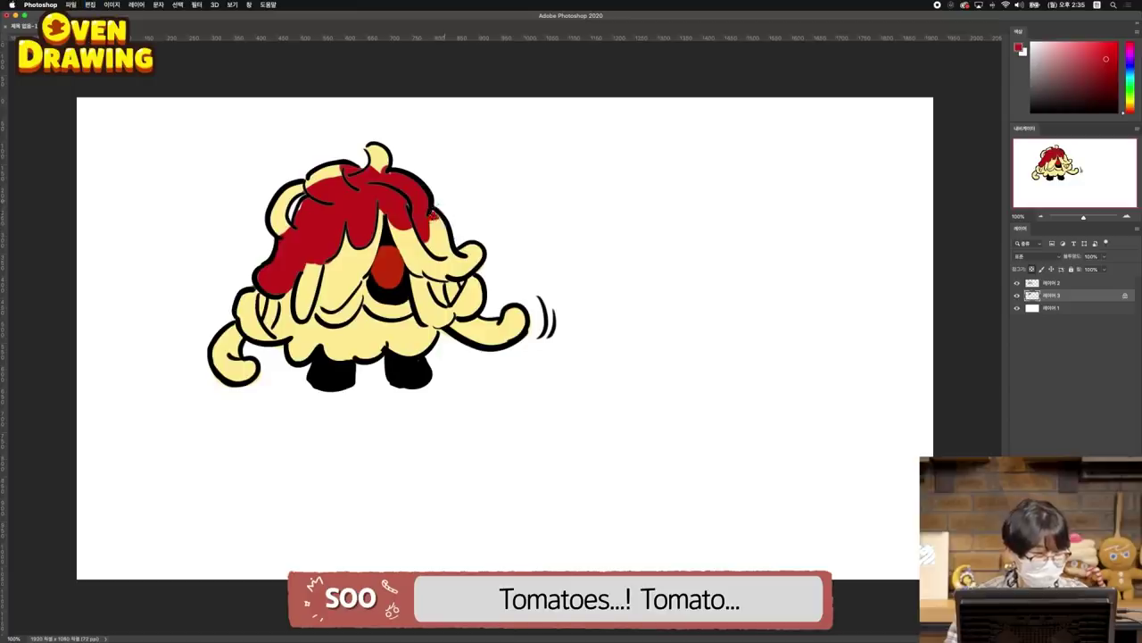
Step: Touch up the top curl with the sampled noodle yellow, then add sampled red sauce patches to both fists
left_click(381, 157, "alt")
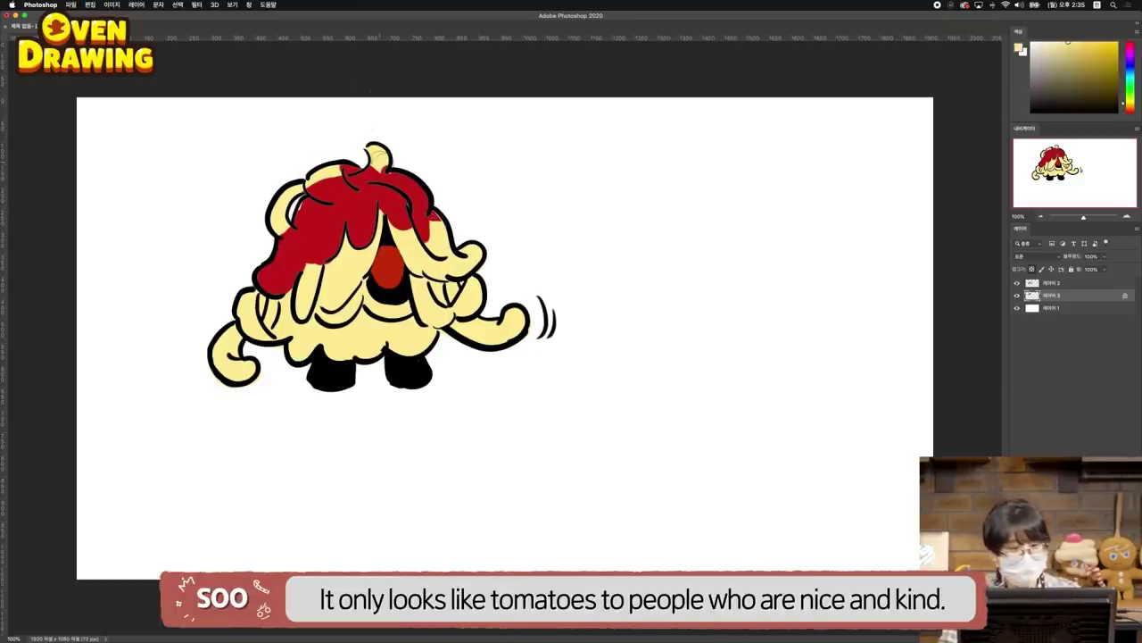
left_click(436, 219, "alt")
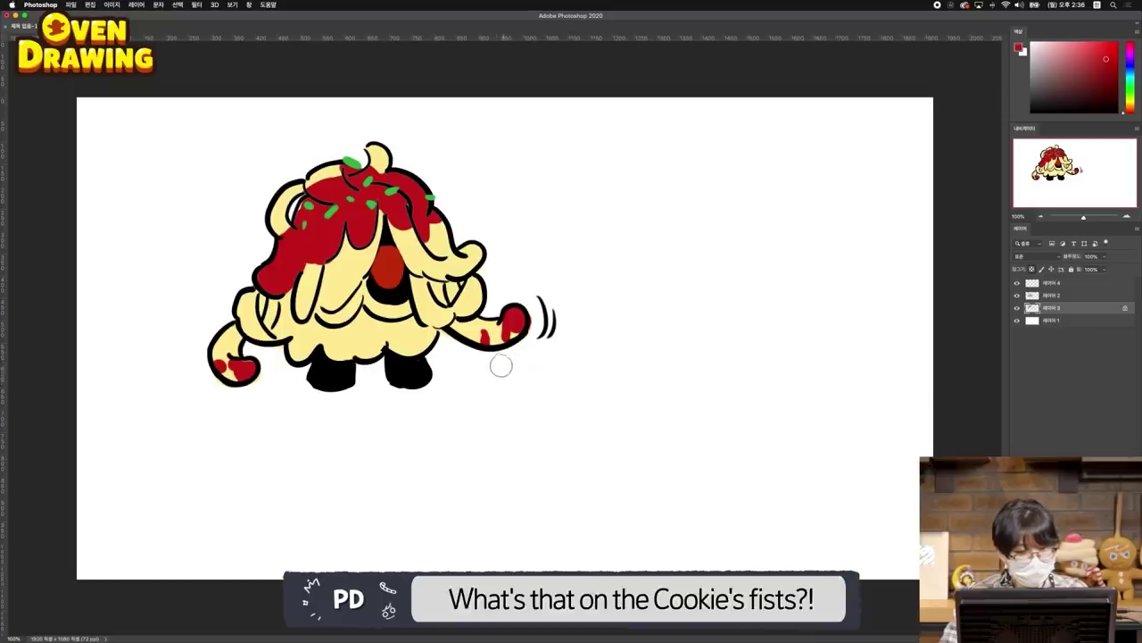
left_click(1033, 282)
left_click(500, 358)
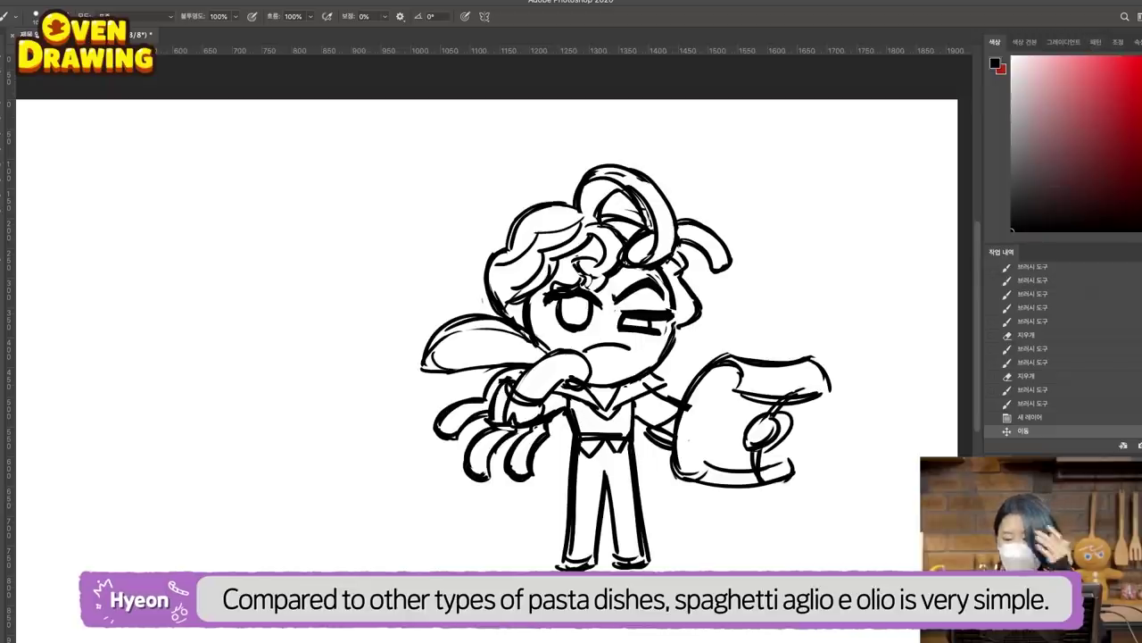
Step: Paint a small palette of pale yellow, orange-yellow, green and dark red swatches above the scroll-holding character
left_click_drag(1141, 210, 1141, 205)
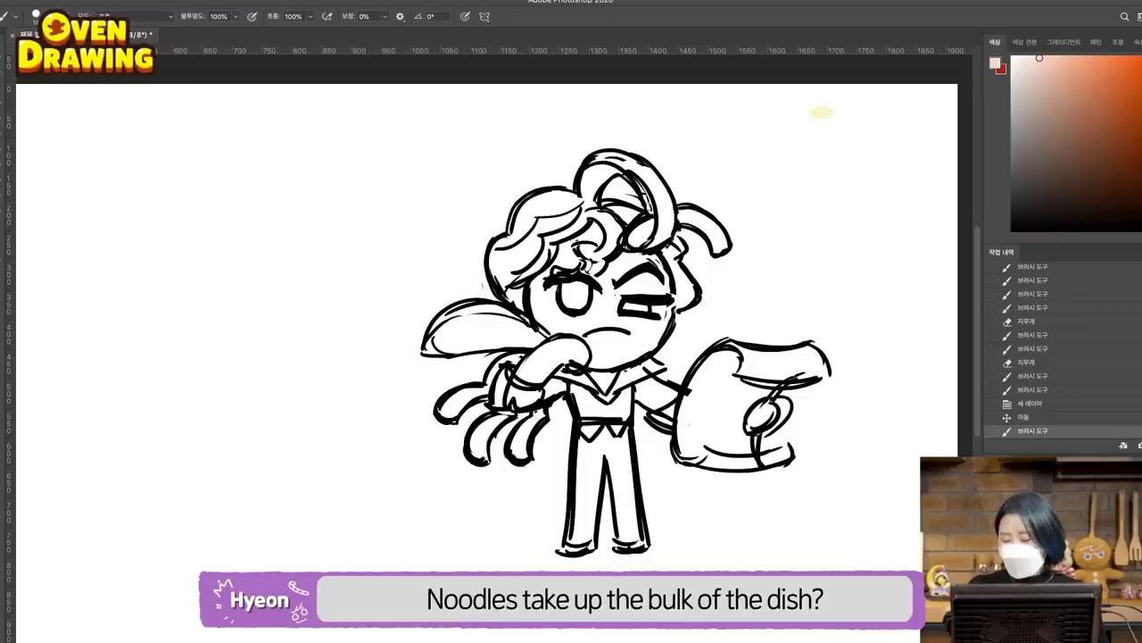
left_click(1141, 213)
left_click(1141, 210)
left_click(1025, 56)
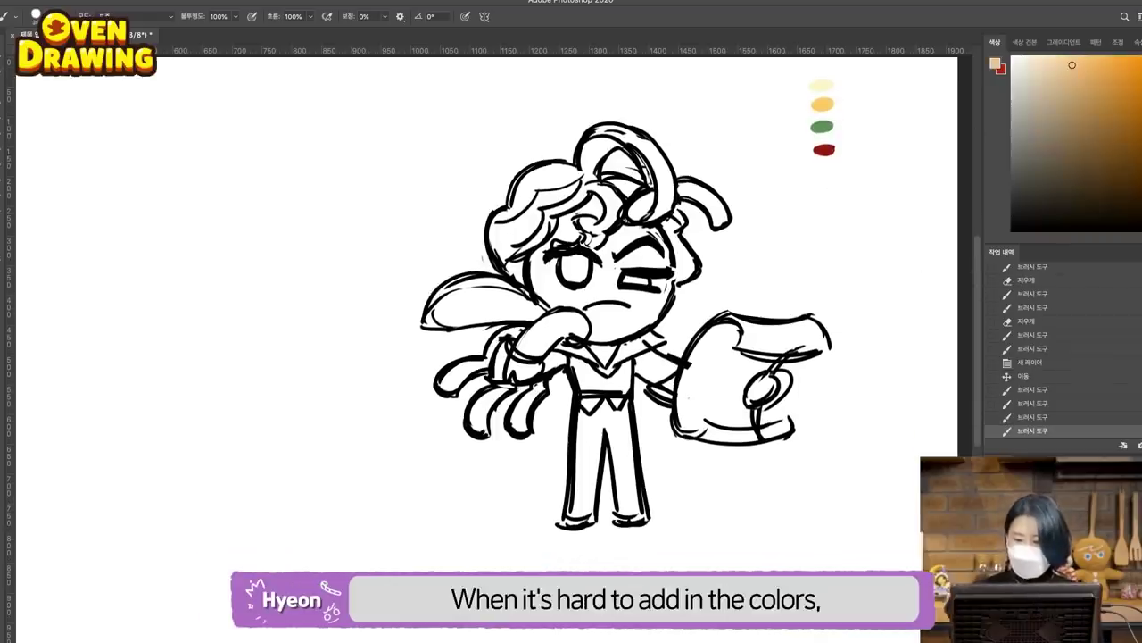
Step: Undo the test stroke on the hair, create a new layer and paint the face with a light peach tone
left_click_drag(580, 196, 593, 207)
key("super+z")
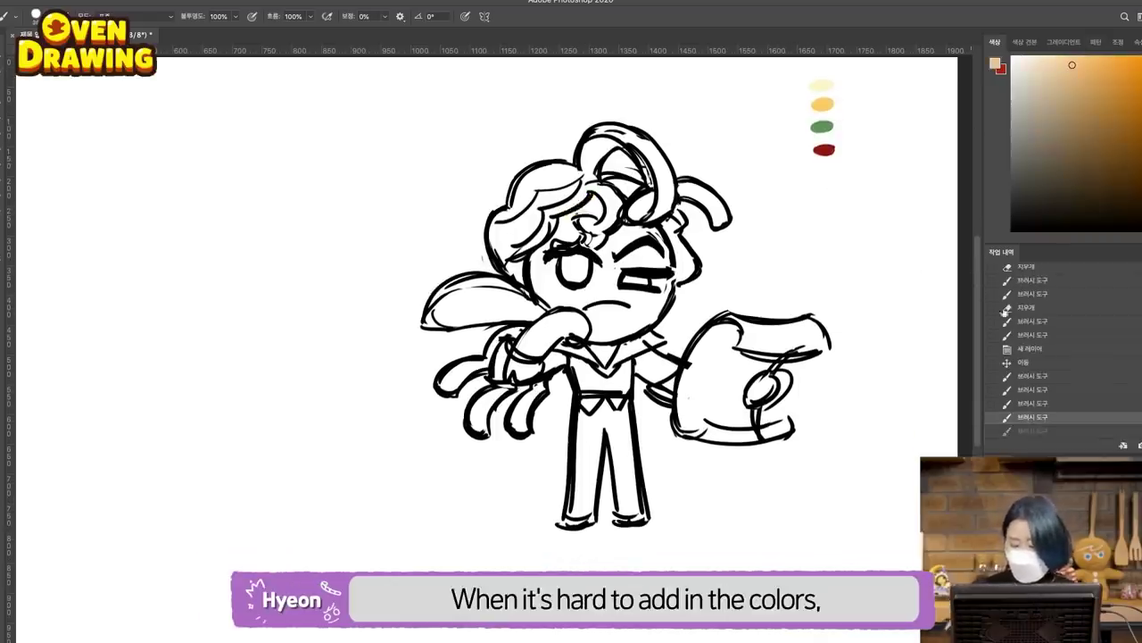
key("alt+shift+super+n")
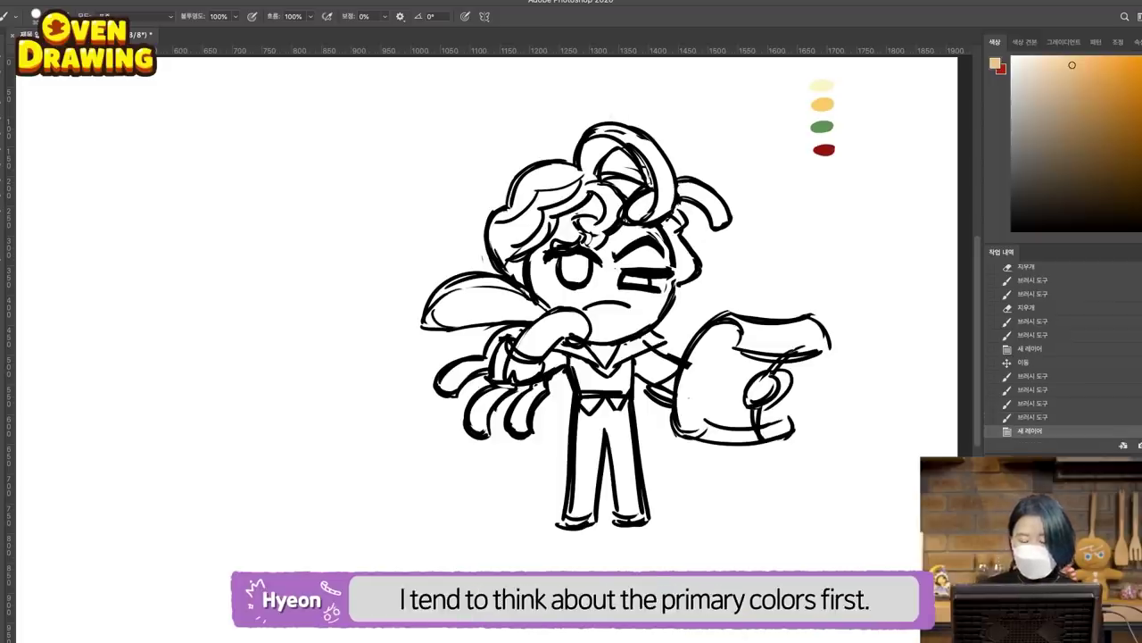
scroll(971, 265, "down", 1)
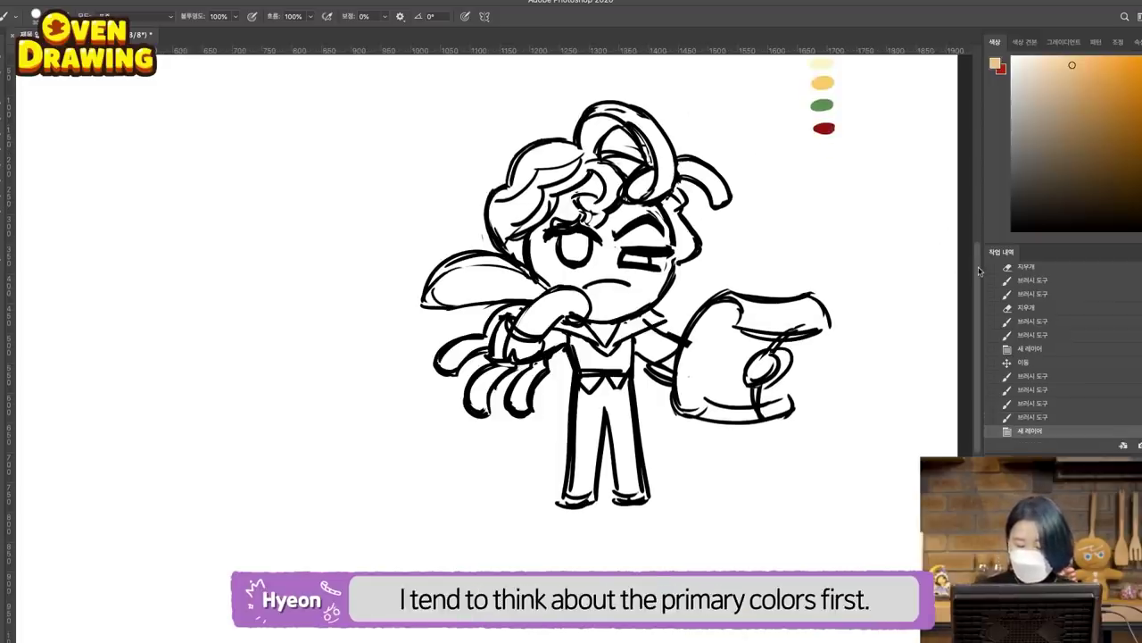
mouse_move(562, 198)
left_mouse_down()
mouse_move(595, 190)
mouse_move(539, 236)
mouse_move(550, 284)
left_mouse_up()
left_click_drag(546, 234, 552, 268)
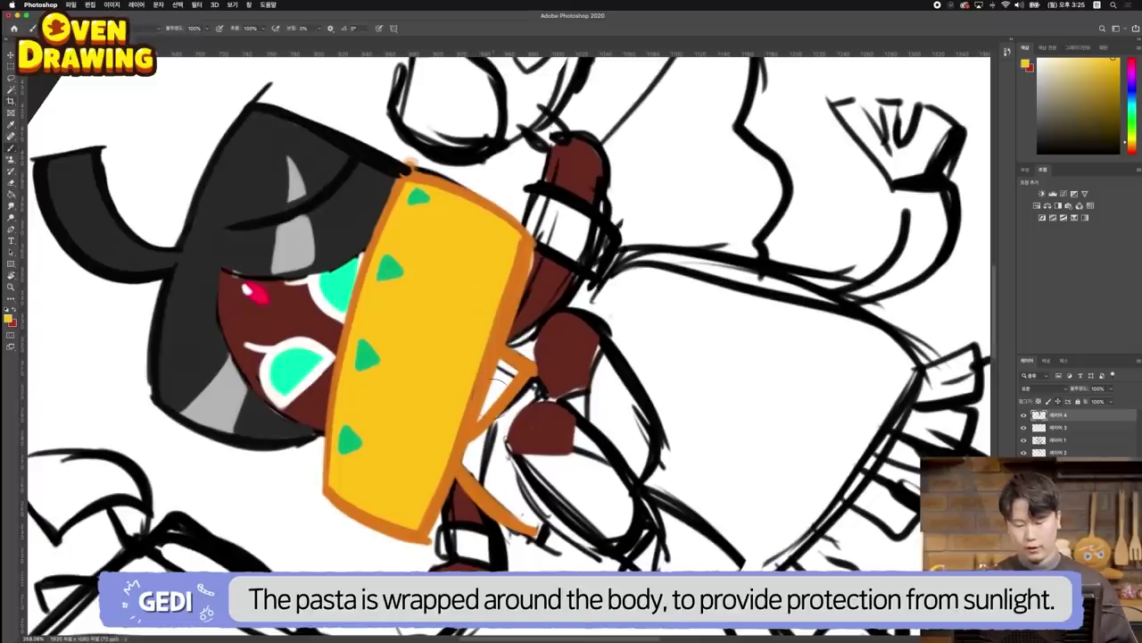
Step: Fill the loose ends of the orange-edged pasta scarf below the face with golden yellow
mouse_move(498, 384)
left_mouse_down()
mouse_move(535, 375)
mouse_move(508, 371)
left_mouse_up()
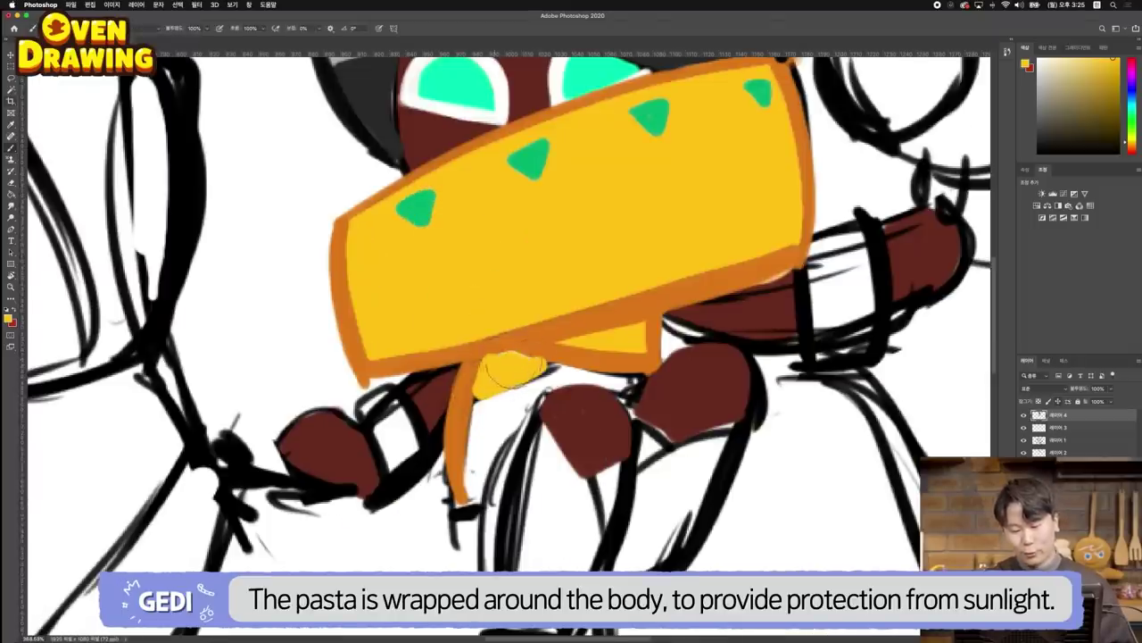
key("super+space")
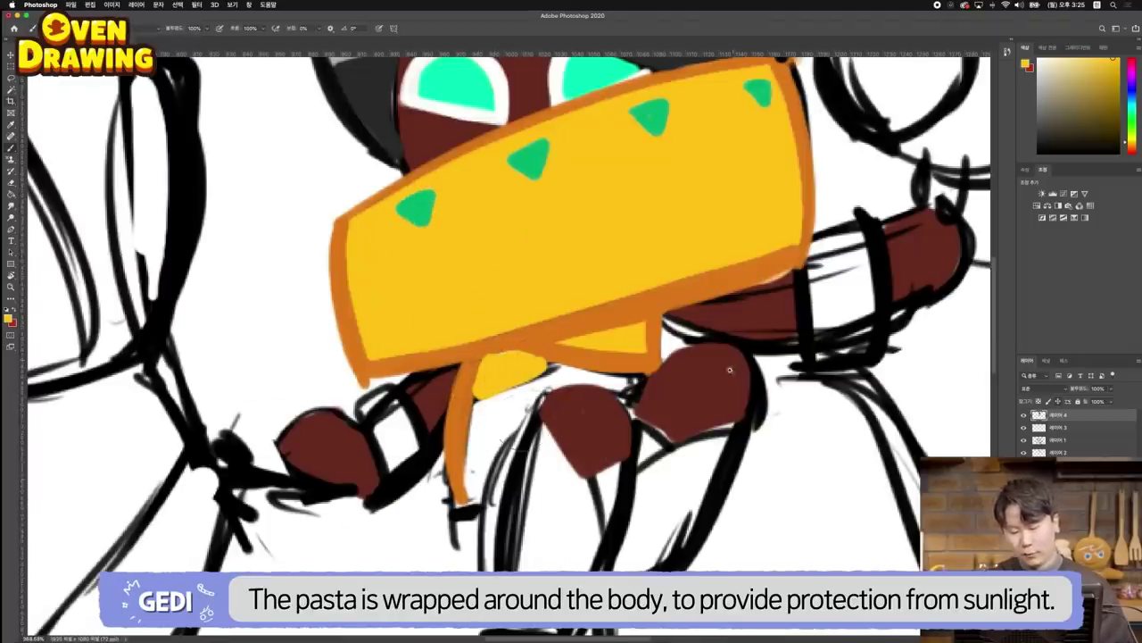
left_click_drag(526, 357, 429, 357)
left_click_drag(625, 357, 716, 335)
left_click_drag(750, 379, 709, 382)
key("r")
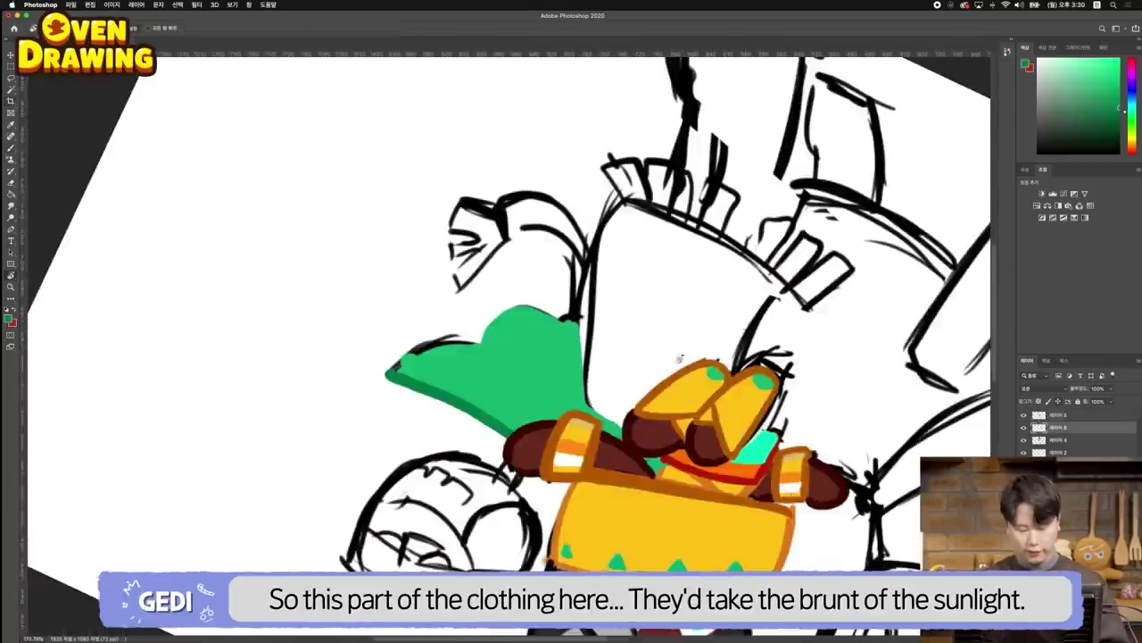
Step: Outline the scalloped edge of the green cloak with a darker green, redrawing the first stroke
left_click_drag(696, 357, 650, 235)
left_click_drag(430, 423, 483, 362)
key("super+z")
left_click_drag(430, 429, 484, 361)
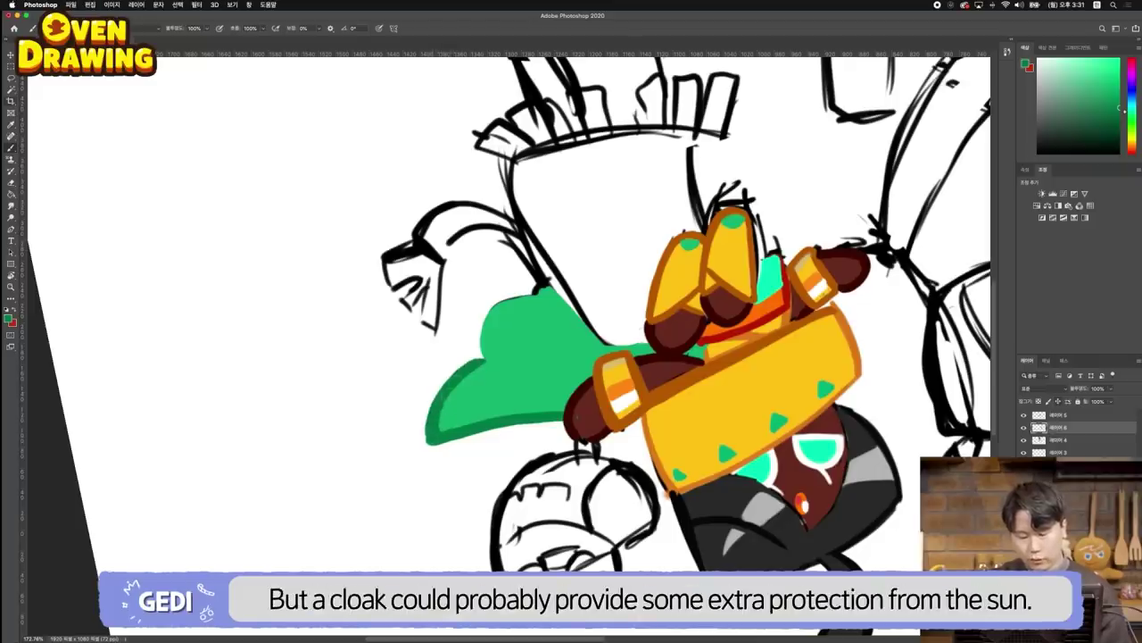
left_click_drag(510, 302, 554, 328)
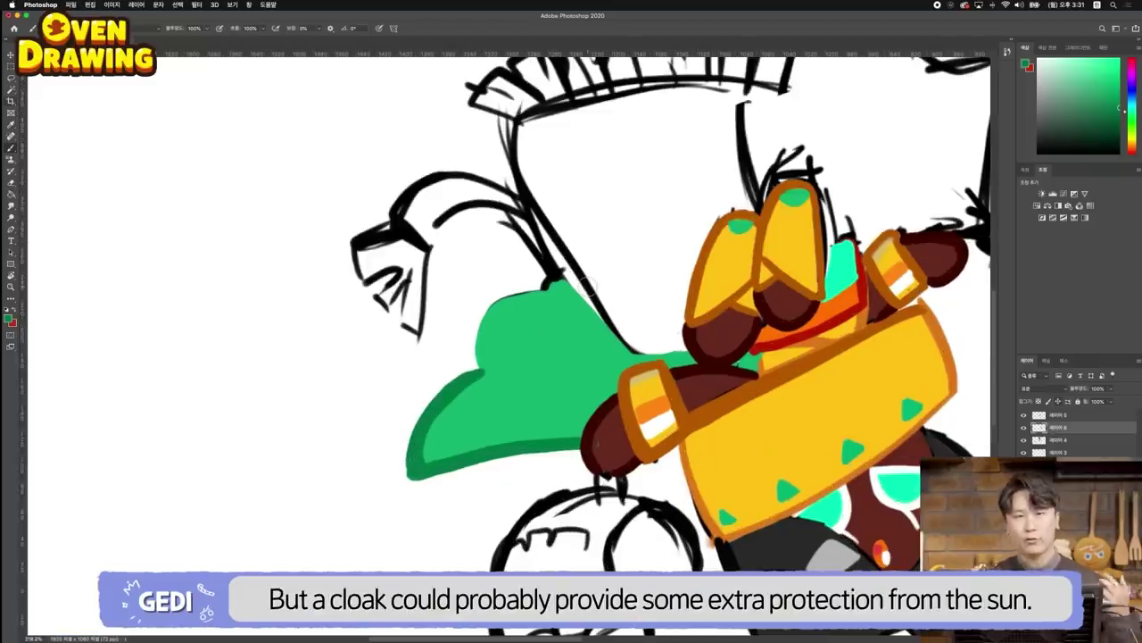
mouse_move(478, 366)
left_mouse_down()
mouse_move(513, 293)
mouse_move(563, 272)
mouse_move(482, 338)
mouse_move(571, 275)
mouse_move(675, 331)
left_mouse_up()
key("Escape")
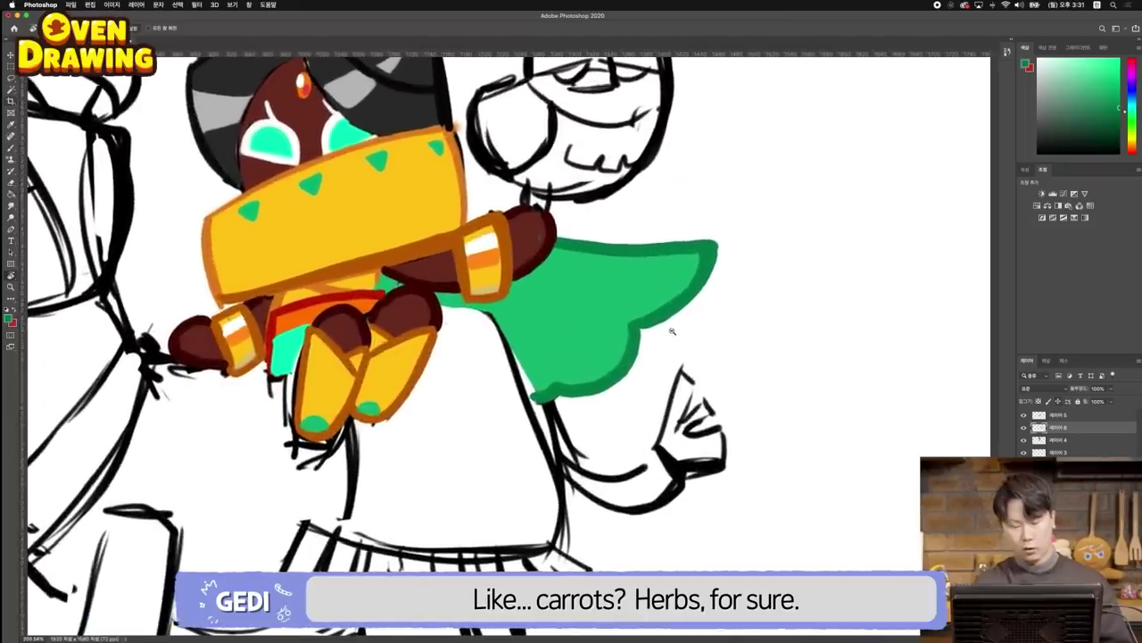
mouse_move(602, 362)
left_mouse_down()
mouse_move(558, 365)
mouse_move(590, 370)
mouse_move(521, 338)
left_mouse_up()
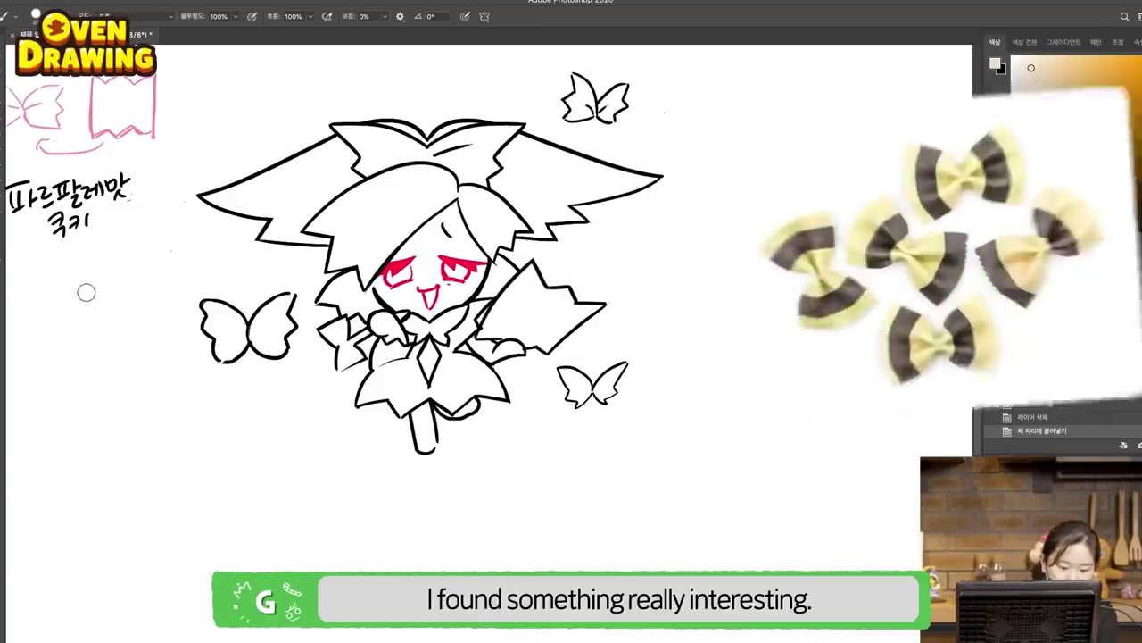
Step: Paint a beige farfalle sample below the handwritten character name and add four vertical black stripes across it
left_click_drag(99, 308, 91, 288)
left_click_drag(92, 289, 68, 339)
mouse_move(106, 308)
left_mouse_down()
mouse_move(149, 319)
mouse_move(109, 314)
mouse_move(118, 302)
mouse_move(117, 311)
mouse_move(142, 290)
left_mouse_up()
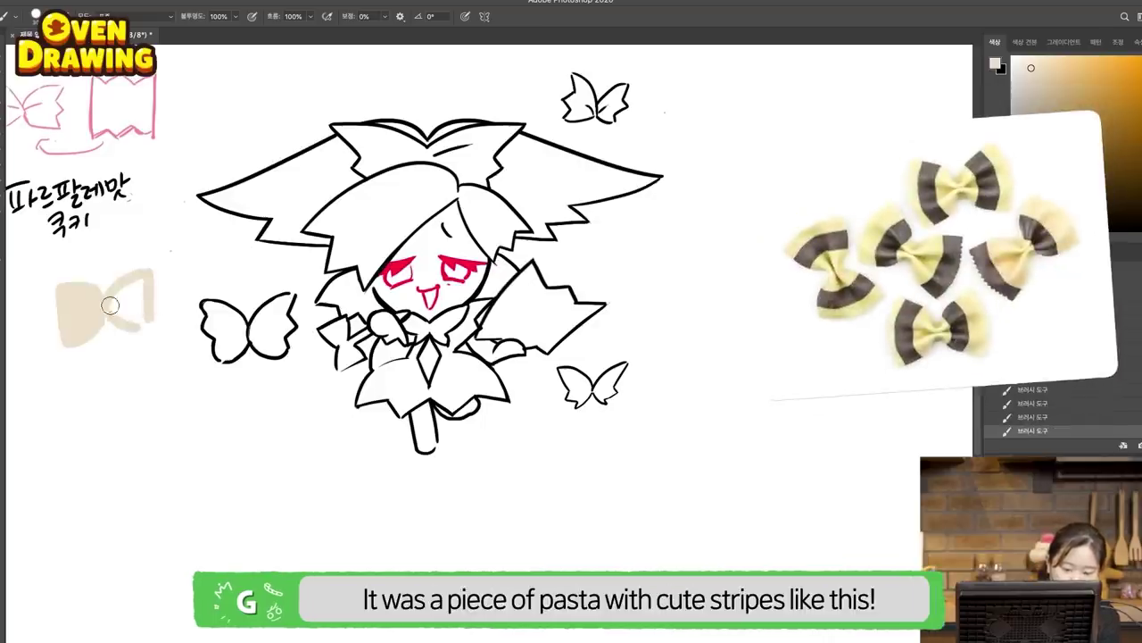
key("x")
left_click_drag(65, 284, 71, 336)
left_click_drag(87, 282, 93, 332)
left_click_drag(114, 284, 118, 323)
left_click_drag(139, 275, 143, 323)
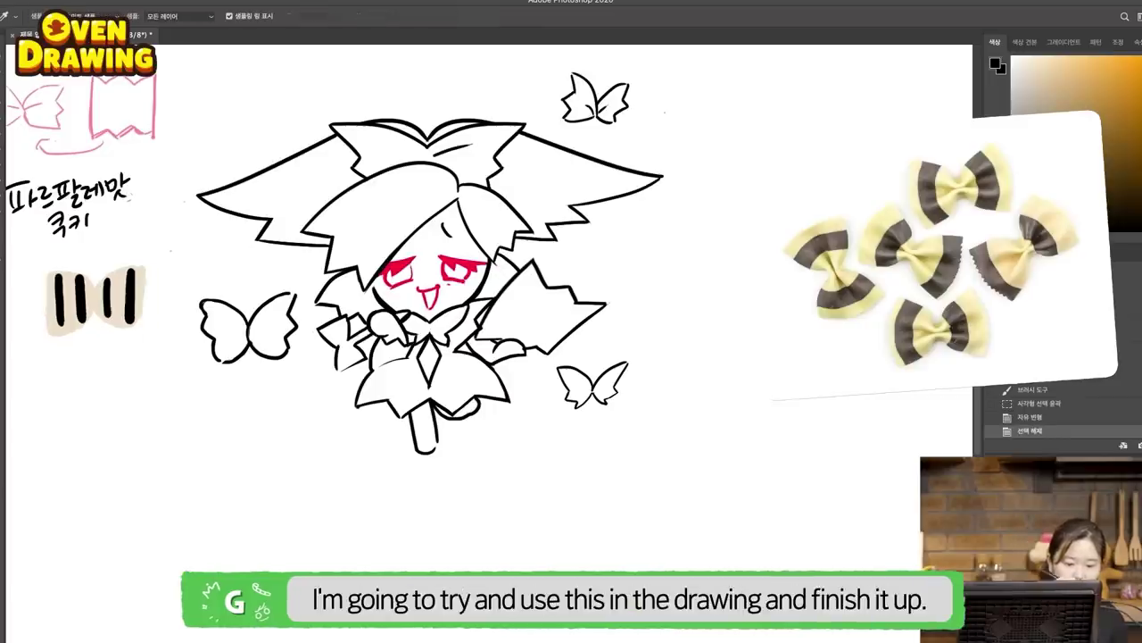
Step: Toggle layer visibility to find the hair colour layer, then add a new layer above it as a clipping mask
key("b")
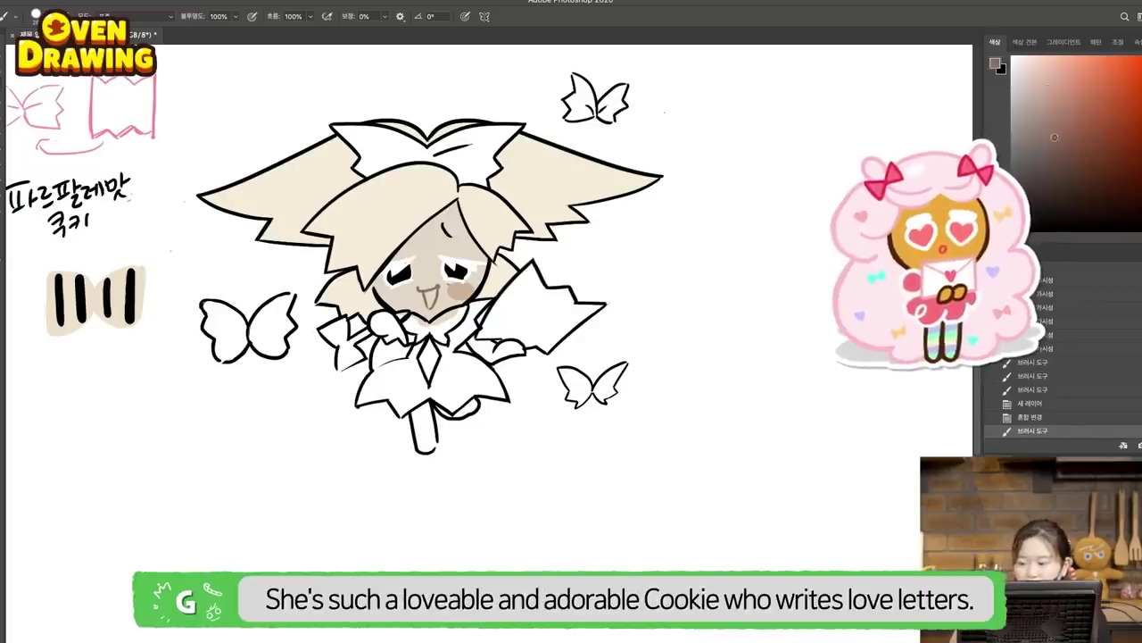
key("v")
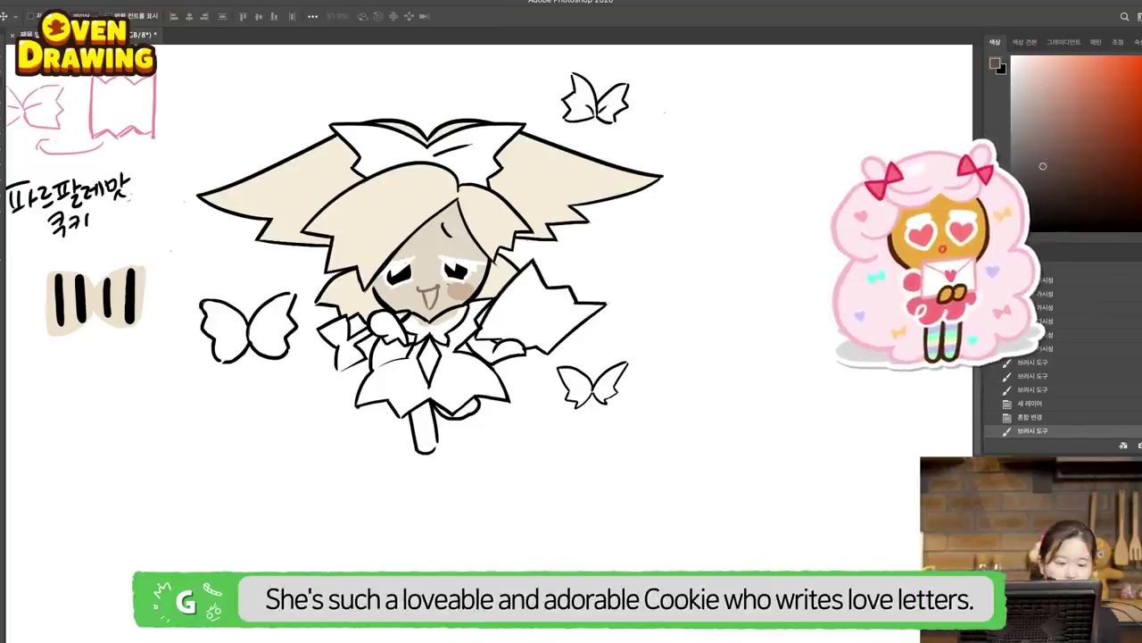
key("b")
left_click(994, 527)
left_click(994, 527)
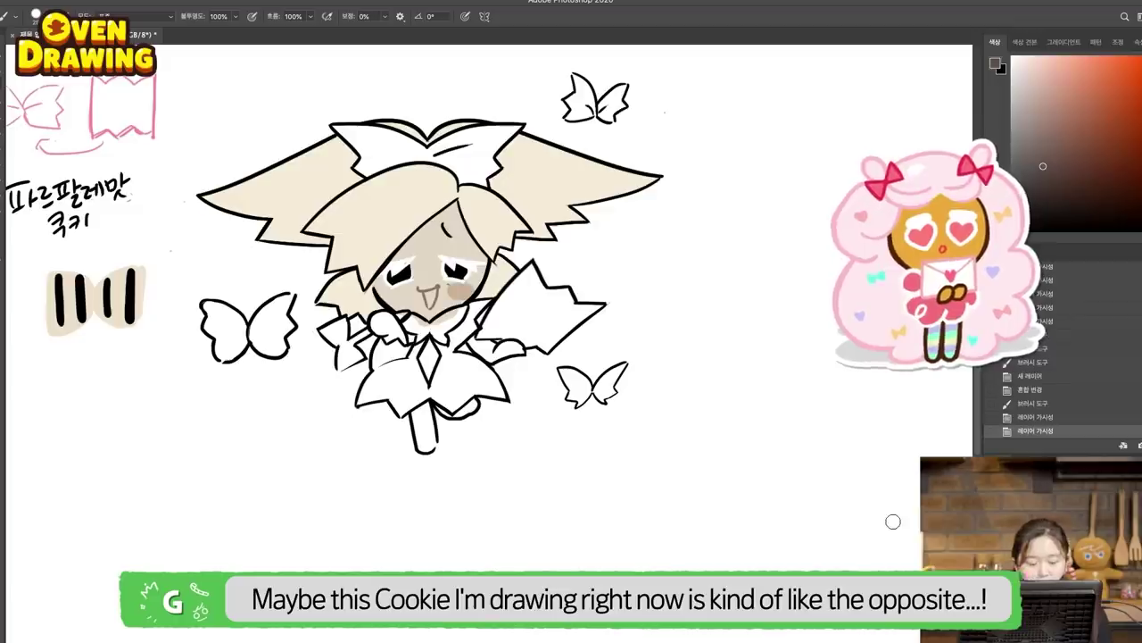
key("v")
key("ctrl+comma")
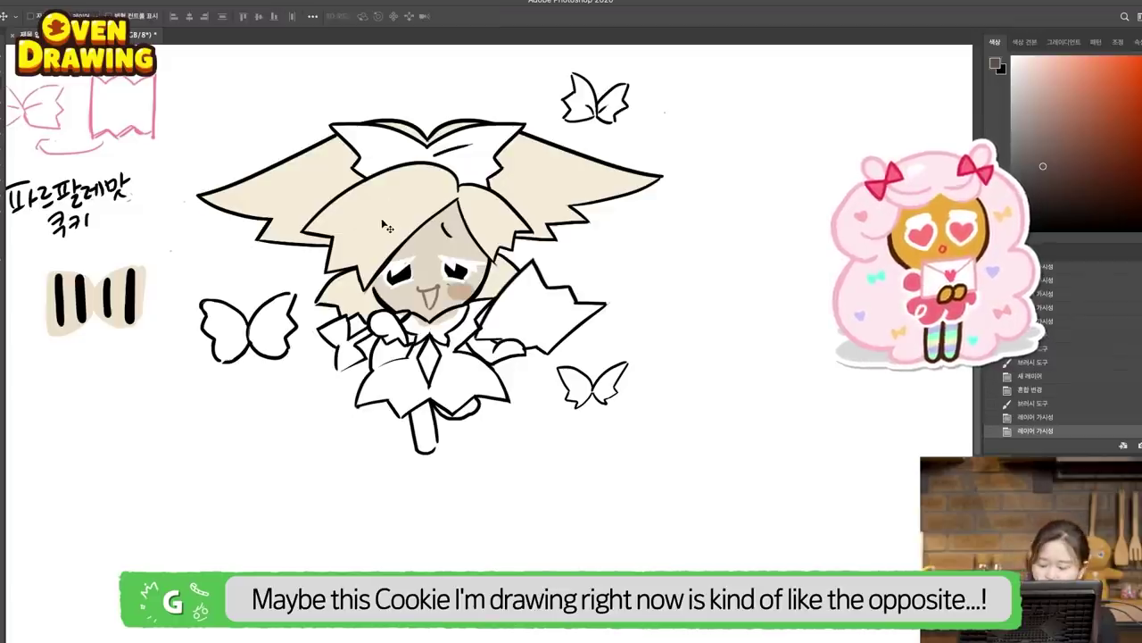
left_click(994, 527)
right_click(1082, 534)
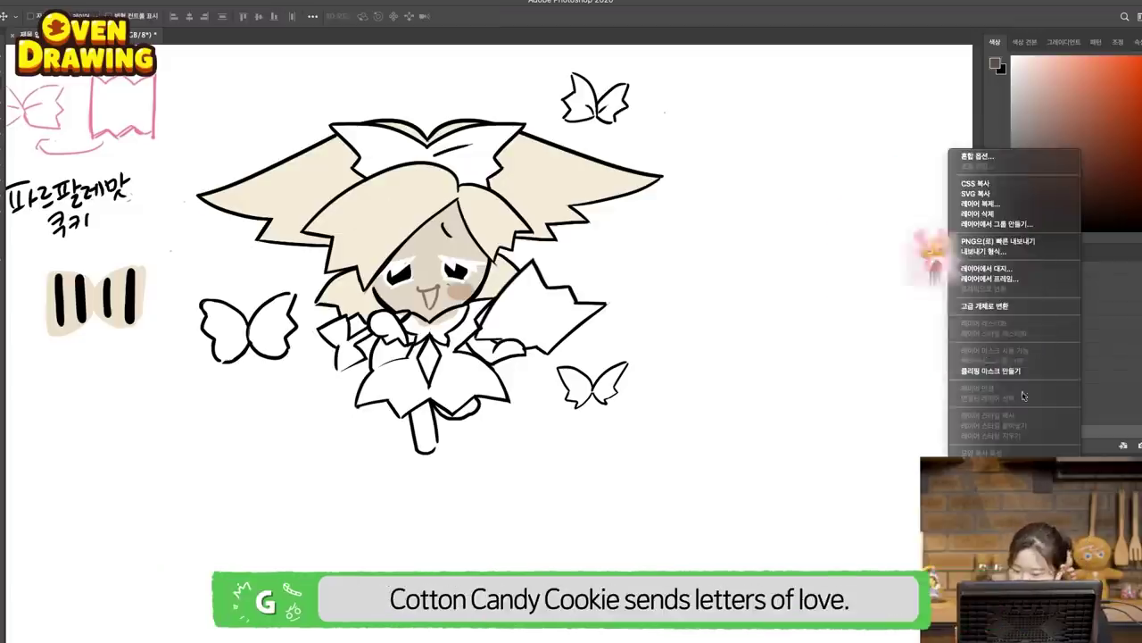
left_click(997, 372)
key("b")
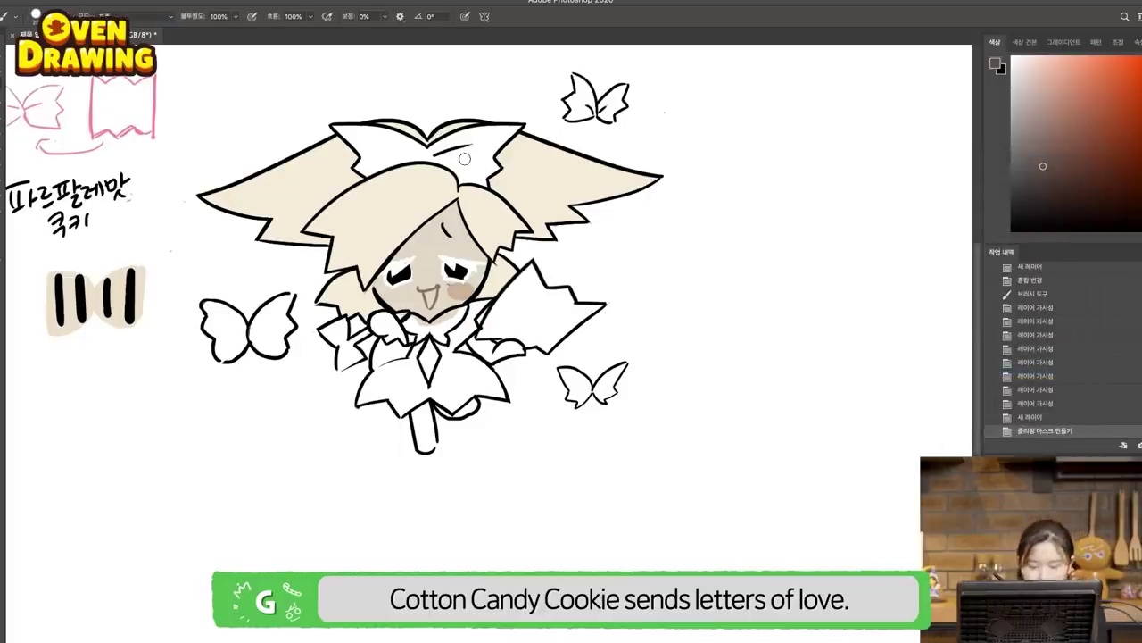
Step: Paint dark brown jagged tips on the front hair on both sides of the face
mouse_move(325, 213)
left_mouse_down()
mouse_move(357, 222)
mouse_move(314, 225)
mouse_move(334, 229)
mouse_move(341, 218)
left_mouse_up()
mouse_move(328, 216)
left_mouse_down()
mouse_move(348, 223)
mouse_move(329, 268)
left_mouse_up()
mouse_move(331, 213)
left_mouse_down()
mouse_move(357, 216)
mouse_move(348, 225)
left_mouse_up()
mouse_move(343, 227)
left_mouse_down()
mouse_move(365, 221)
mouse_move(334, 266)
mouse_move(339, 255)
left_mouse_up()
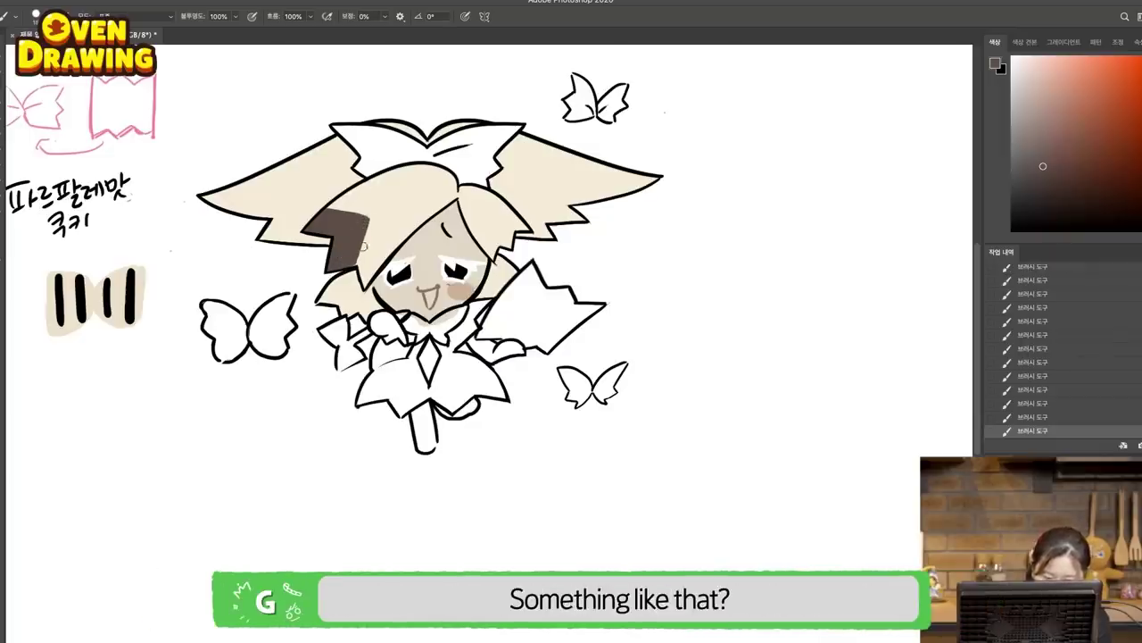
left_click_drag(364, 246, 371, 283)
left_click_drag(473, 234, 495, 245)
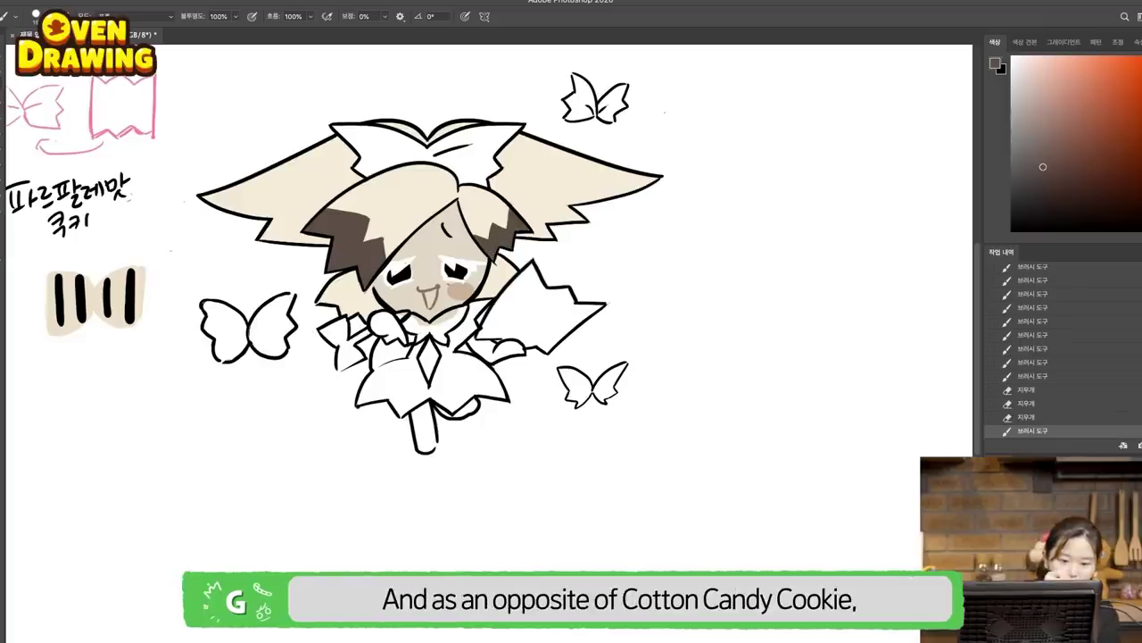
Step: Darken the brown hair tips with Brightness/Contrast, setting brightness to -79 and contrast to 28
left_click(109, 4)
mouse_move(164, 19)
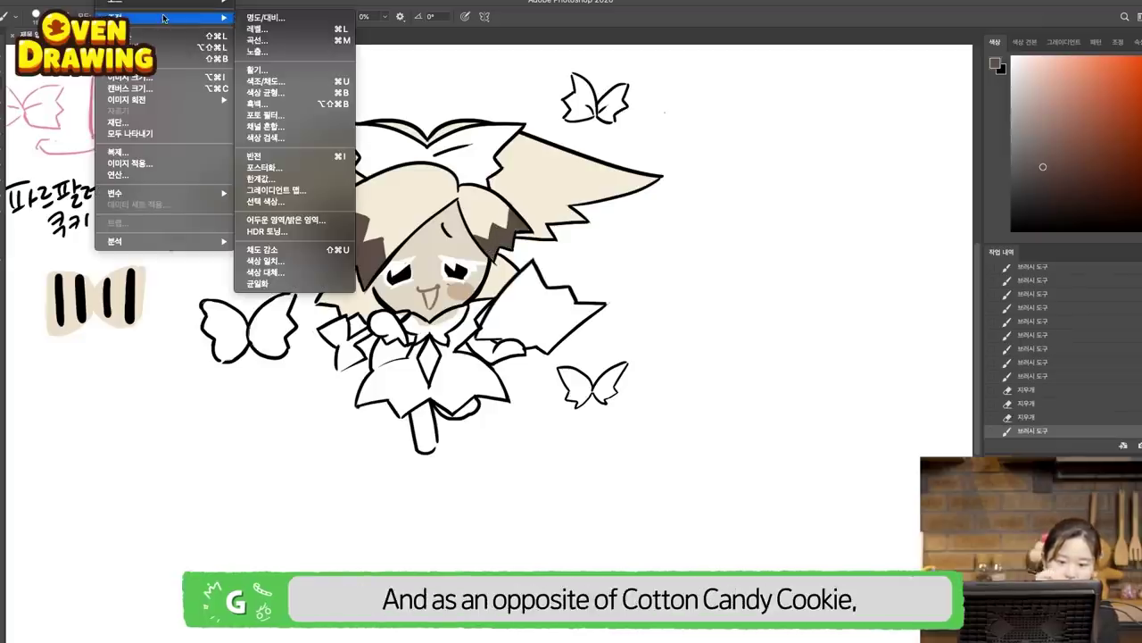
left_click(302, 20)
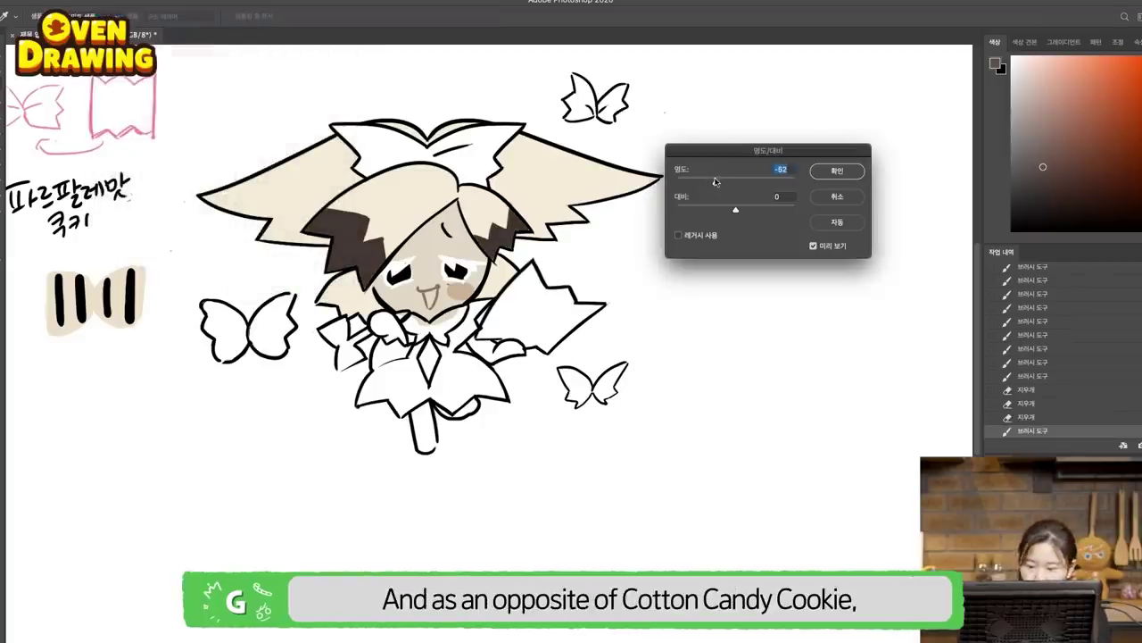
left_click_drag(718, 178, 754, 210)
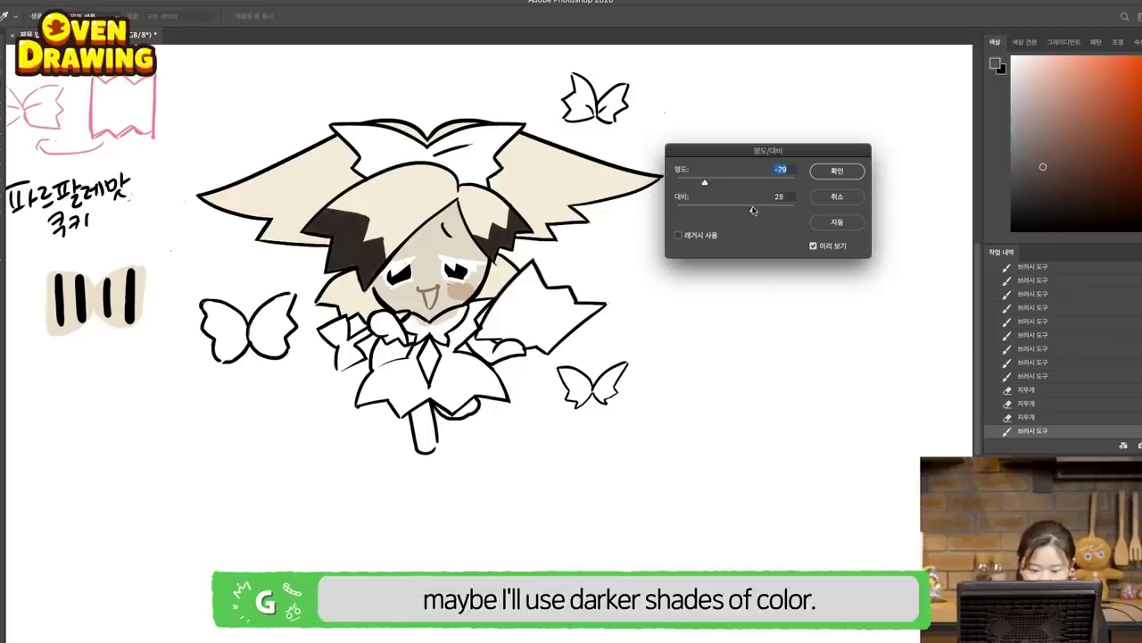
left_click(819, 173)
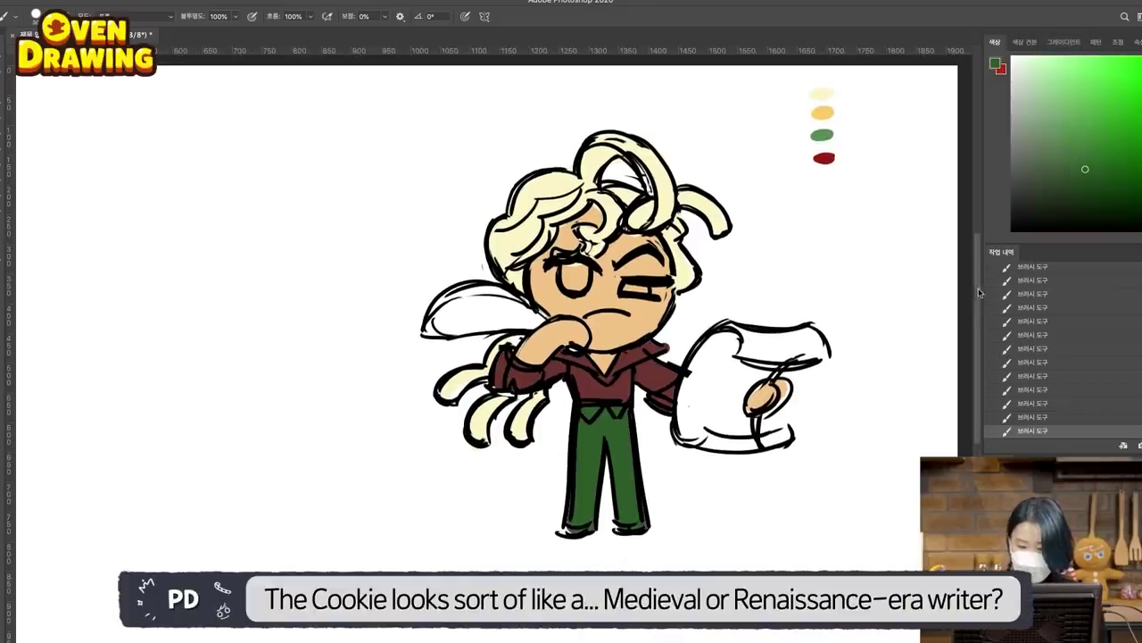
left_click_drag(980, 293, 980, 285)
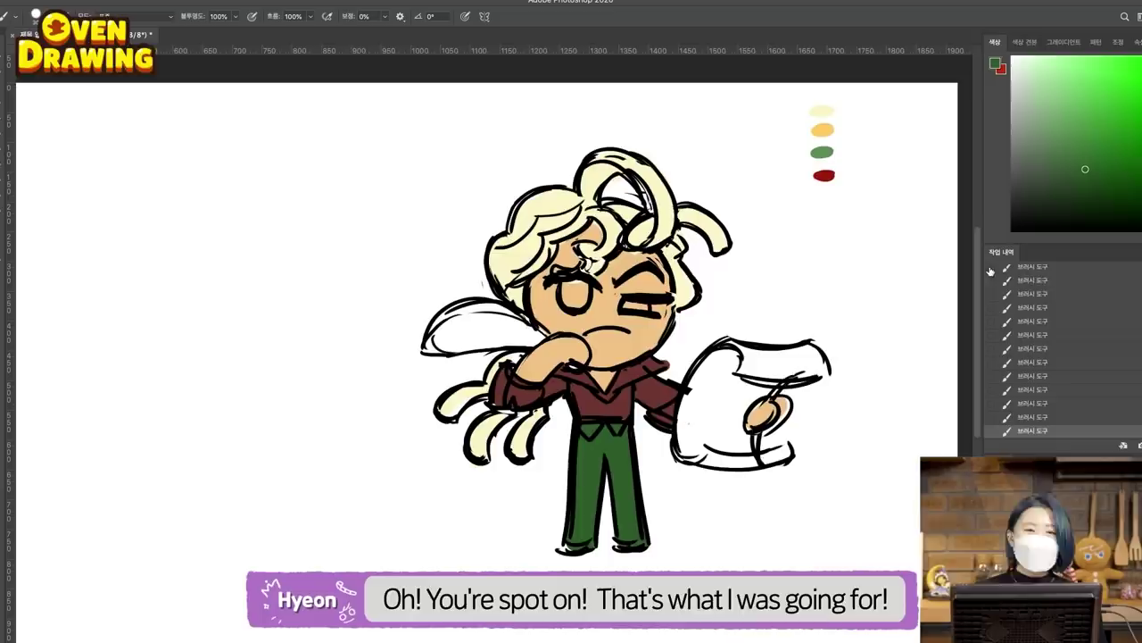
scroll(979, 277, "down", 1)
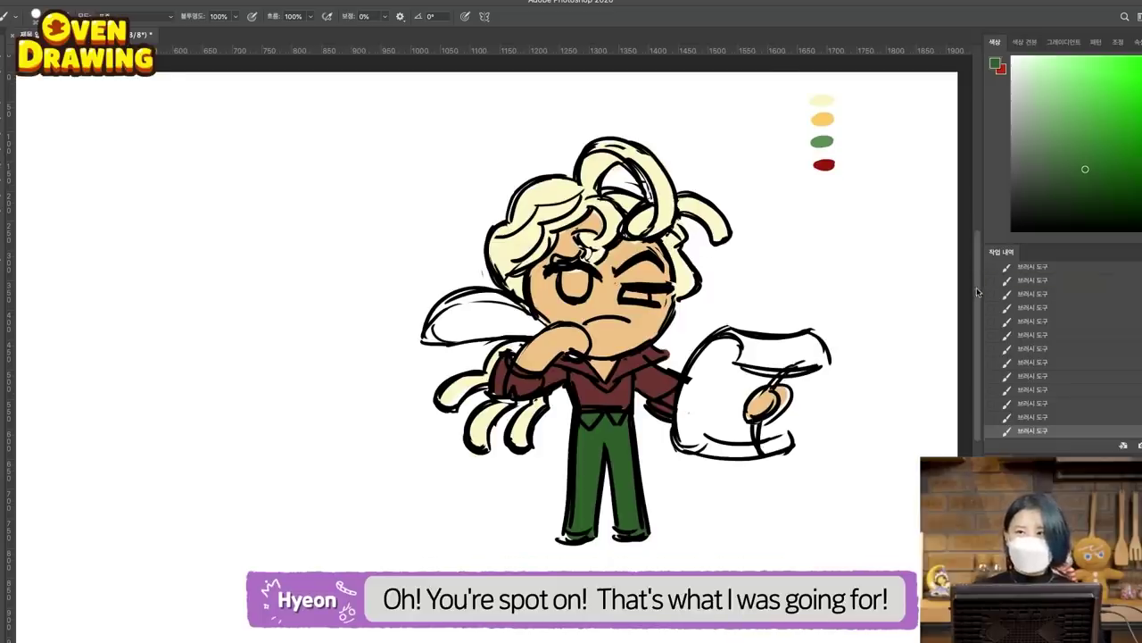
scroll(978, 278, "up", 1)
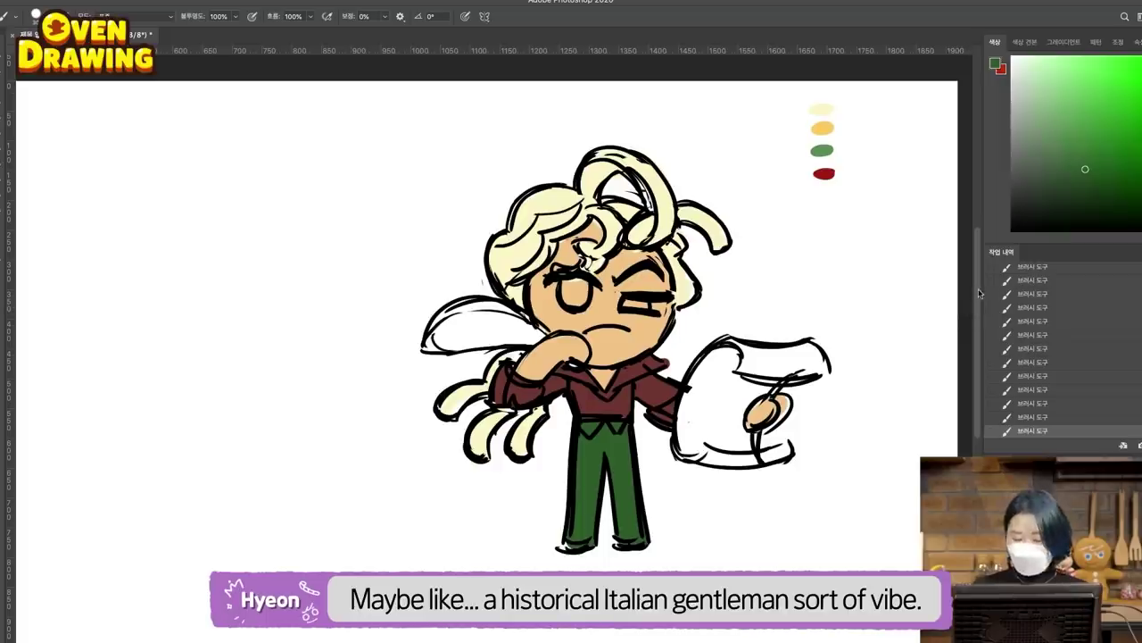
scroll(979, 293, "down", 2)
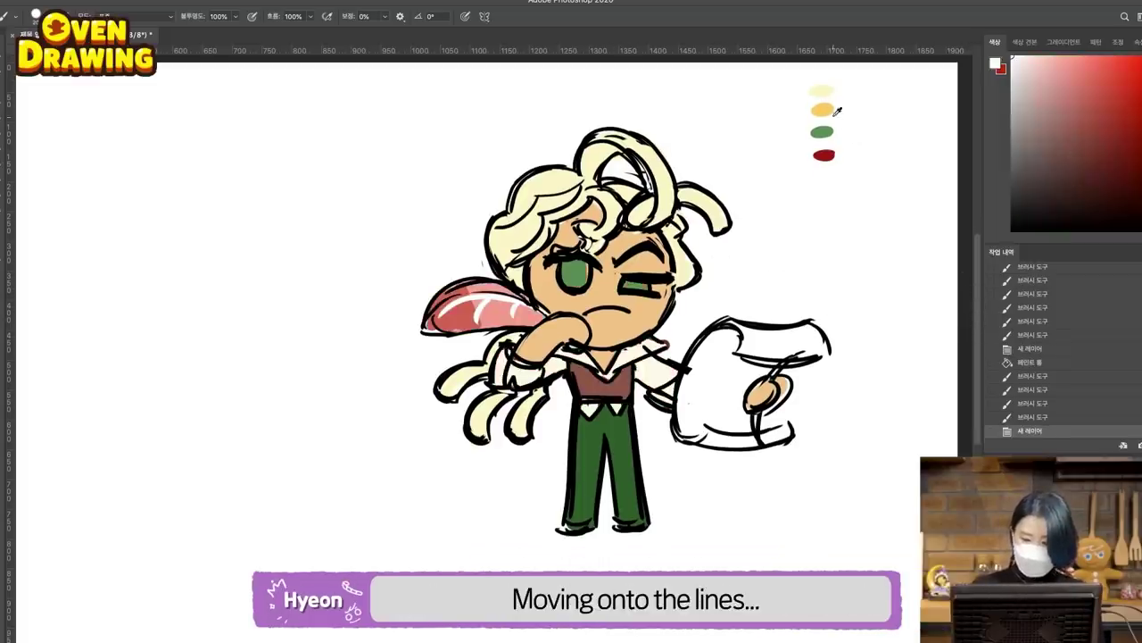
Step: Sample the orange-yellow swatch for the linework and paint the open vest's flaps reddish brown, undoing the last two strokes
left_click(834, 114, "alt")
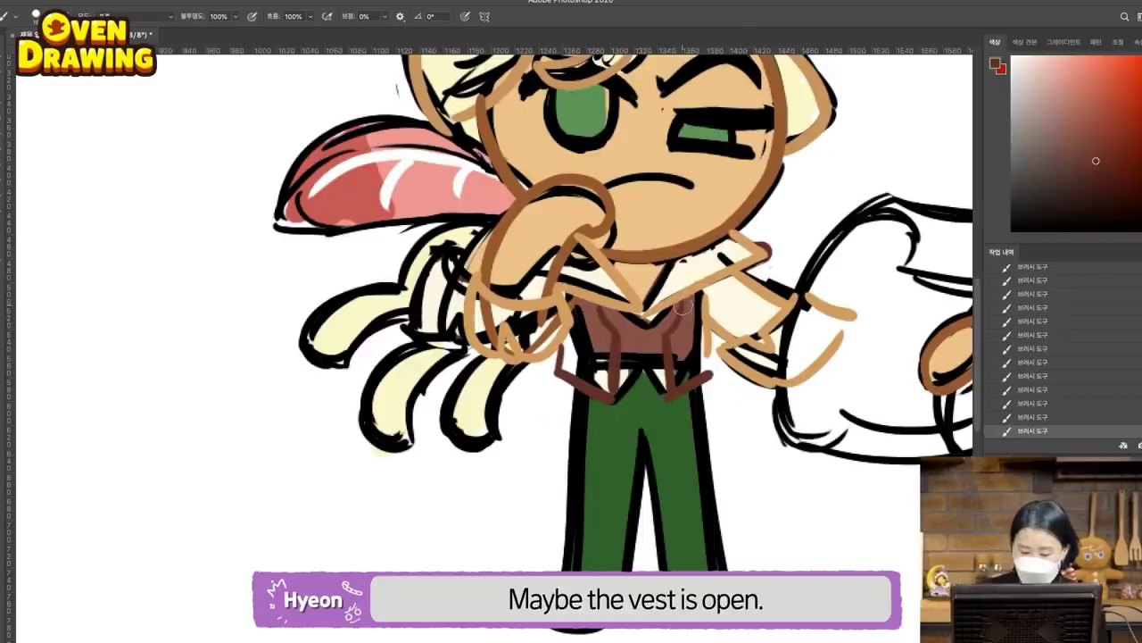
mouse_move(700, 282)
left_mouse_down()
mouse_move(699, 334)
mouse_move(723, 334)
mouse_move(709, 311)
left_mouse_up()
key("ctrl+z")
key("ctrl+z")
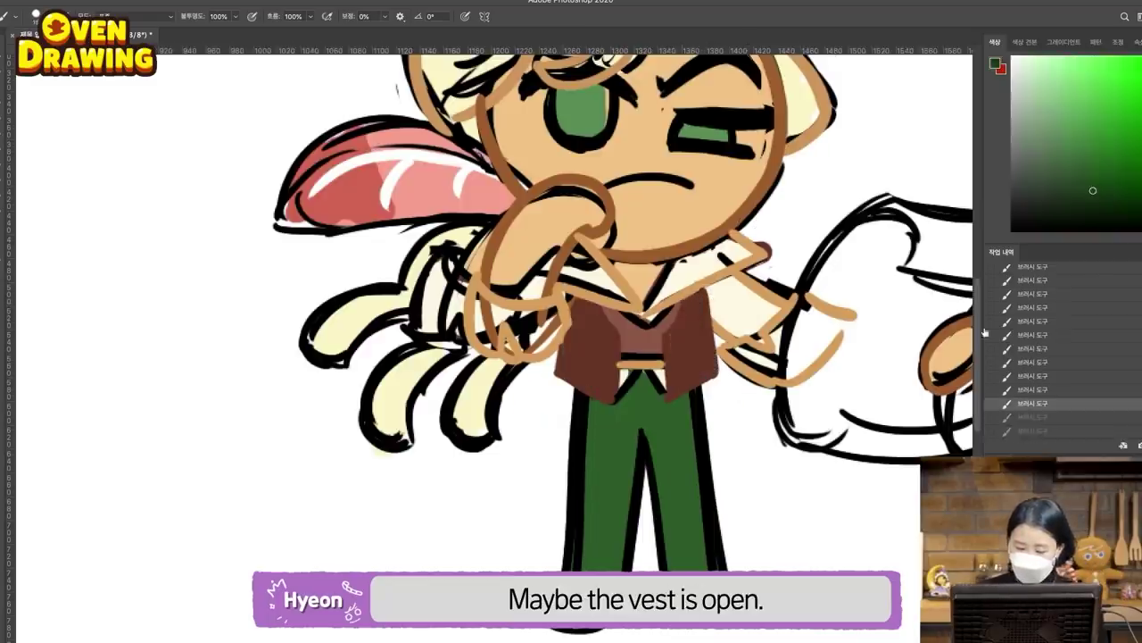
Step: Outline the outer edges of the green trousers in darker green, redrawing the edge of the right-hand leg
scroll(581, 359, "down", 3)
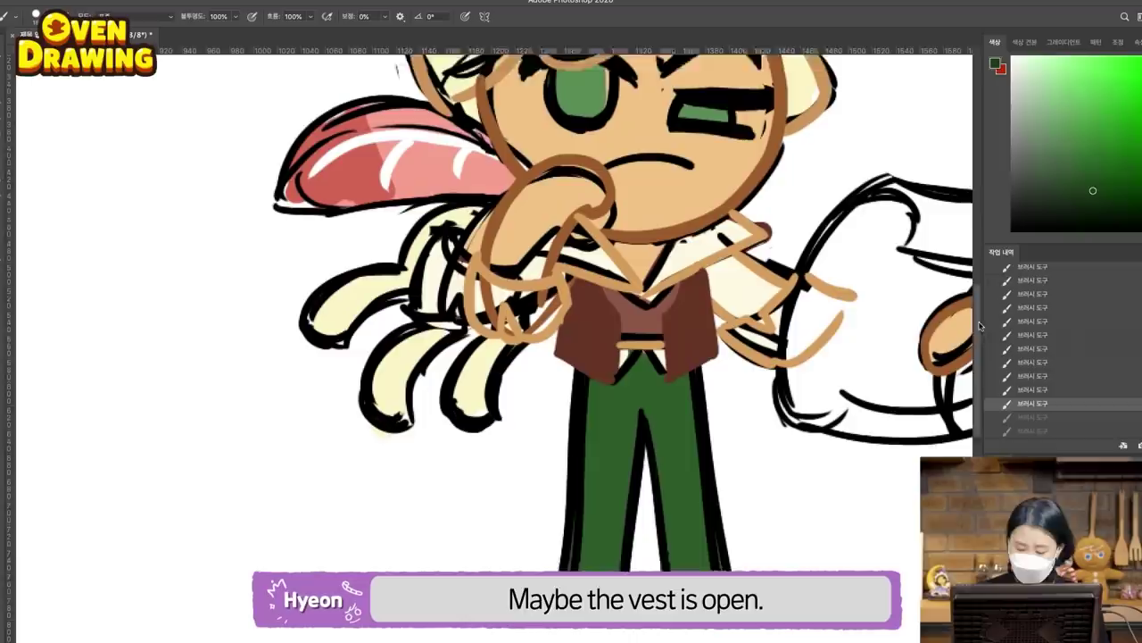
left_click_drag(581, 358, 577, 429)
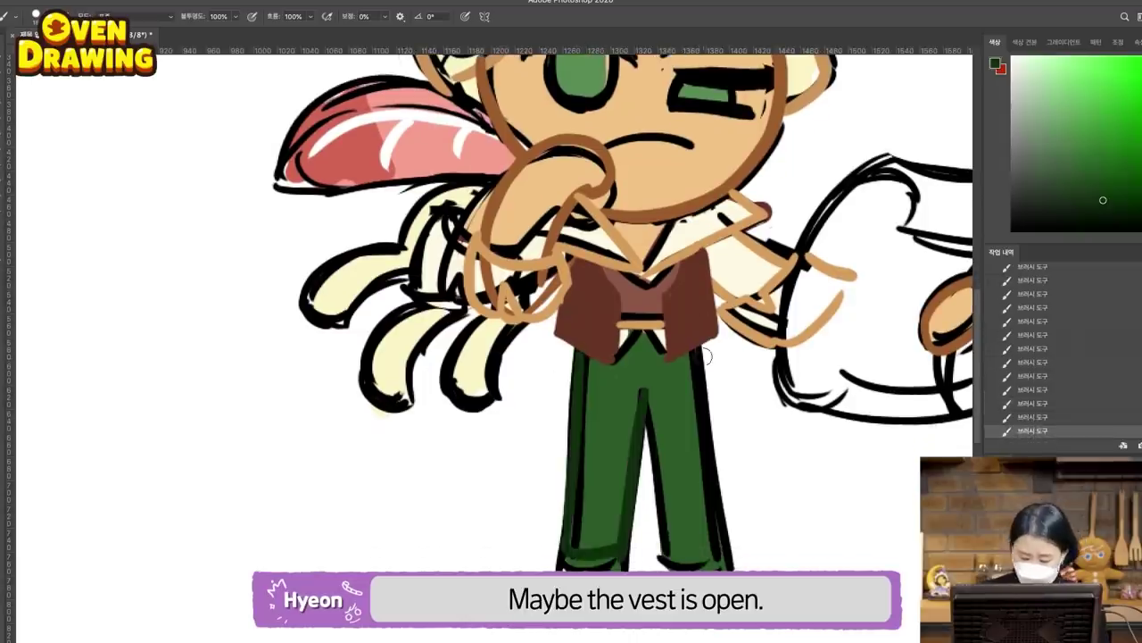
left_click_drag(699, 353, 710, 515)
key("ctrl+z")
left_click_drag(696, 353, 704, 469)
Step: Draw the inner outline of the right-hand trouser leg in dark green, undoing the unsatisfactory strokes
left_click_drag(646, 414, 658, 498)
key("ctrl+z")
left_click_drag(642, 399, 664, 509)
key("ctrl+z")
mouse_move(645, 403)
left_mouse_down()
mouse_move(664, 493)
mouse_move(712, 482)
left_mouse_up()
key("ctrl+z")
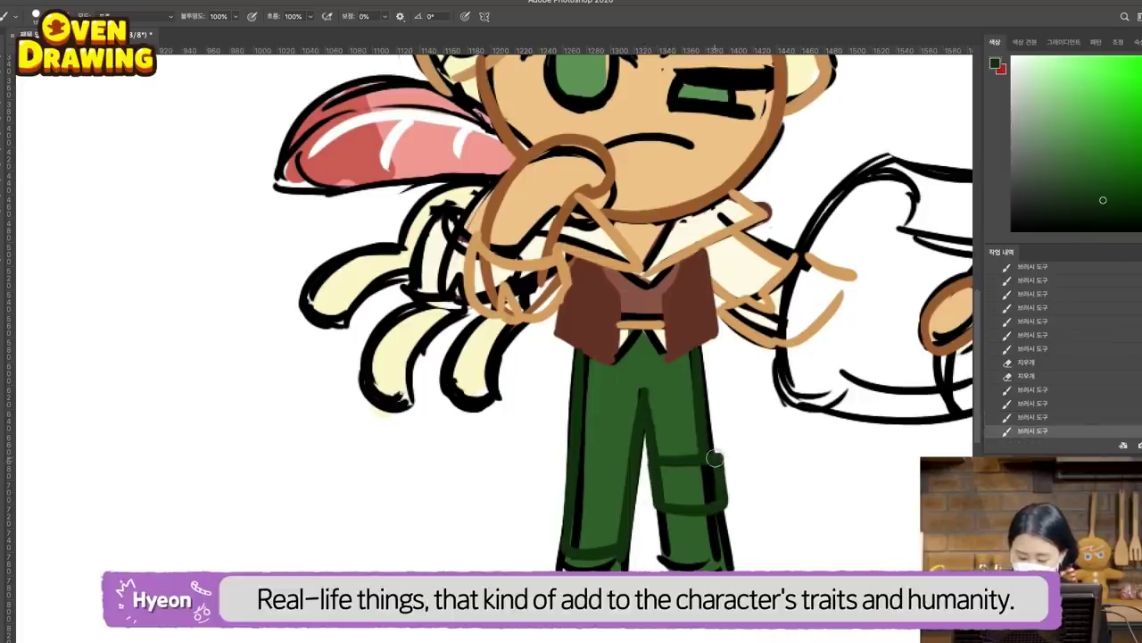
Step: Erase the rough ends of the knee patch on the right-hand trouser leg and redraw its dark green outline
key("e")
mouse_move(658, 505)
left_mouse_down()
mouse_move(664, 461)
mouse_move(653, 457)
mouse_move(656, 504)
left_mouse_up()
key("b")
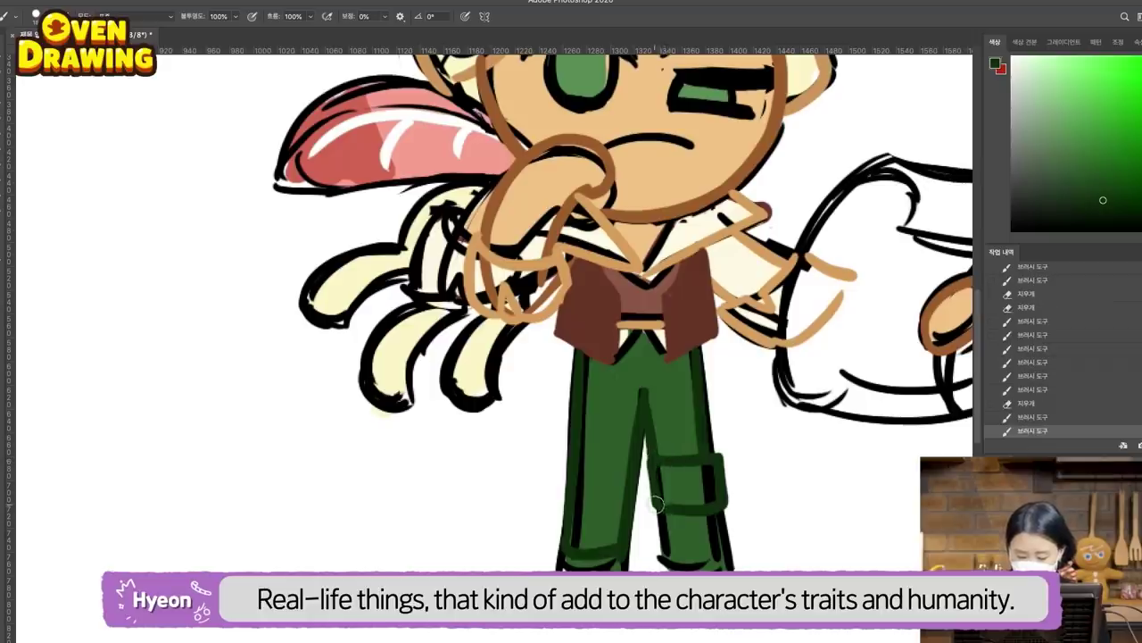
mouse_move(649, 460)
left_mouse_down()
mouse_move(718, 456)
mouse_move(732, 497)
left_mouse_up()
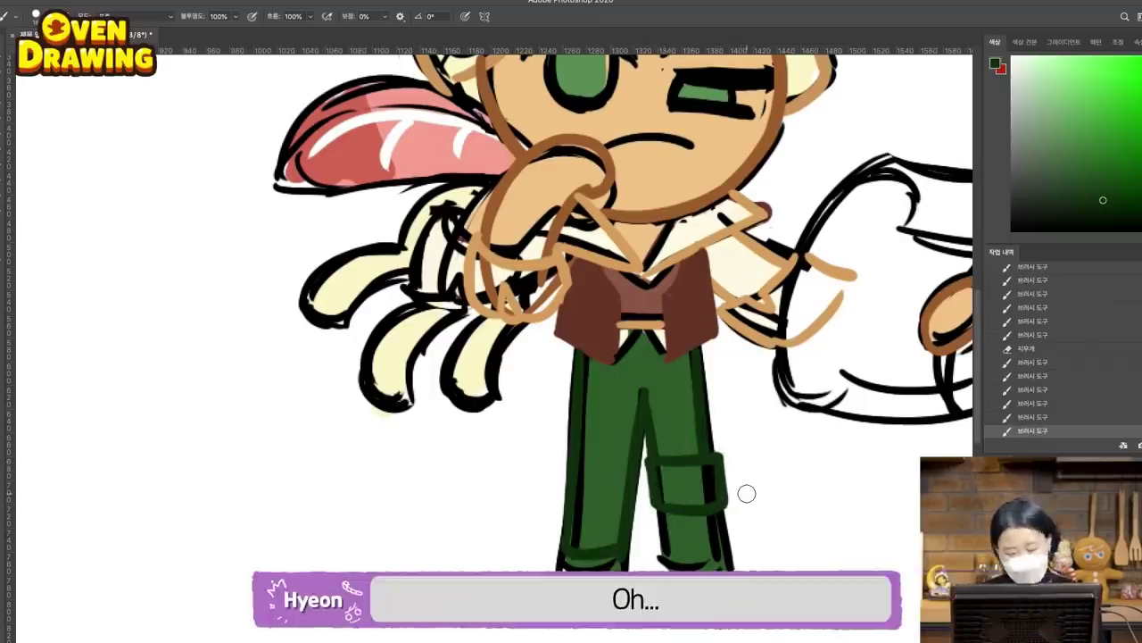
Step: Sample the outline colour at the tip of the shirt collar
scroll(981, 312, "up", 2)
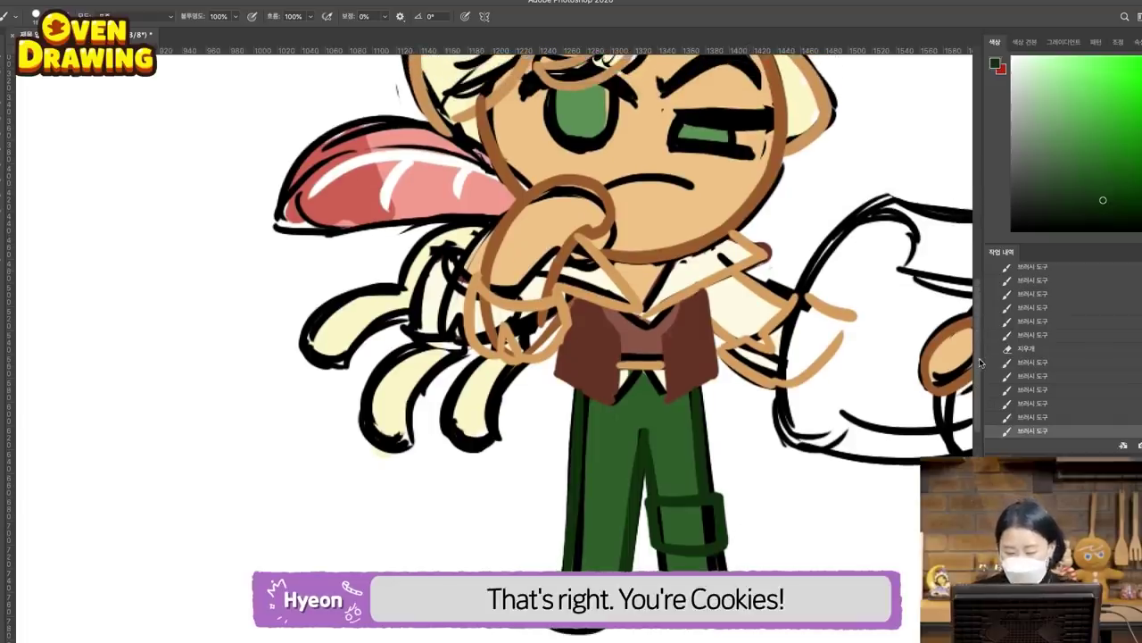
left_click_drag(980, 362, 980, 359)
left_click(754, 262, "alt")
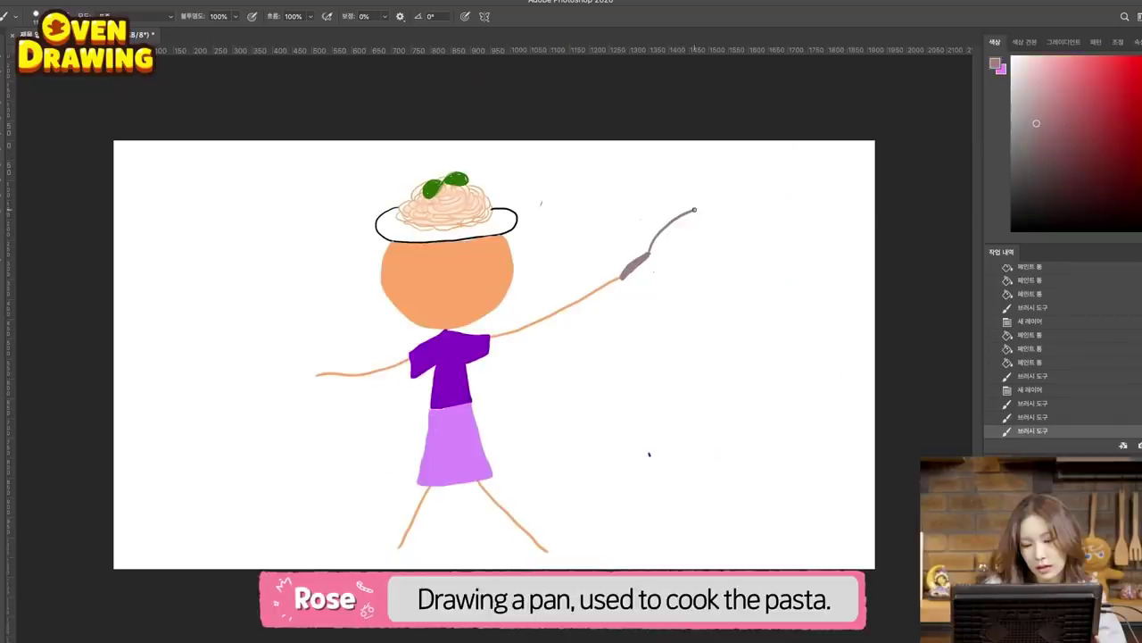
Step: Draw a grey frying pan in the spaghetti-hat figure's raised hand and a black fork in the other hand
left_click_drag(651, 255, 649, 255)
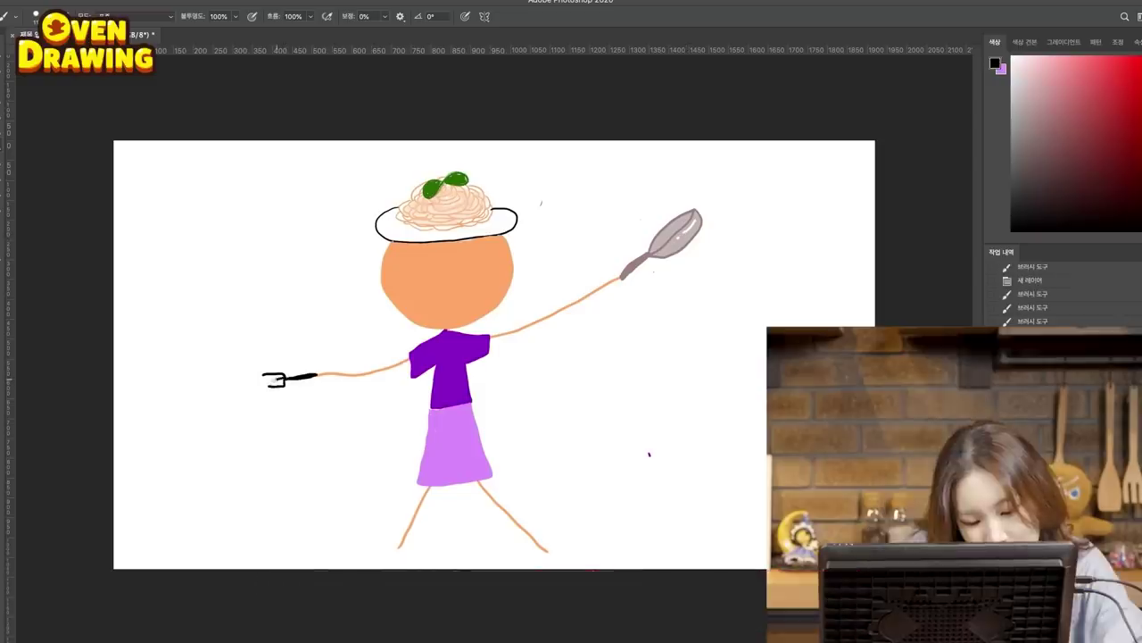
left_click_drag(276, 379, 266, 381)
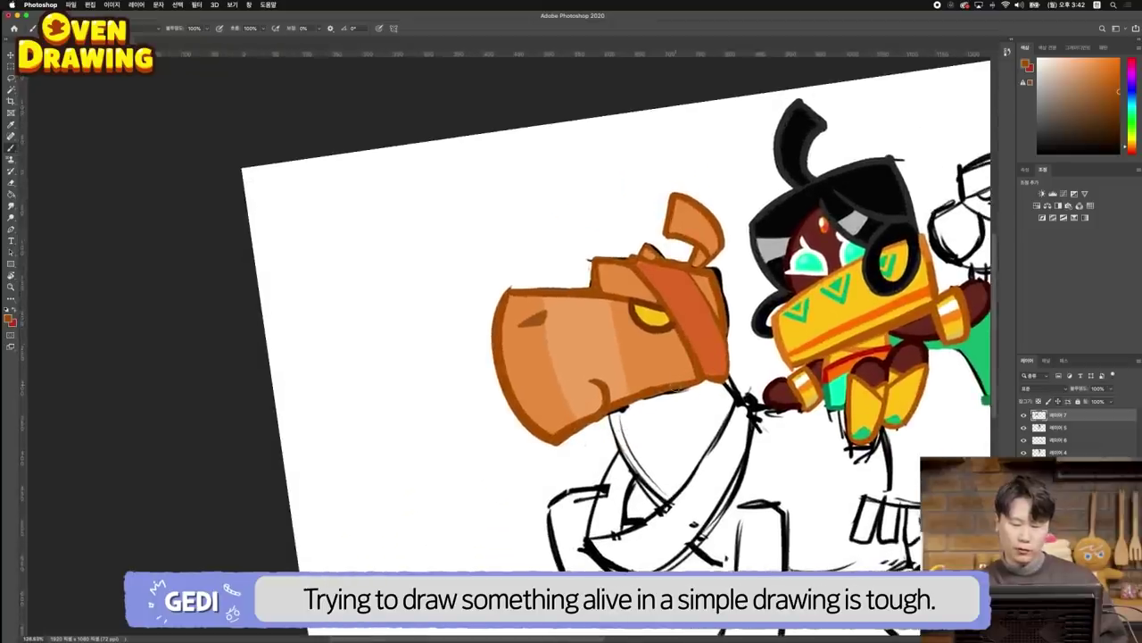
Step: Outline and colour the pasta-wrapped camel's neck and body in orange-brown tones
scroll(676, 385, "up", 2)
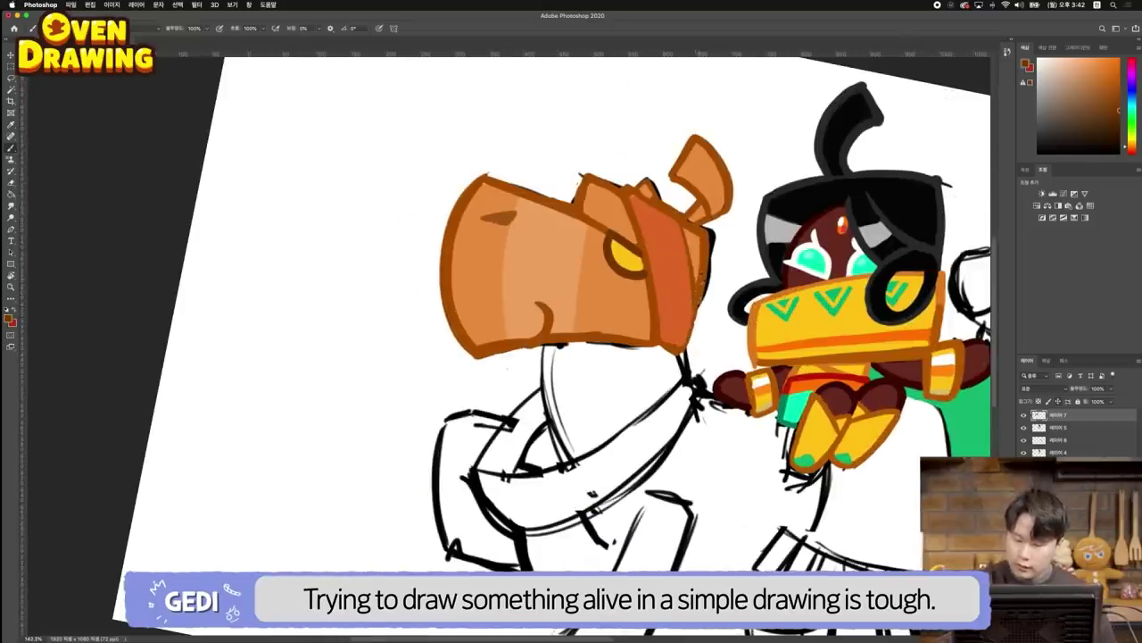
left_click_drag(623, 308, 454, 288)
scroll(455, 289, "up", 3)
key("r")
left_click_drag(382, 242, 476, 231)
mouse_move(380, 262)
left_mouse_down()
mouse_move(322, 410)
mouse_move(375, 260)
left_mouse_up()
mouse_move(536, 312)
left_mouse_down()
mouse_move(523, 258)
mouse_move(505, 254)
left_mouse_up()
mouse_move(502, 302)
left_mouse_down()
mouse_move(489, 331)
mouse_move(500, 348)
left_mouse_up()
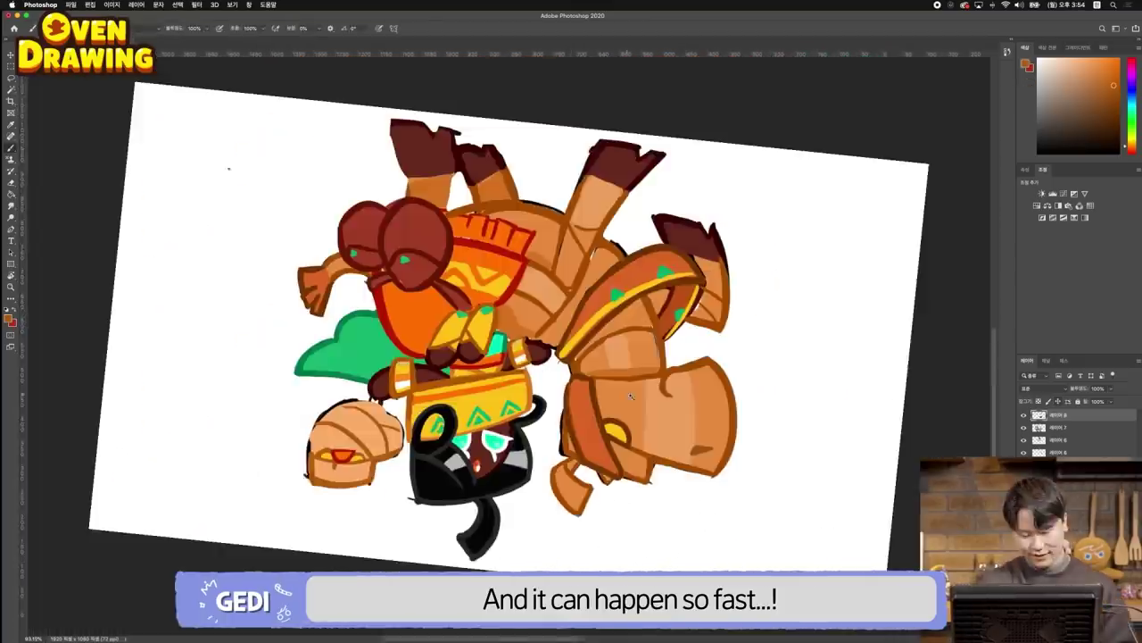
Step: Rotate the canvas view so the camel and its rider stand upright
key("r")
left_click_drag(344, 512, 674, 169)
scroll(690, 212, "up", 5)
scroll(690, 212, "up", 2)
key("b")
scroll(687, 219, "down", 8)
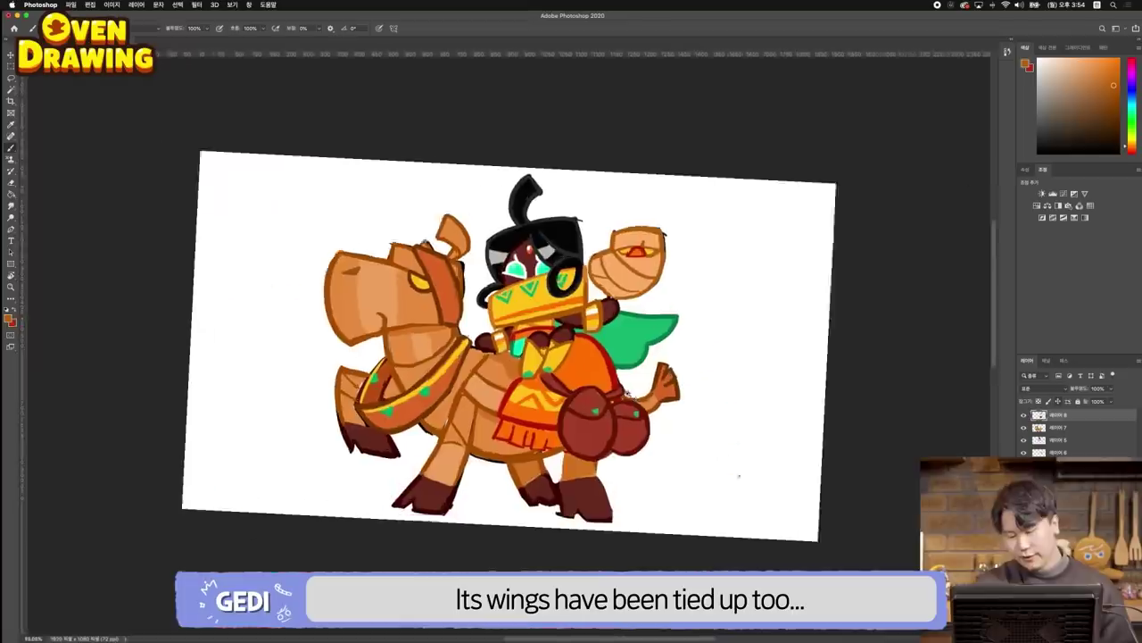
Step: Paint a curled light-orange hair tuft on the rider's pasta-wrapped pet and outline it in orange-brown
scroll(654, 261, "up", 1)
scroll(654, 259, "up", 6)
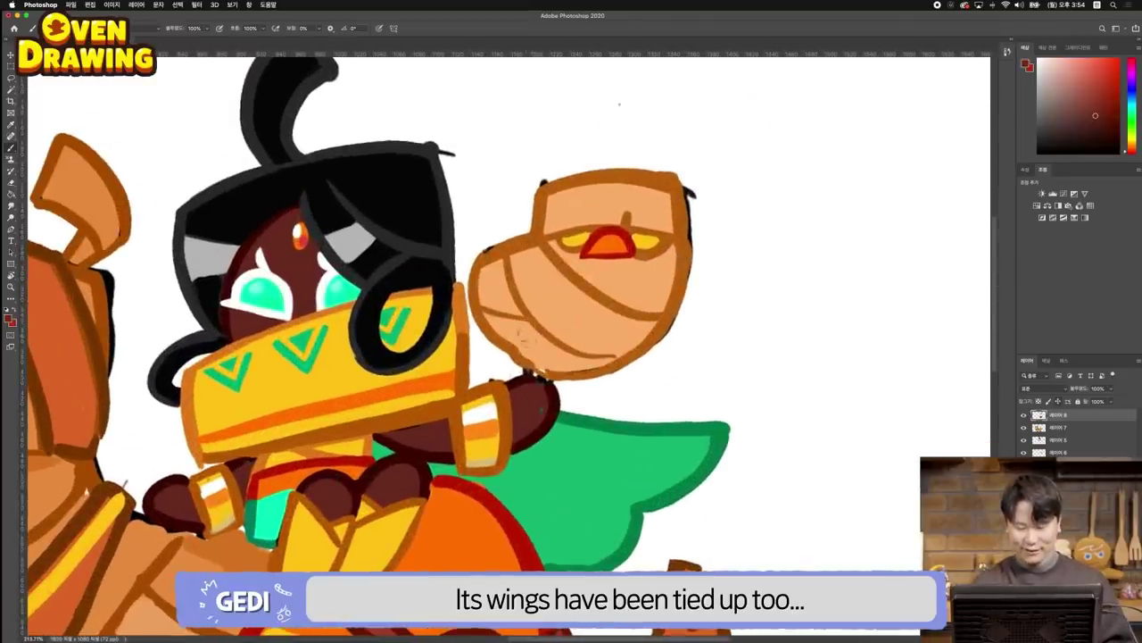
scroll(692, 385, "down", 6)
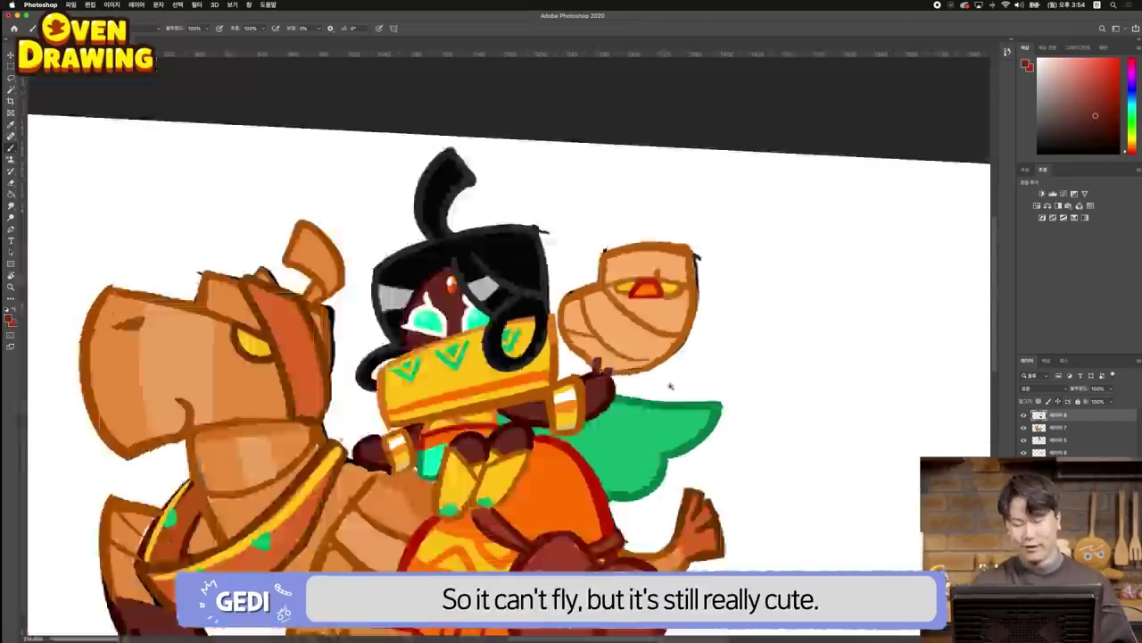
scroll(692, 385, "up", 5)
scroll(693, 384, "up", 2)
key("super+space")
scroll(720, 350, "down", 5)
scroll(714, 357, "up", 4)
left_click(623, 224, "alt")
mouse_move(622, 193)
left_mouse_down()
mouse_move(603, 149)
mouse_move(611, 122)
mouse_move(601, 139)
mouse_move(611, 125)
mouse_move(618, 186)
left_mouse_up()
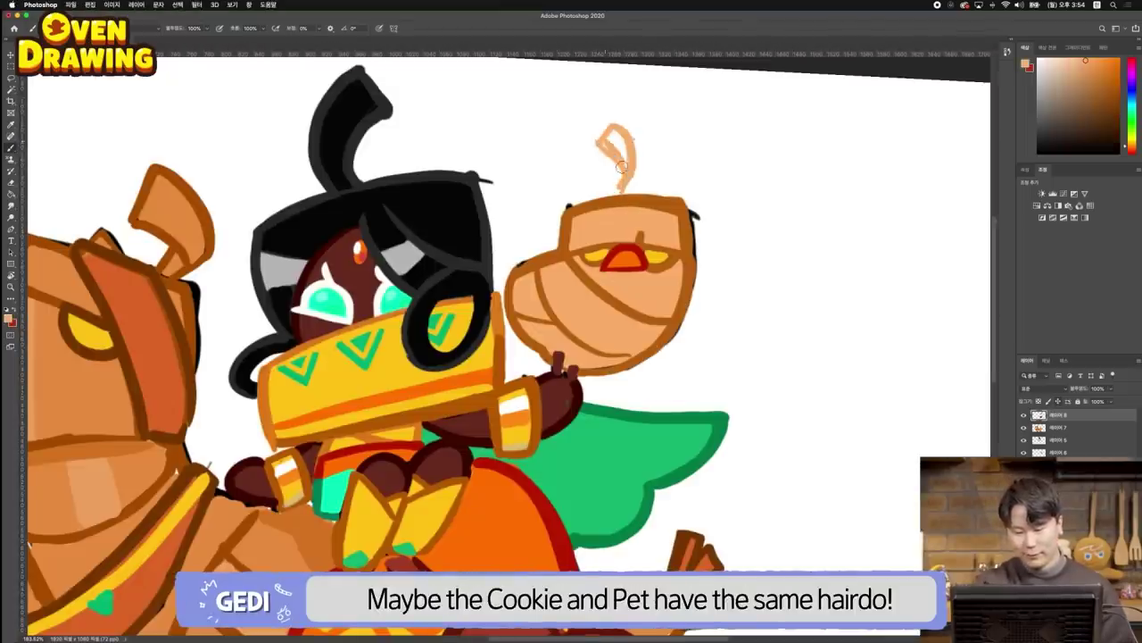
left_click_drag(620, 134, 624, 182)
left_click(623, 198, "alt")
left_click_drag(593, 146, 622, 194)
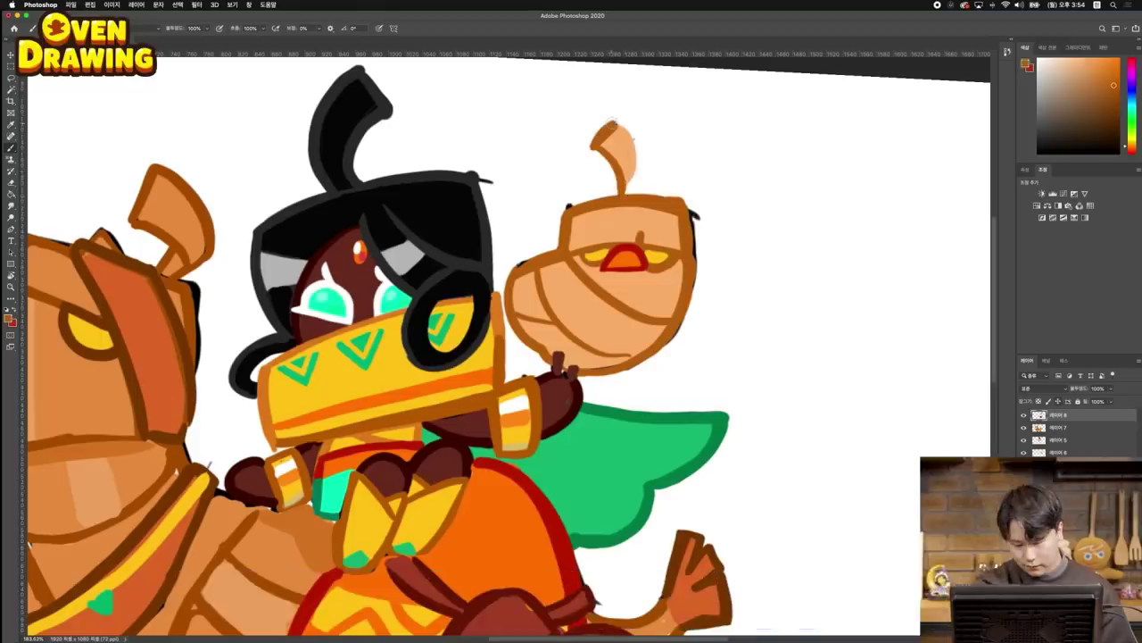
left_click_drag(614, 122, 633, 185)
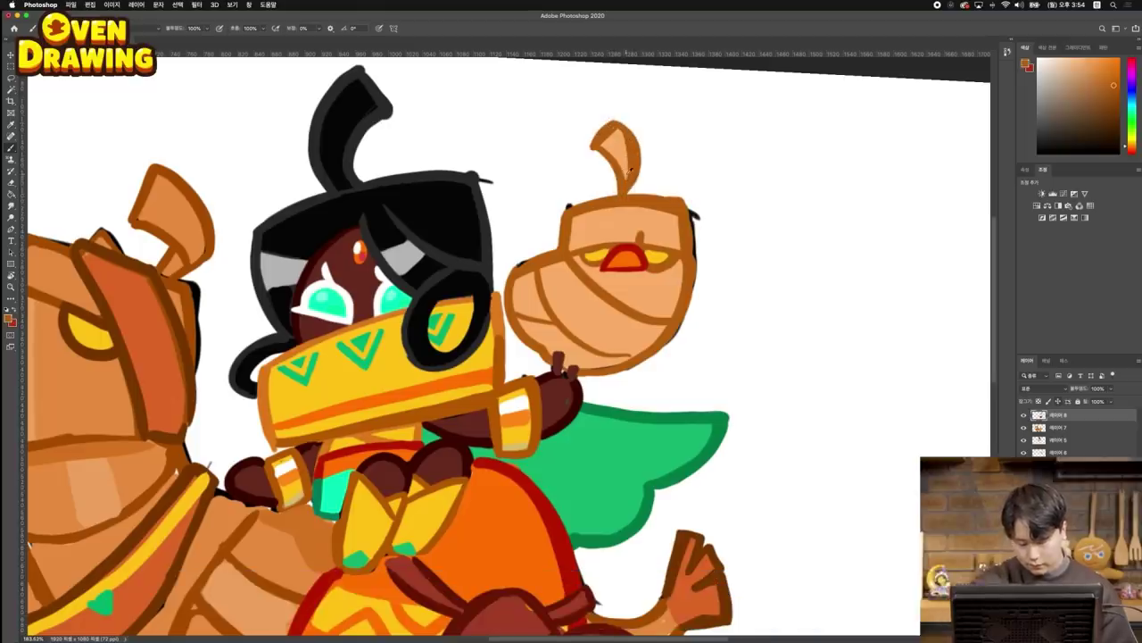
left_click(610, 444, "alt")
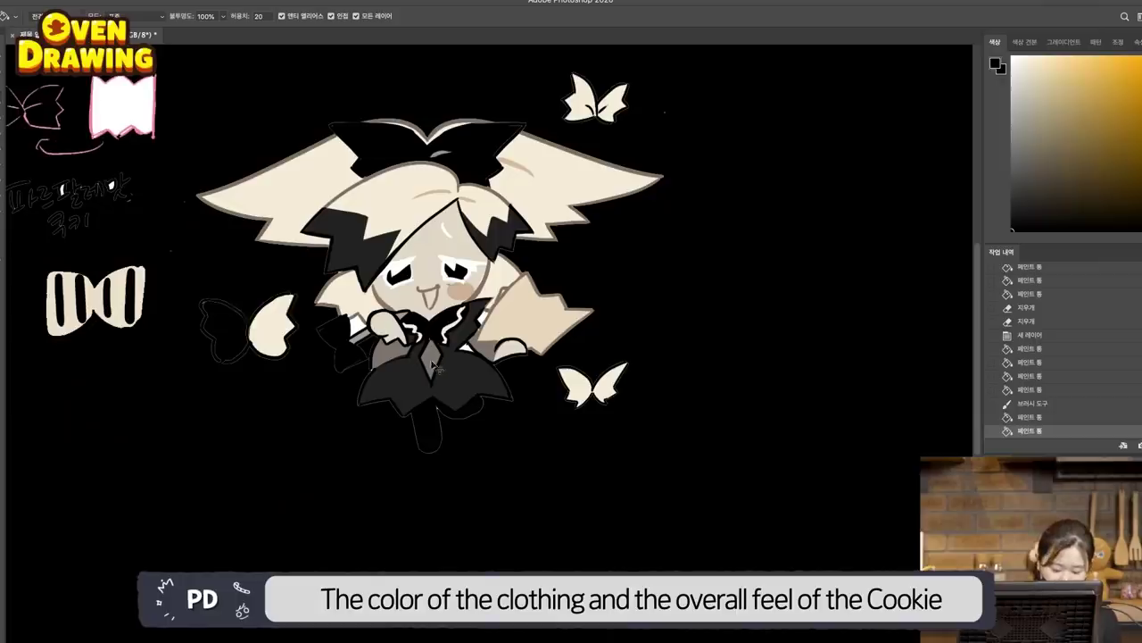
Step: Undo the black fill that flooded the canvas, then close the outline gap and fill the larger butterfly's empty wing black
key("super+z")
left_click(432, 362)
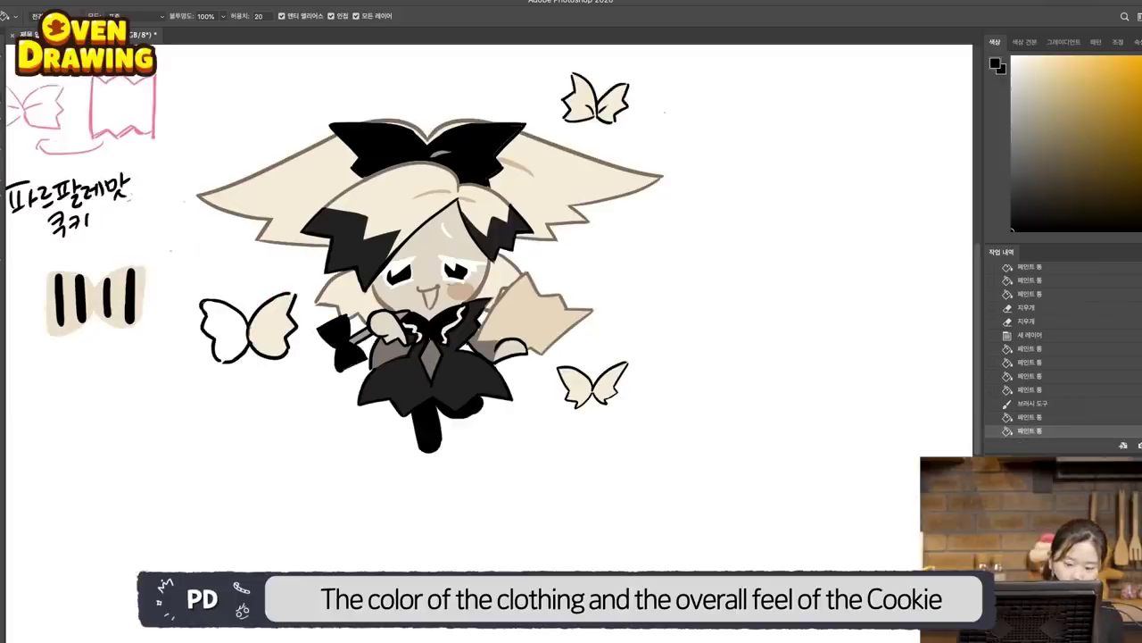
key("b")
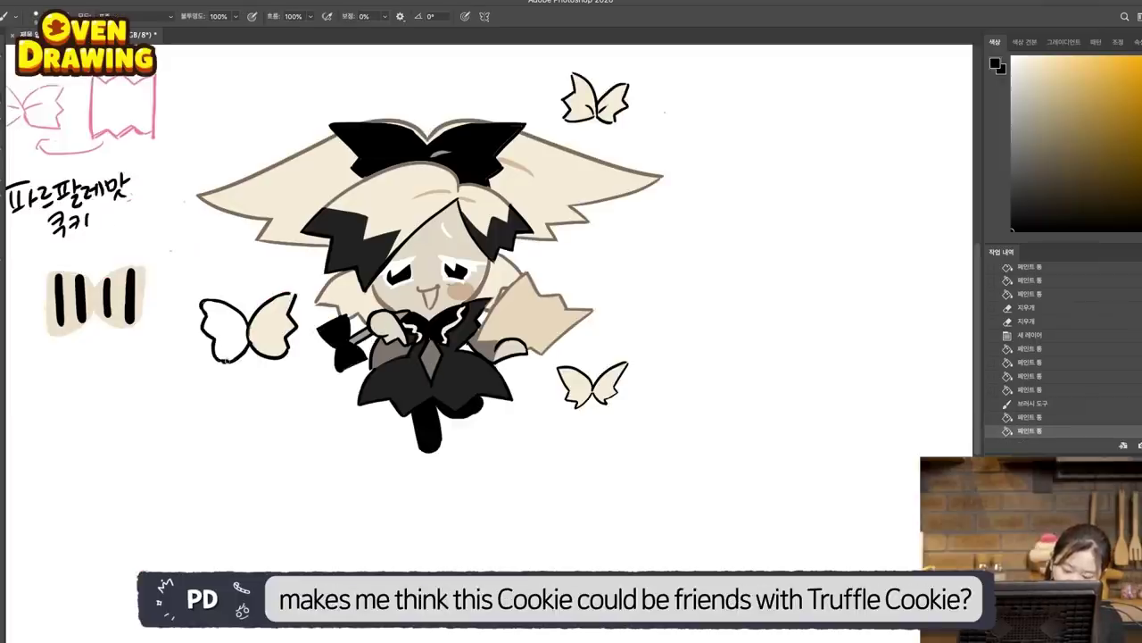
key("g")
left_click(234, 332)
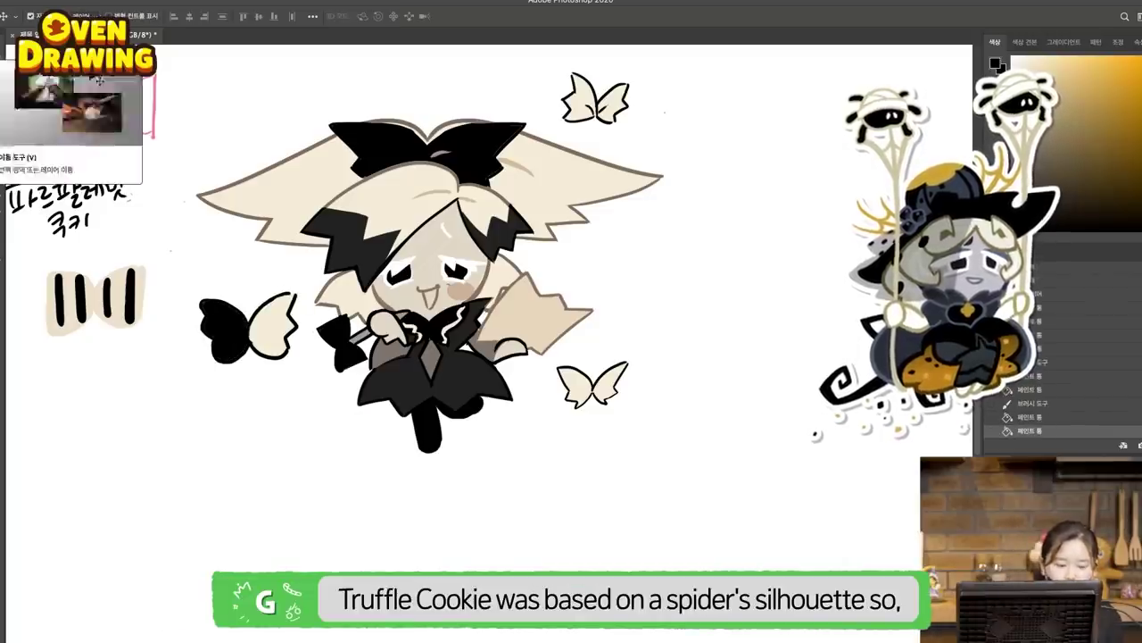
Step: Sample the grey-brown outline colour of the farfalle Cookie's hair for the brush
key("i")
left_click(565, 202)
key("v")
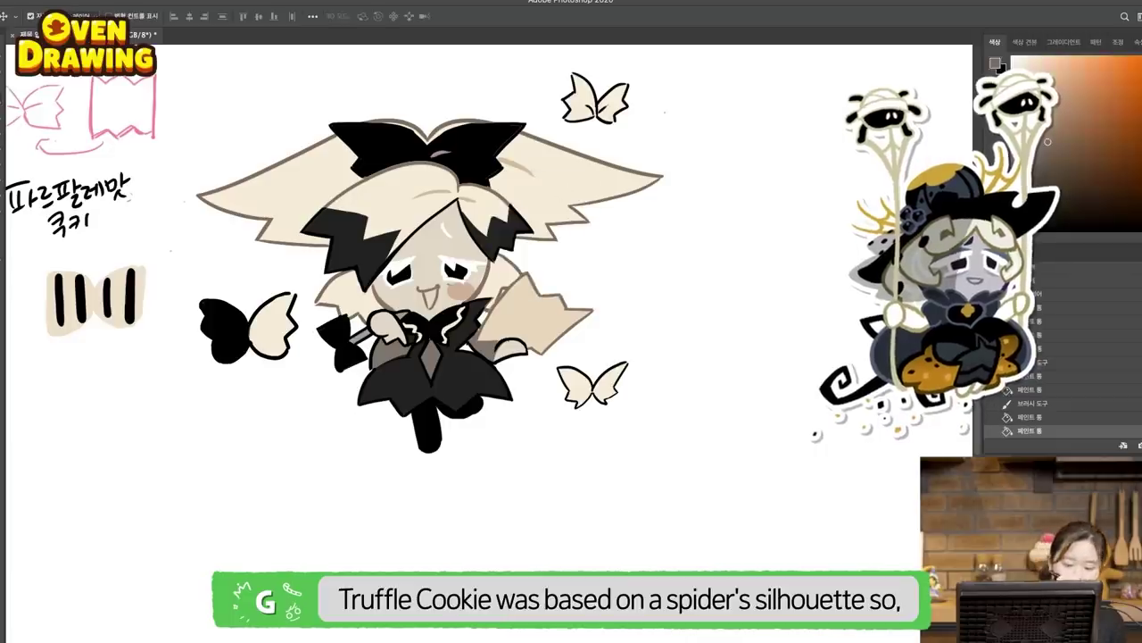
left_click(2, 135)
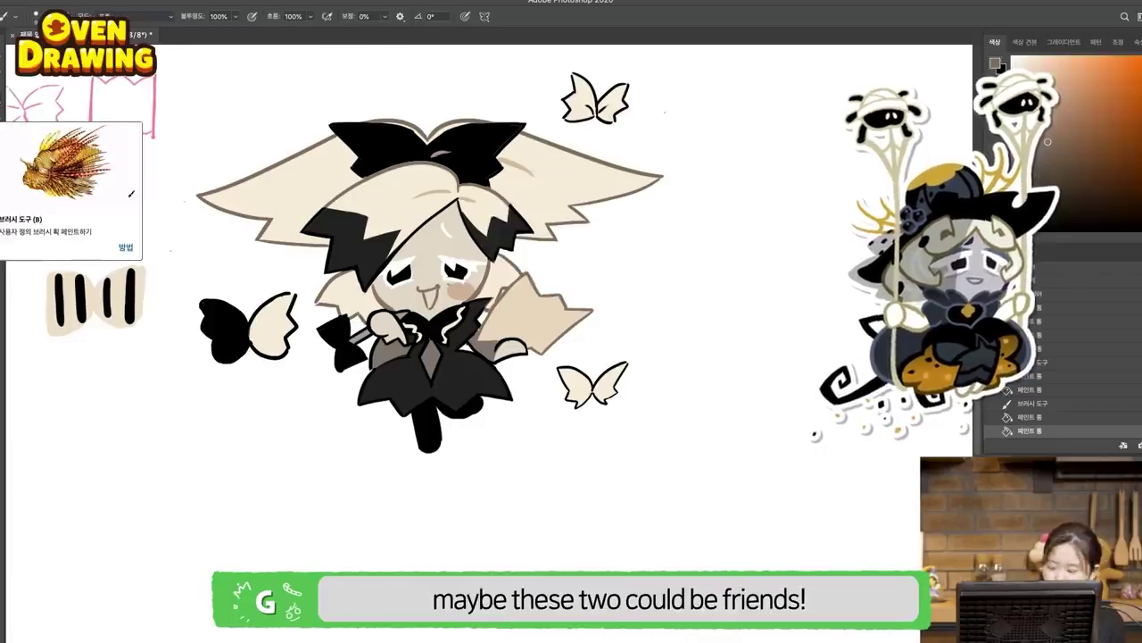
Step: Switch layers off and on to examine what each one holds in the farfalle drawing
left_click(995, 544)
key("ctrl+comma")
key("v")
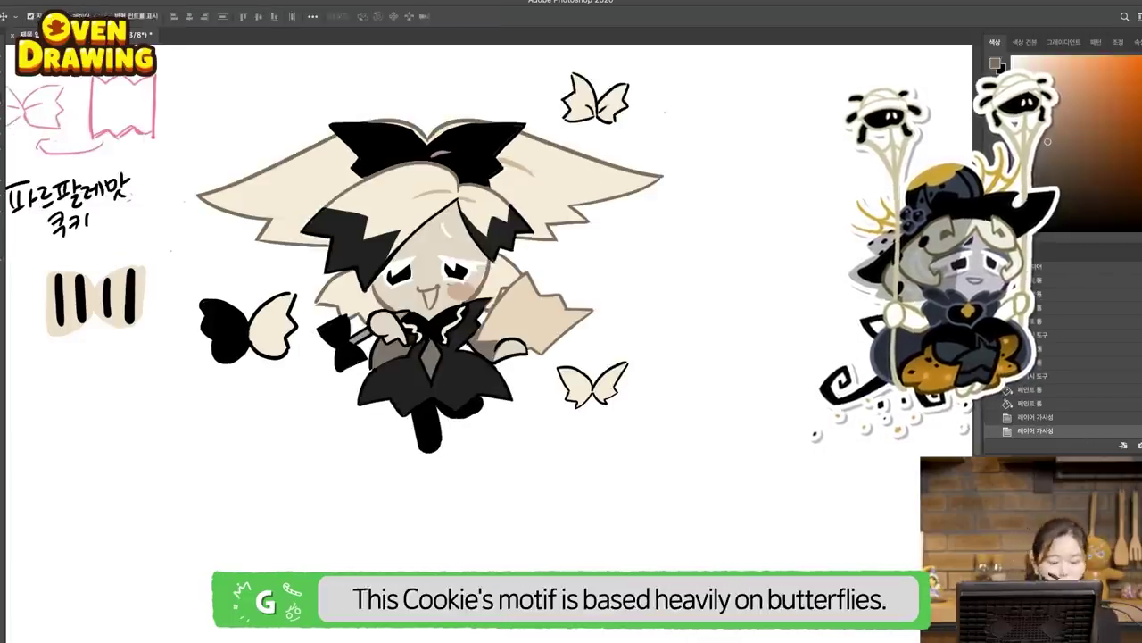
key("b")
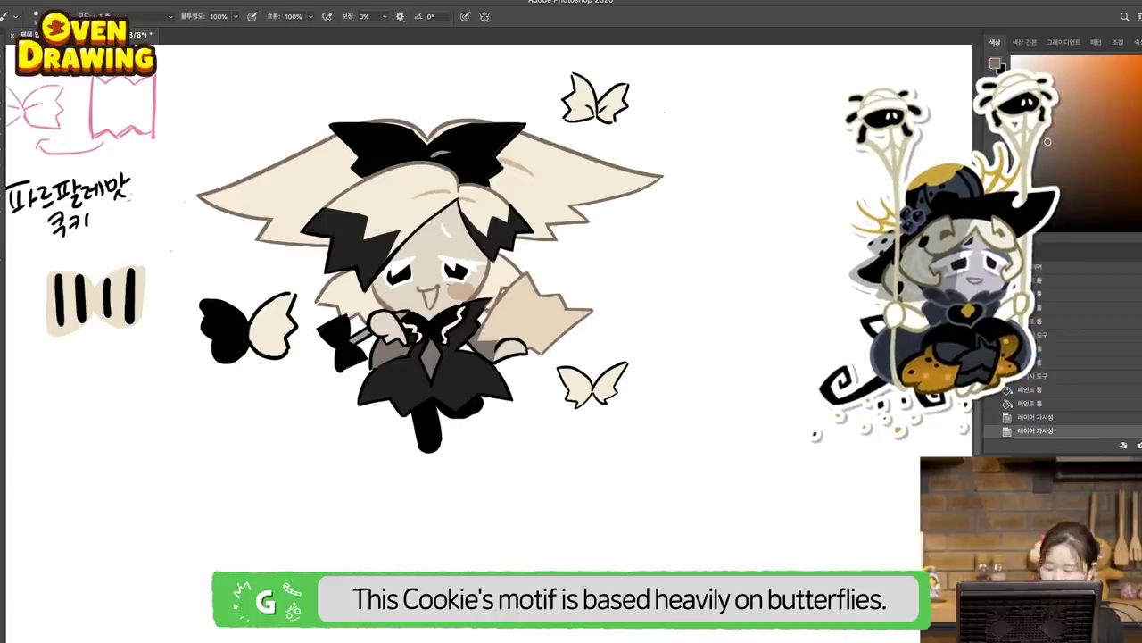
key("ctrl+comma")
key("ctrl+comma")
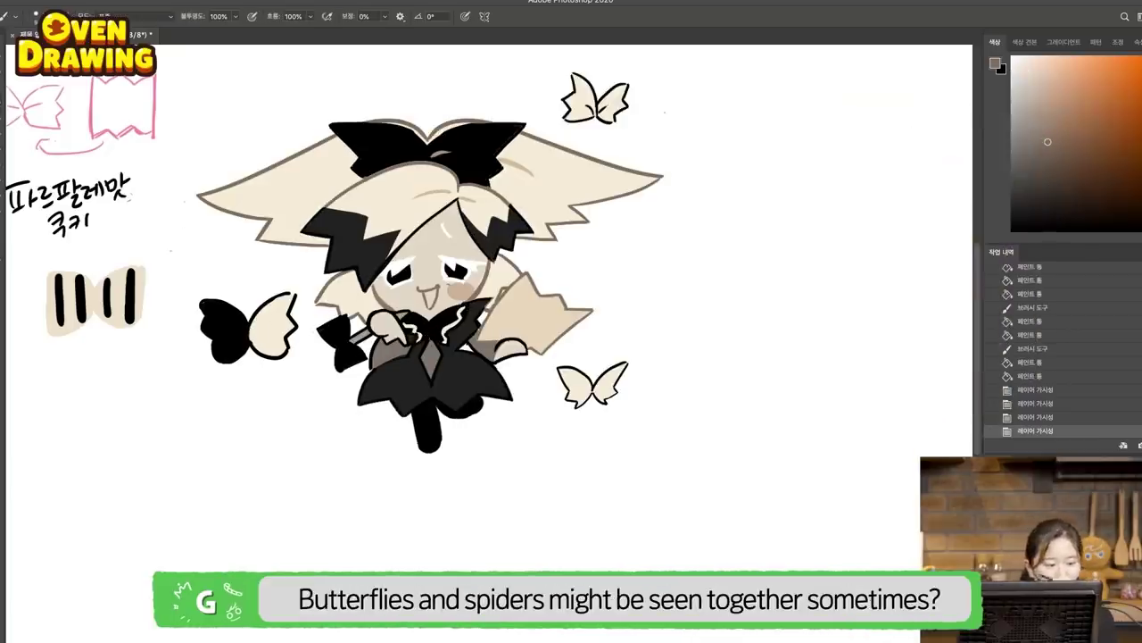
key("v")
key("ctrl+comma")
key("ctrl+comma")
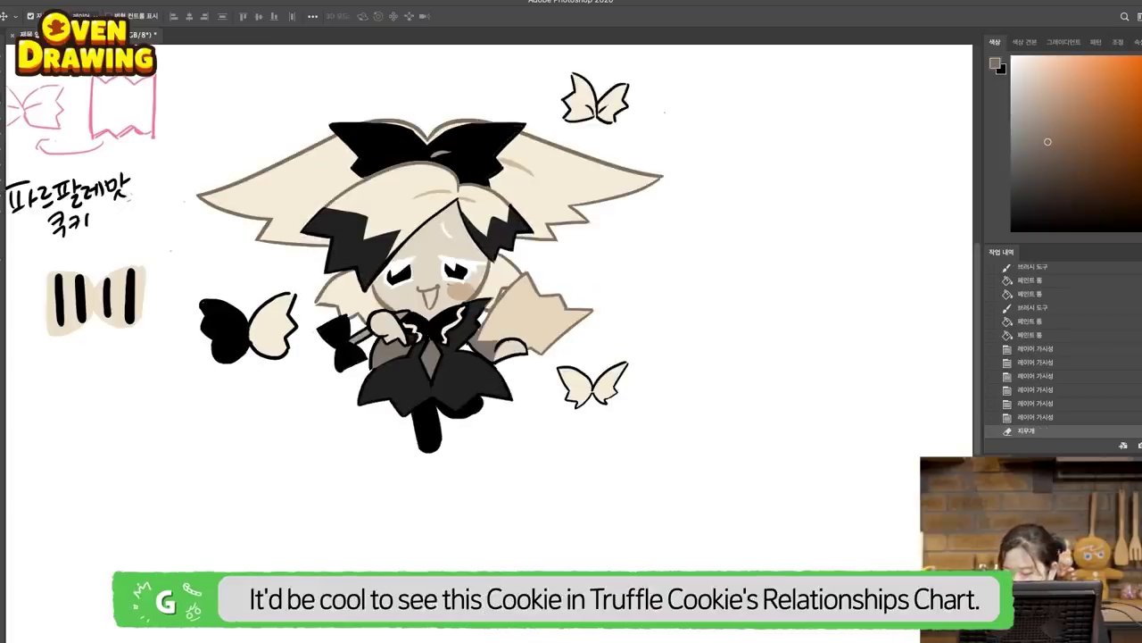
key("ctrl+comma")
key("ctrl+comma")
key("ctrl+comma")
key("ctrl+comma")
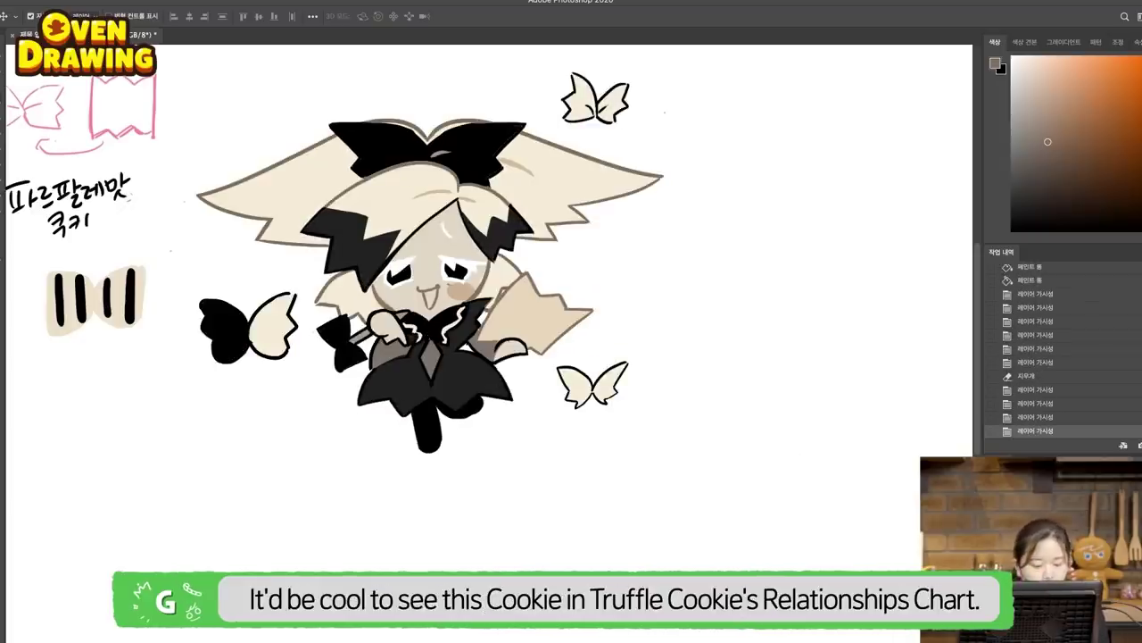
key("b")
key("ctrl+comma")
key("ctrl+comma")
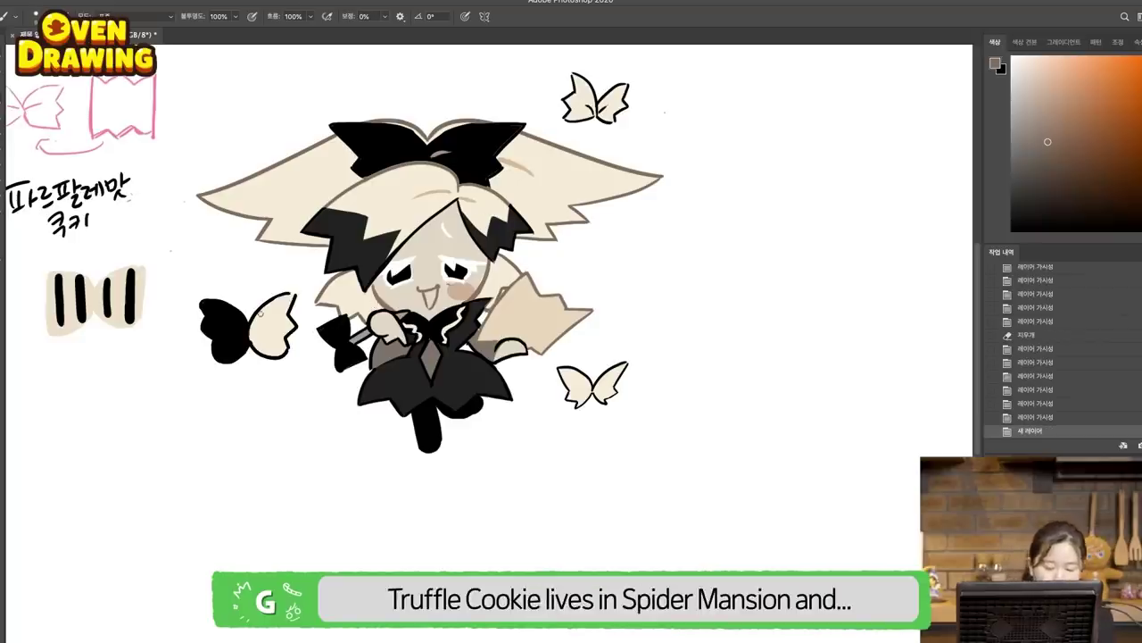
Step: Trace the upper edge of the larger butterfly's cream wing with a grey-brown line
key("super+z")
left_click_drag(251, 326, 307, 279)
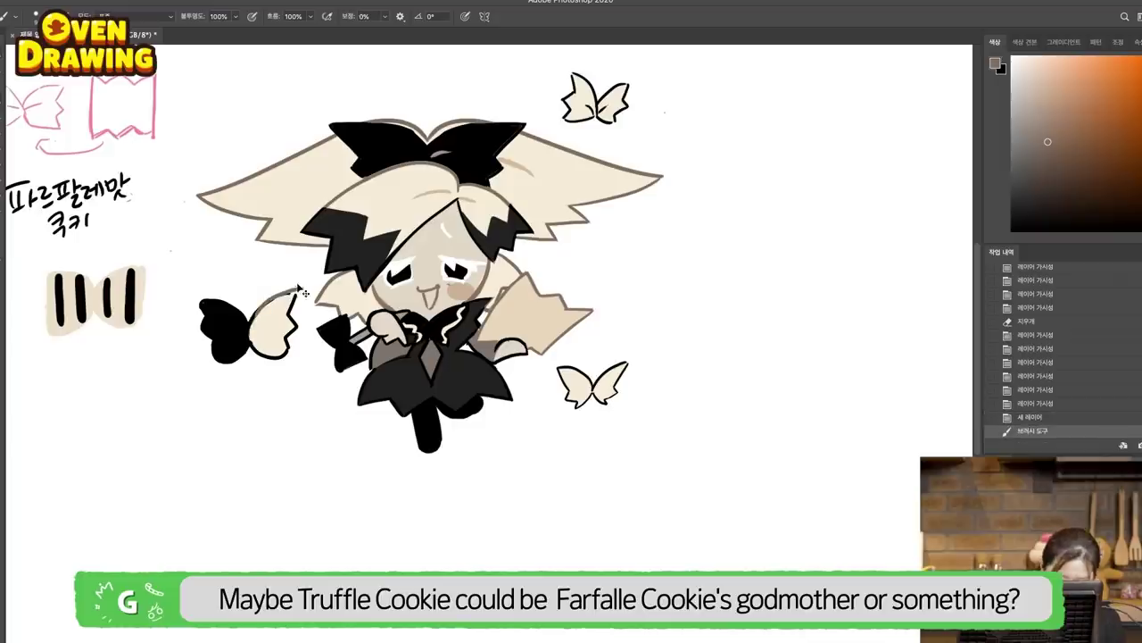
key("ctrl+z")
key("ctrl+shift+z")
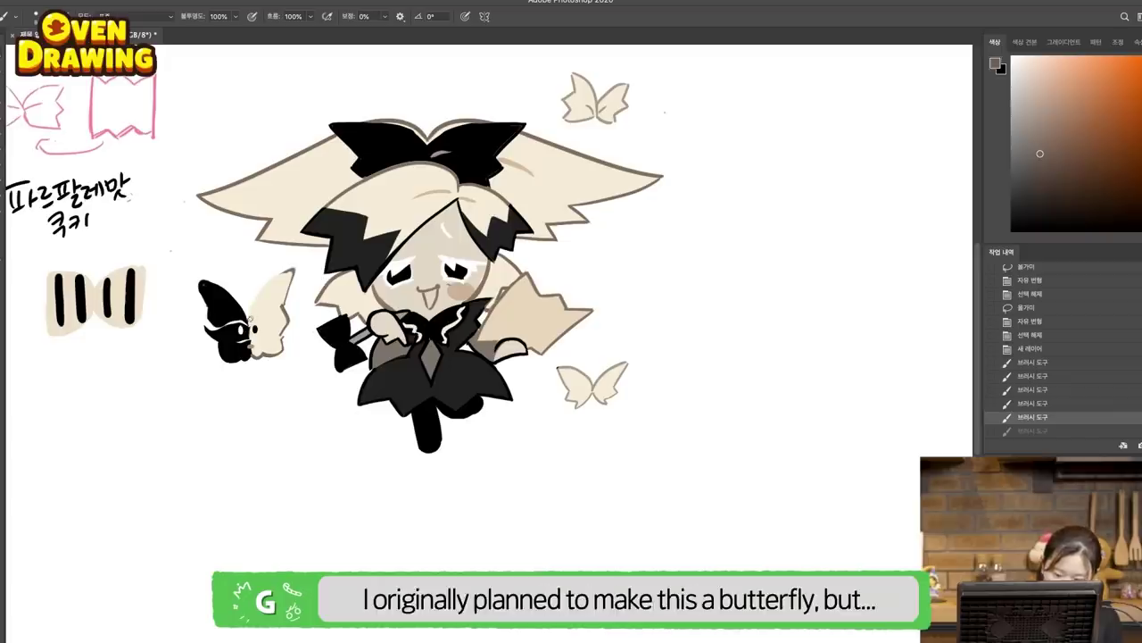
Step: Touch up the wing-shaped ears of the butterfly puppy pet in cream and black, sampling the colours from the ears
mouse_move(250, 315)
left_mouse_down()
mouse_move(294, 265)
mouse_move(248, 322)
left_mouse_up()
left_click(271, 309, "alt")
key("ctrl+z")
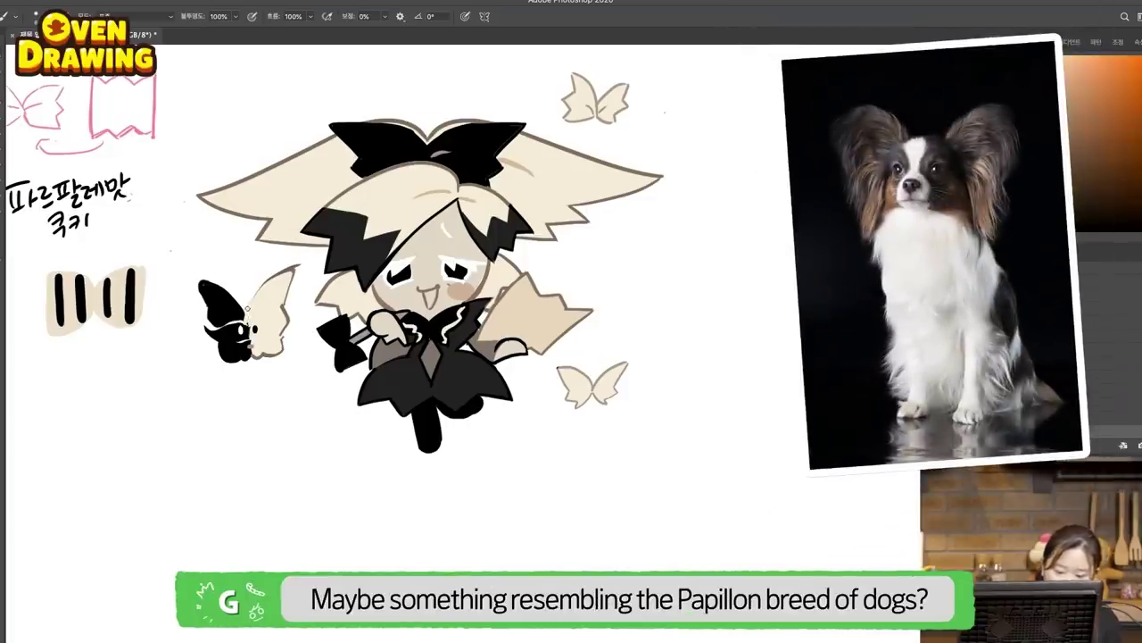
left_click(223, 308, "alt")
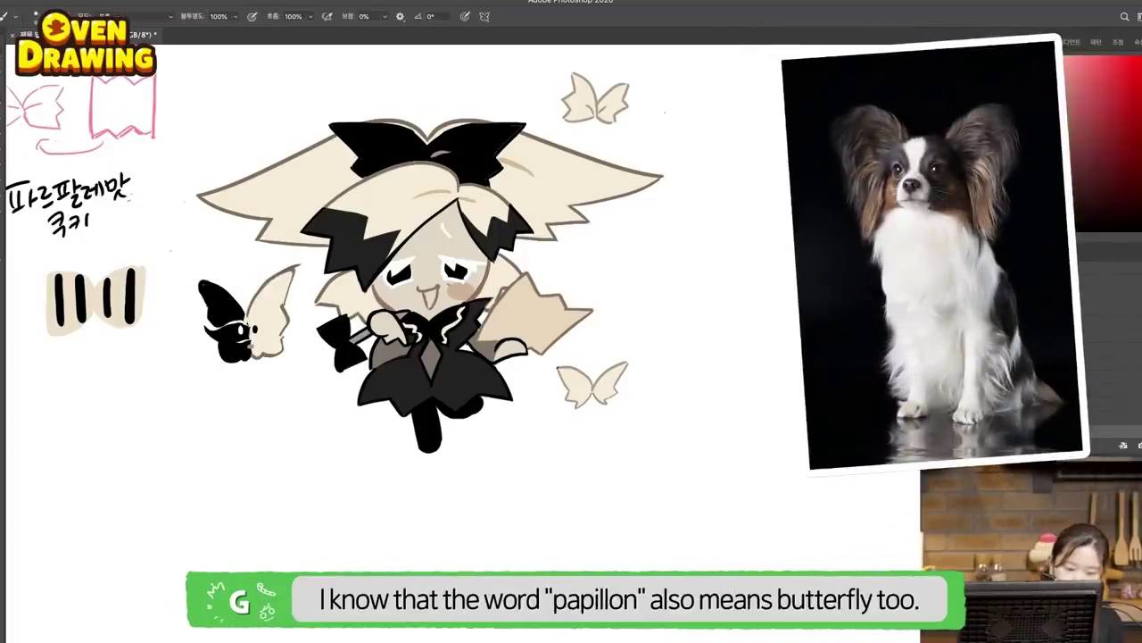
left_click_drag(195, 279, 234, 308)
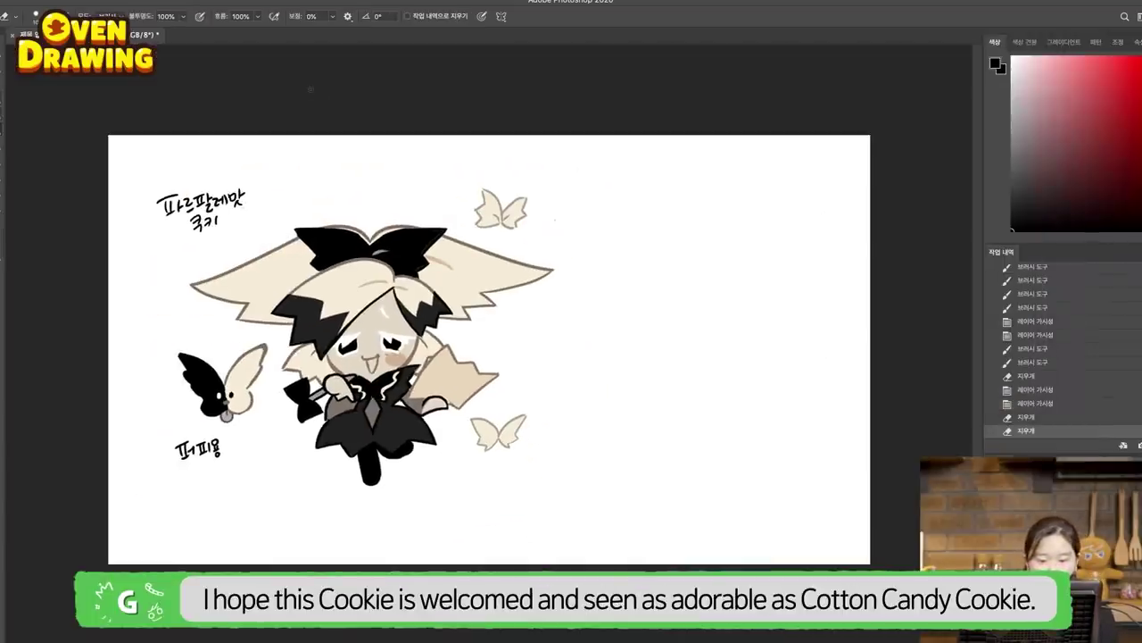
Step: Sample the beige skin colour from the farfalle Cookie's face for the brush
key("ctrl+plus")
key("ctrl+minus")
key("ctrl+plus")
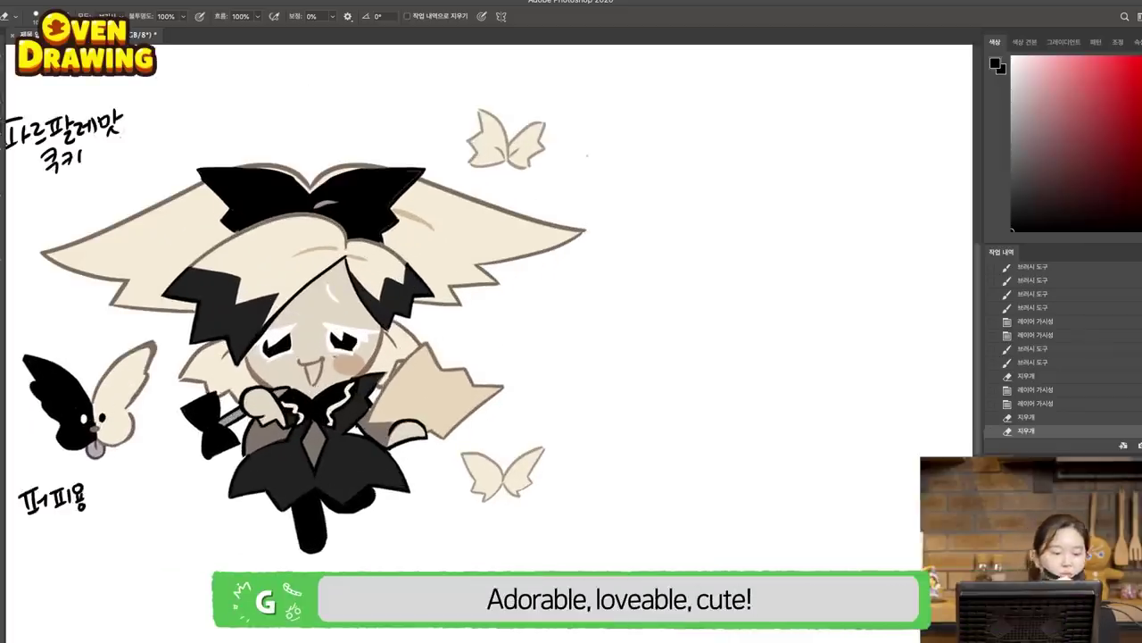
key("i")
left_click(308, 307)
key("b")
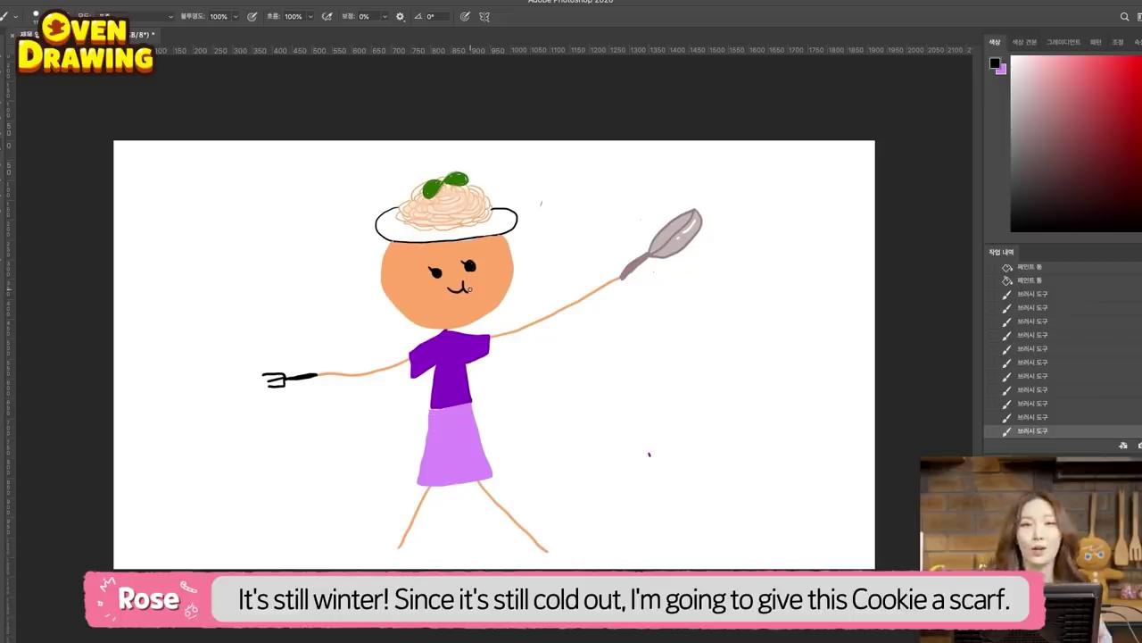
Step: Pick a deep red foreground colour for the spaghetti-hat figure's scarf
left_click(996, 64)
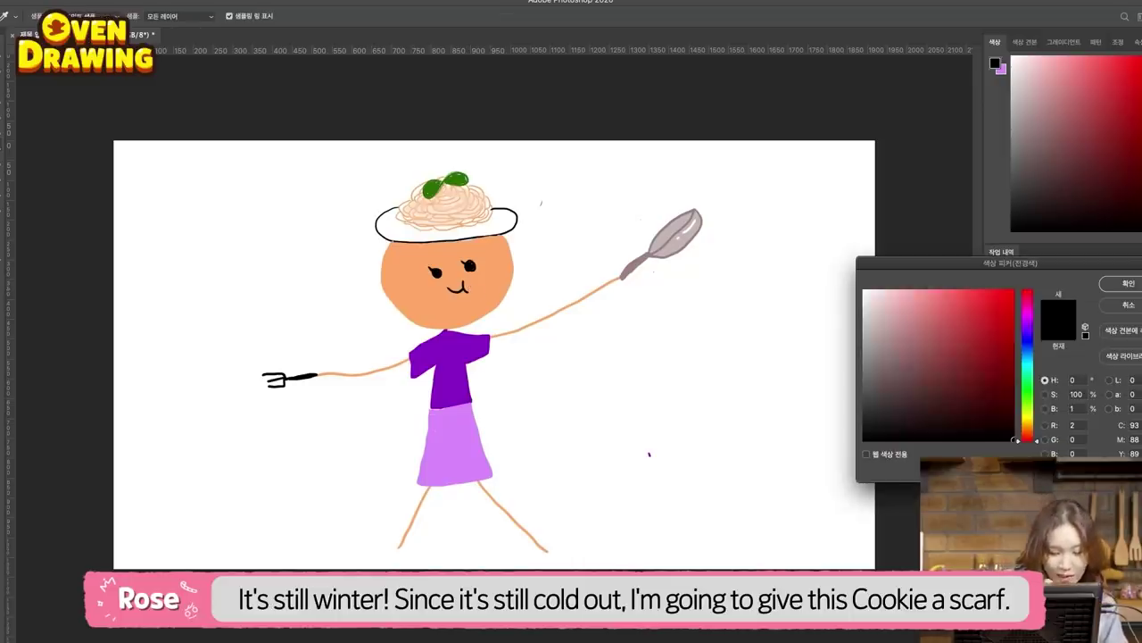
left_click(993, 330)
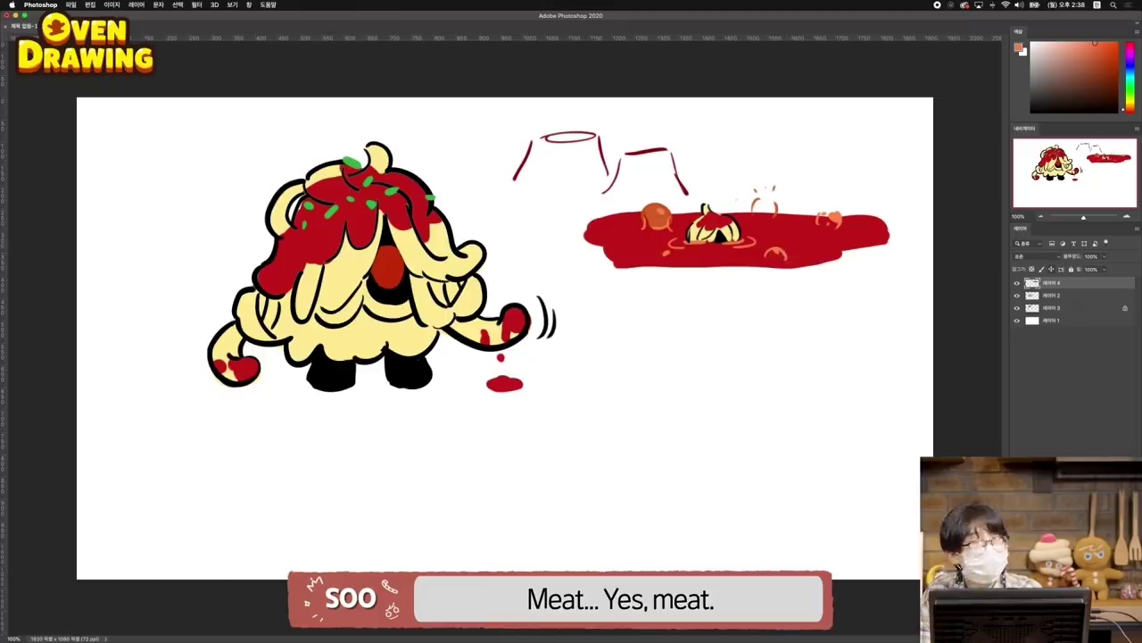
Step: Paint dark brown meat chunks and cream noodle strands in the red sauce pool
left_click(1118, 87)
key("super+z")
left_click_drag(779, 234, 801, 236)
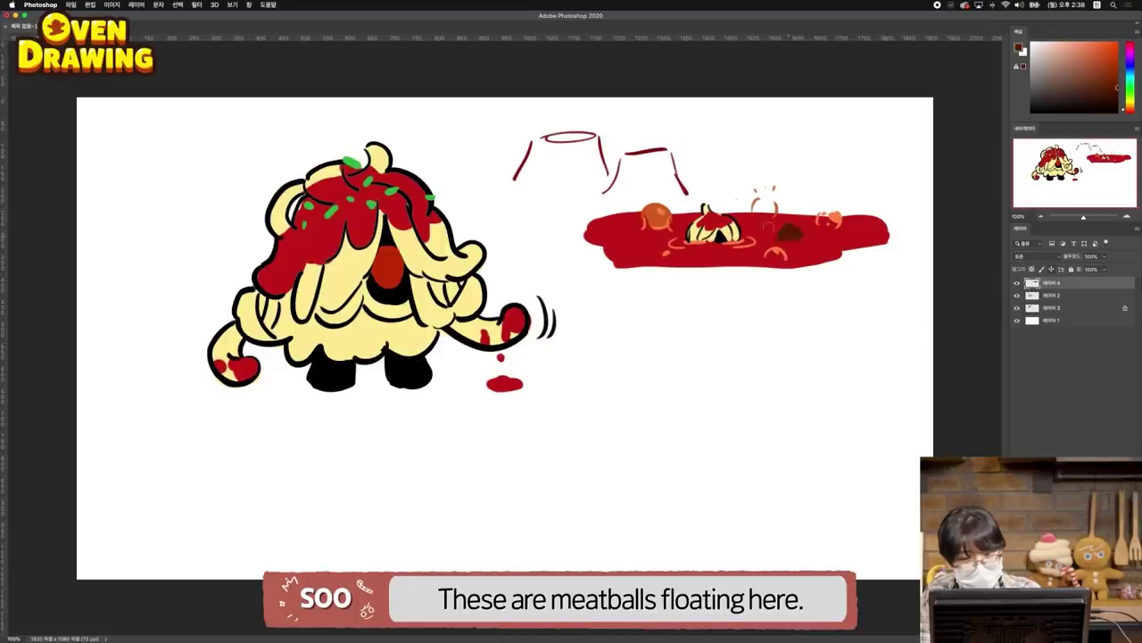
left_click_drag(612, 223, 626, 241)
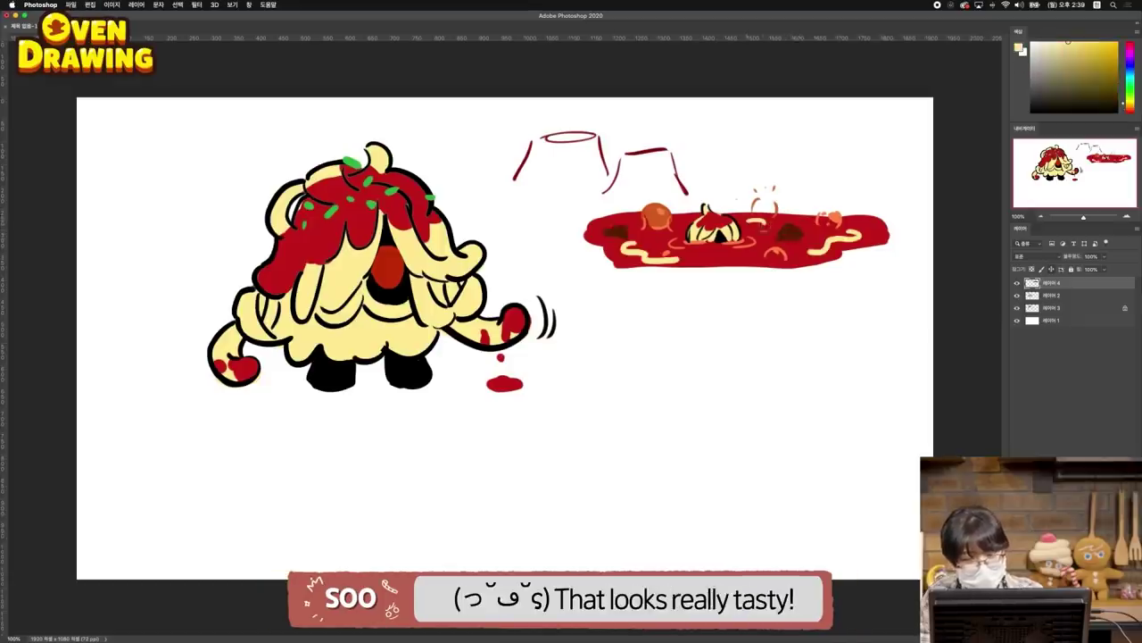
left_click_drag(759, 223, 780, 236)
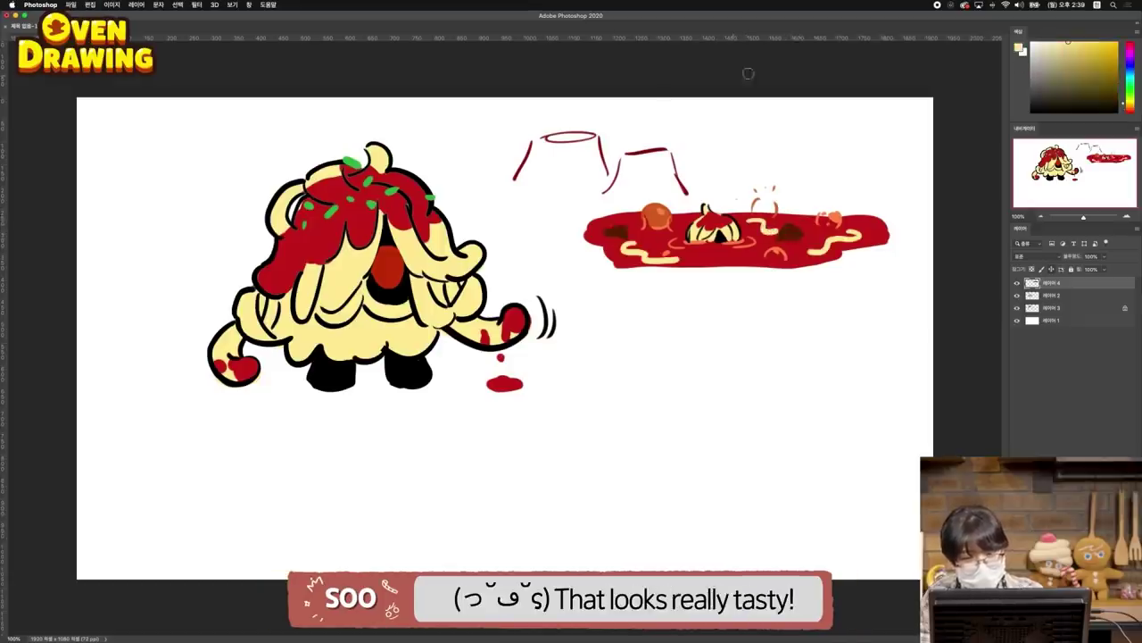
Step: Mix a brighter red from the sauce colour and paint rounded tomato pieces in the sauce pool
left_click(819, 230, "alt")
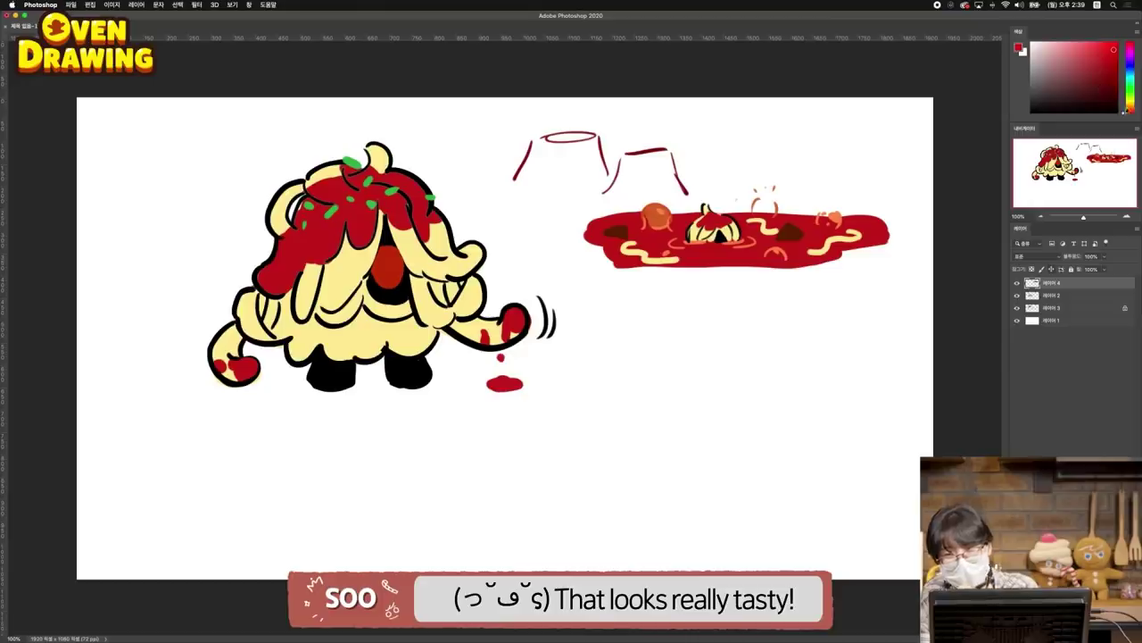
left_click(1130, 108)
left_click(1116, 46)
left_click(1127, 111)
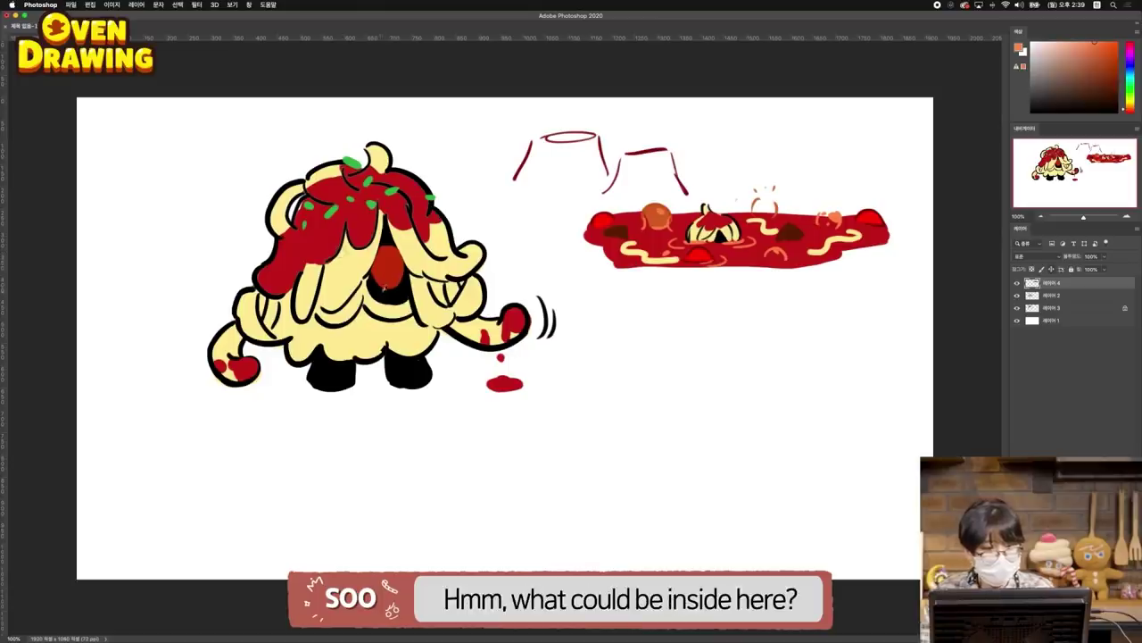
Step: Draw a dark brown arrow leading down from the right-hand meat chunk in the sauce pool
left_click(382, 292, "alt")
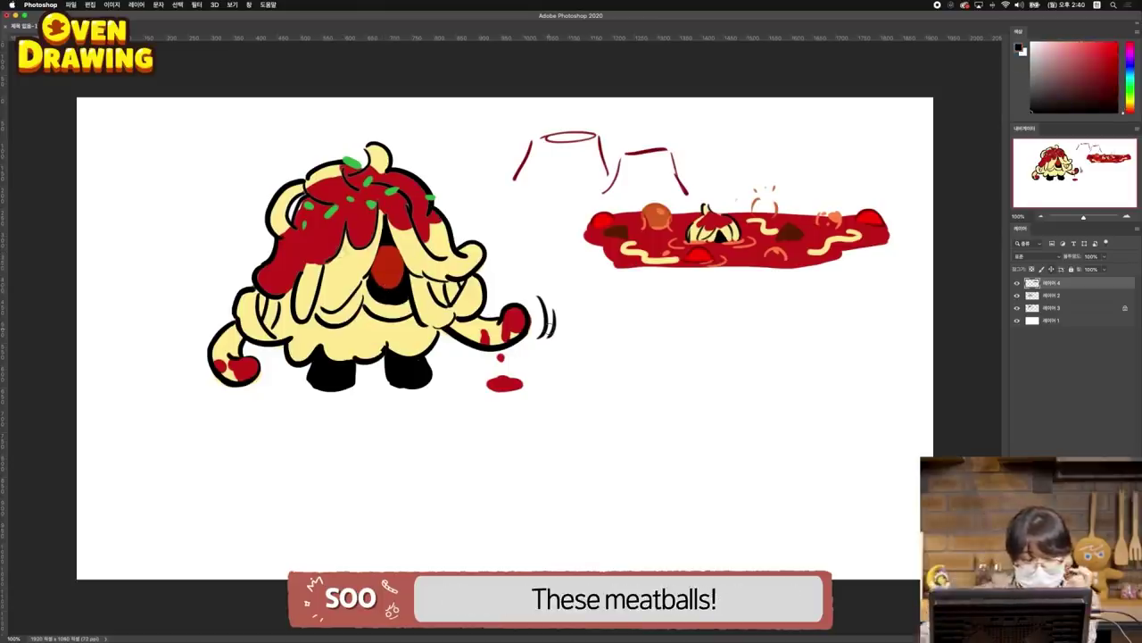
left_click(790, 232, "alt")
left_click_drag(796, 268, 782, 328)
left_click_drag(791, 227, 800, 239)
key("super+z")
Step: Draw a dashed black circle below the sauce pool and undo its last strokes
mouse_move(757, 483)
left_mouse_down()
mouse_move(707, 504)
mouse_move(635, 492)
left_mouse_up()
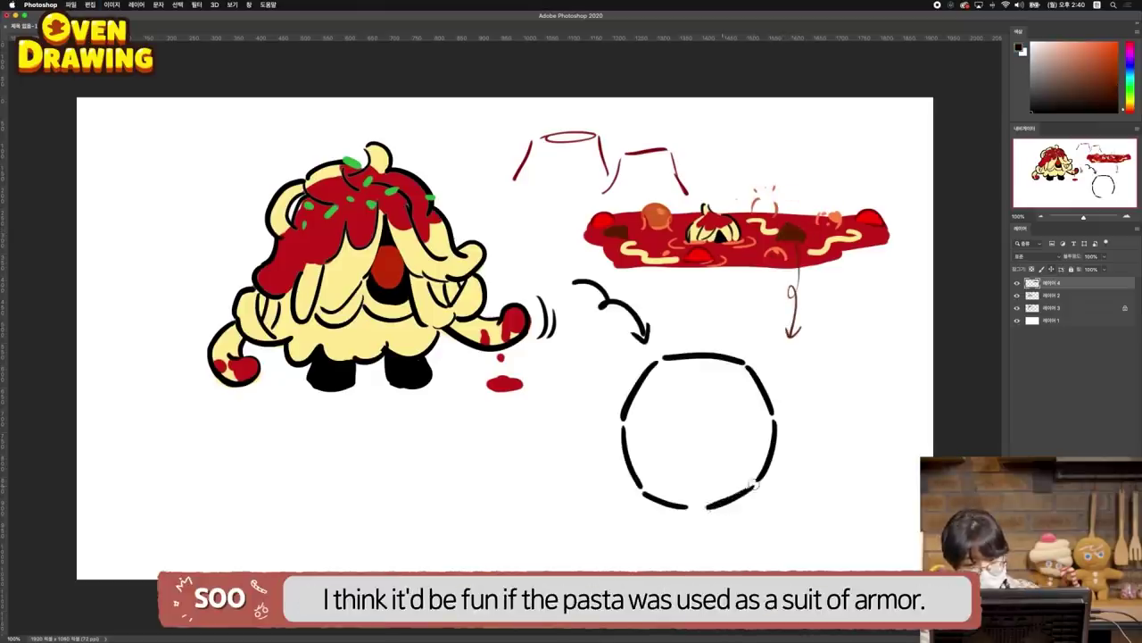
key("super+z")
key("super+z")
key("super+z")
key("super+z")
Step: Try to redraw the lower-left arc of the dashed black circle
mouse_move(701, 508)
left_mouse_down()
mouse_move(616, 477)
mouse_move(653, 513)
mouse_move(682, 519)
mouse_move(616, 486)
left_mouse_up()
key("super+z")
key("e")
key("b")
left_click_drag(701, 506, 642, 490)
key("super+z")
mouse_move(700, 507)
left_mouse_down()
mouse_move(637, 462)
mouse_move(648, 494)
left_mouse_up()
key("super+z")
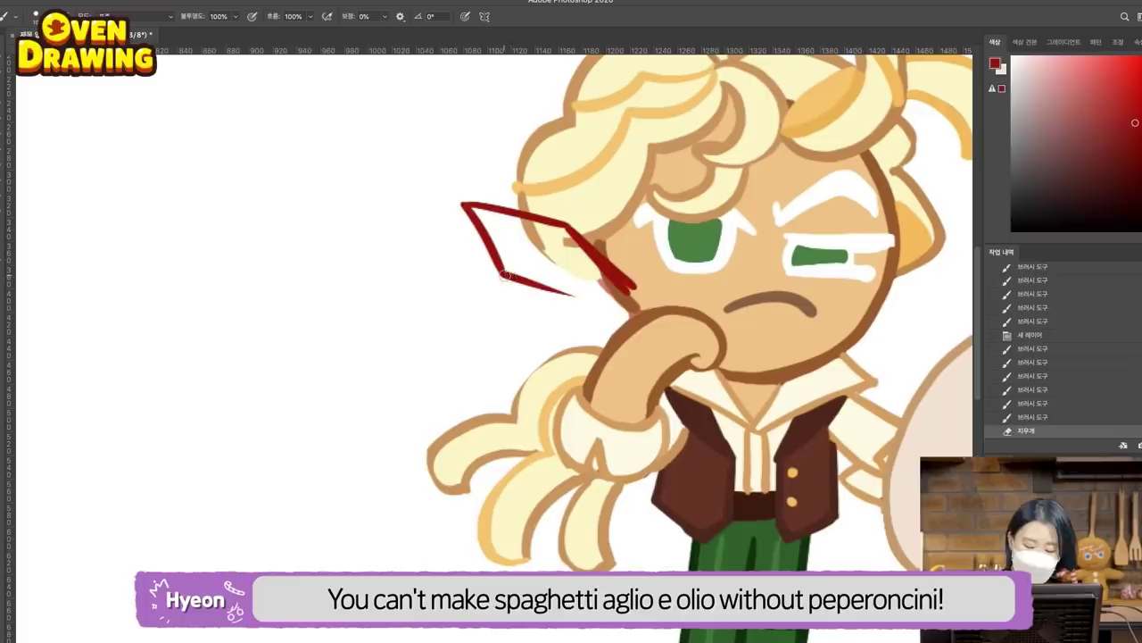
Step: Outline the dark red pepper quill beside the pasta gentleman's cheek, erase its overlapping lower edge, and begin colouring inside it
left_click_drag(501, 275, 633, 309)
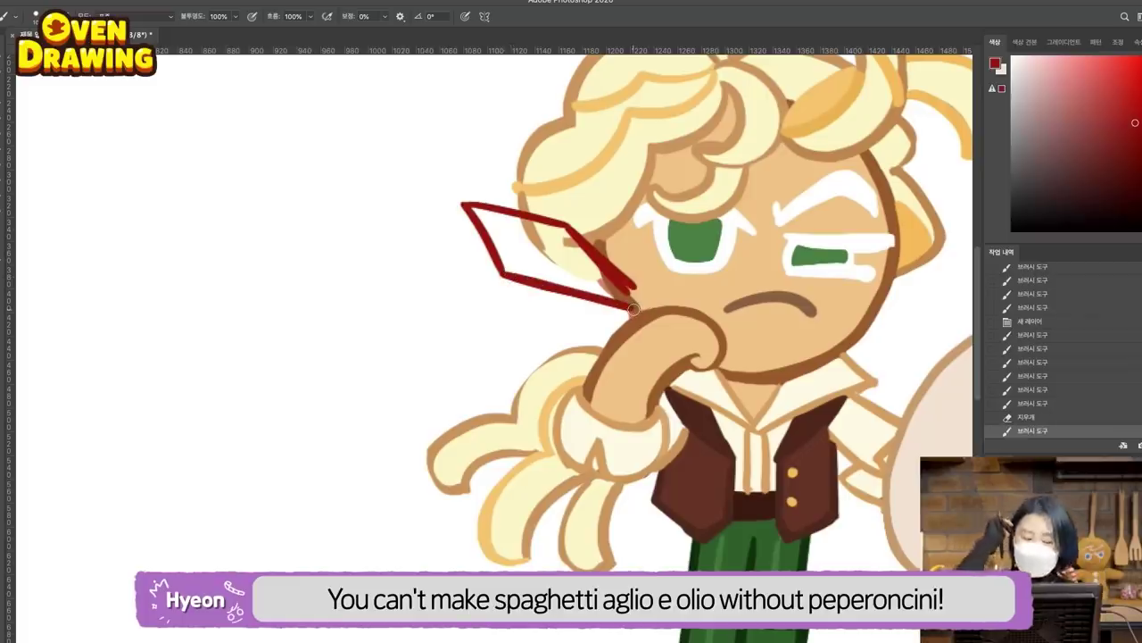
scroll(572, 313, "right", 3)
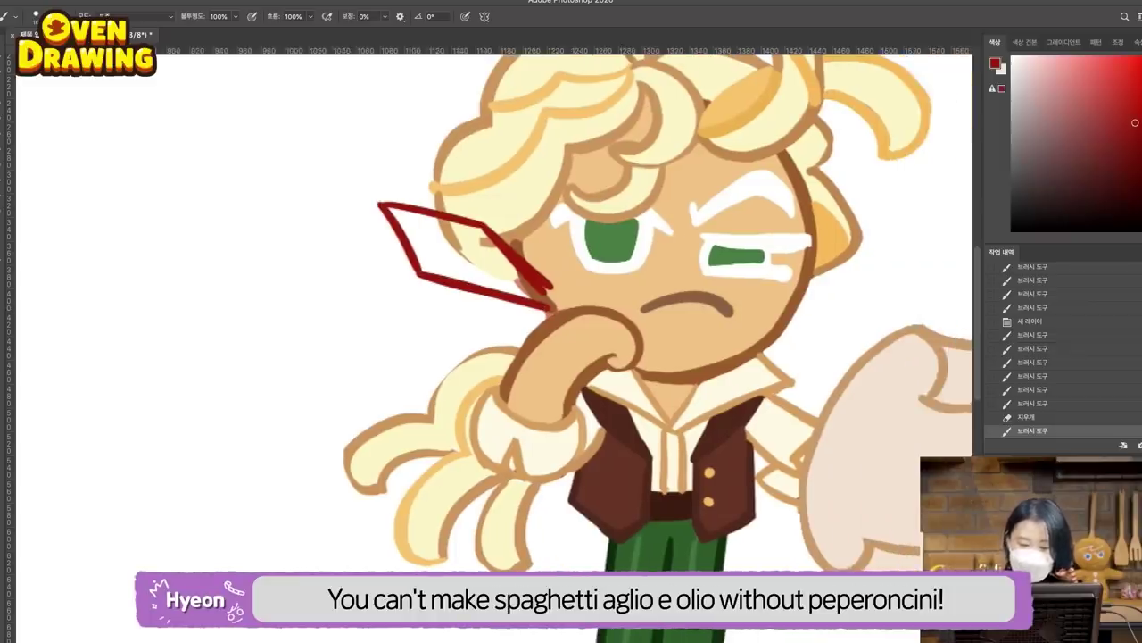
left_click_drag(487, 229, 546, 286)
key("e")
mouse_move(550, 289)
left_mouse_down()
mouse_move(554, 302)
mouse_move(562, 287)
mouse_move(534, 289)
mouse_move(536, 301)
left_mouse_up()
key("b")
mouse_move(391, 211)
left_mouse_down()
mouse_move(483, 232)
mouse_move(427, 262)
mouse_move(462, 274)
left_mouse_up()
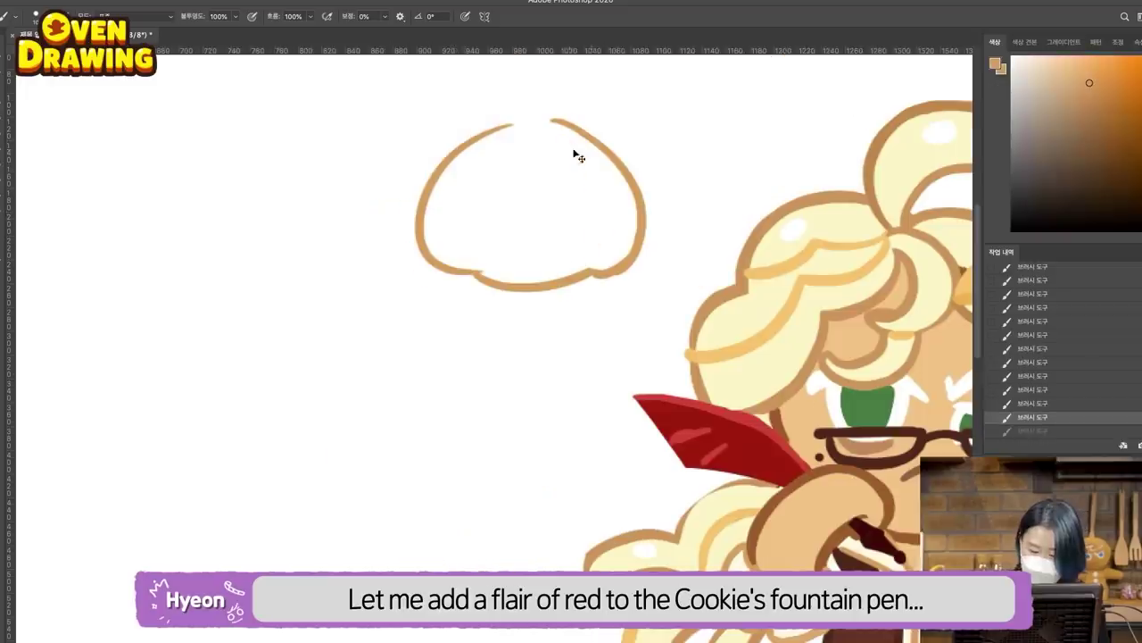
Step: Draw the garlic pet's inner contour and sample its light brown outline colour
left_click_drag(555, 136, 586, 263)
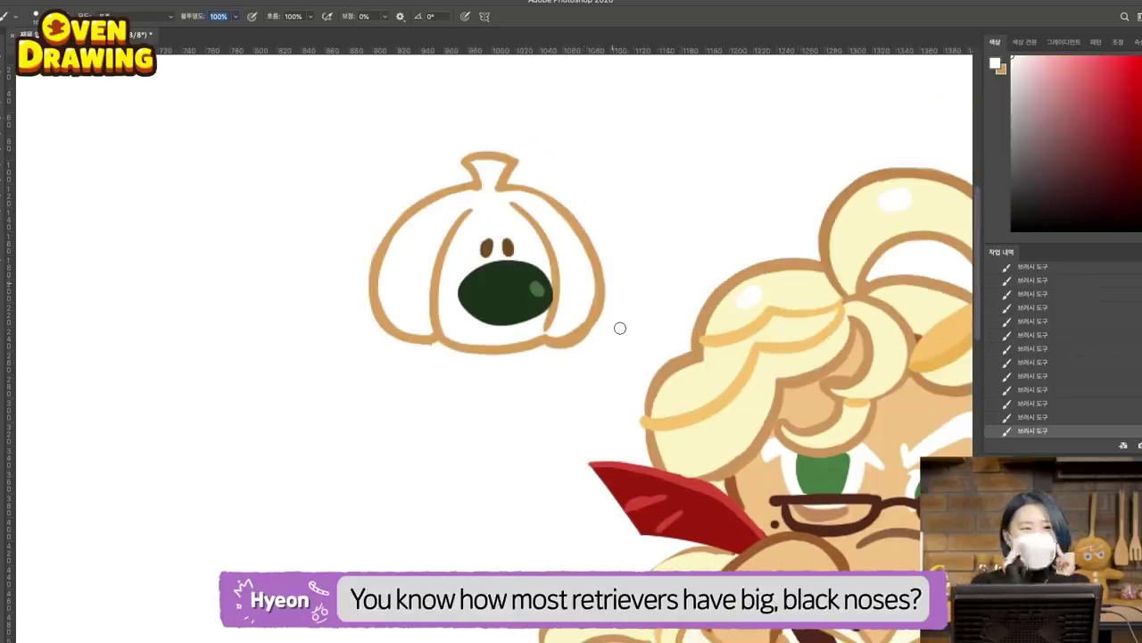
left_click(463, 190, "alt")
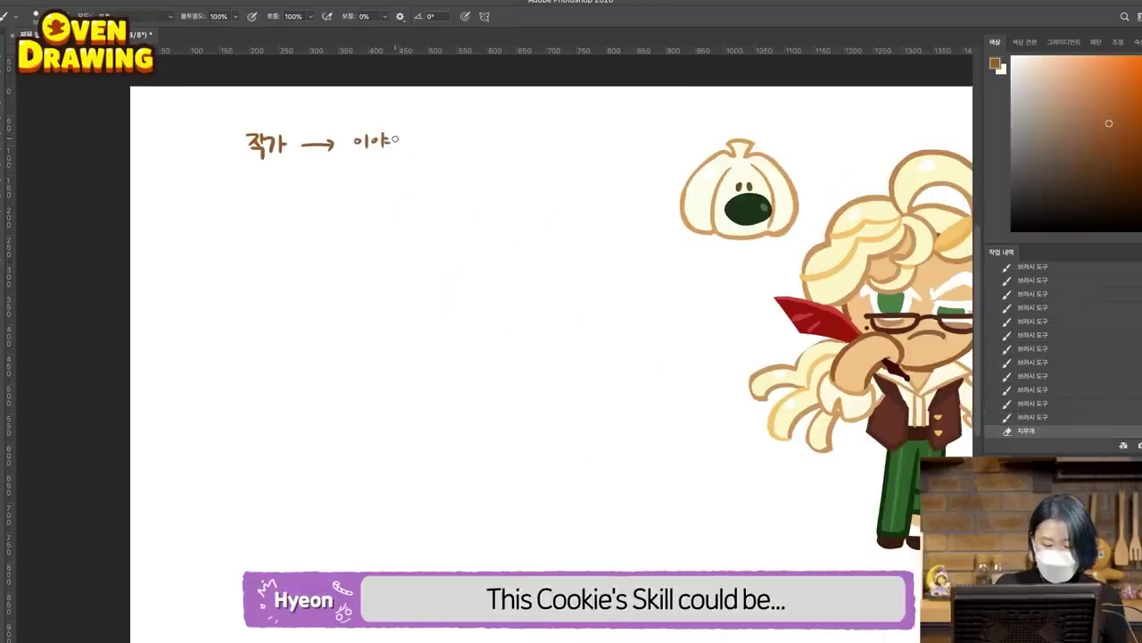
Step: Finish handwriting the brown skill note "작가 → 이야기" on the blank area beside the garlic pet
left_click_drag(396, 137, 402, 149)
left_click_drag(407, 135, 407, 149)
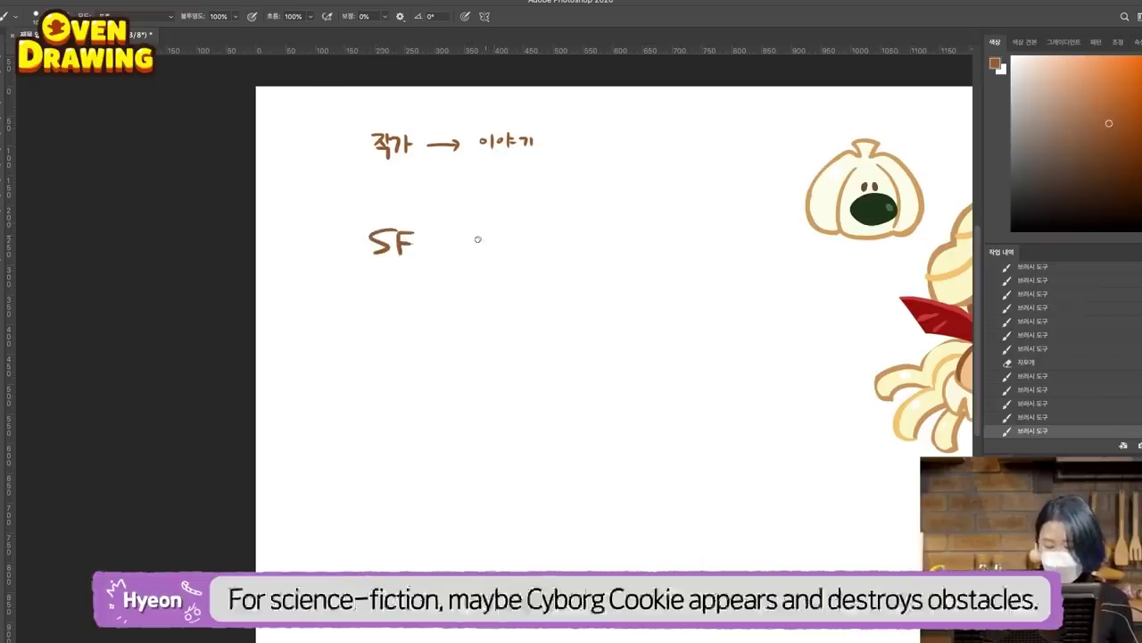
Step: Sketch the "SF" skill scene with a flying Cookie above the ground line and obstacles beneath it, undoing the last stroke
scroll(476, 239, "up", 3)
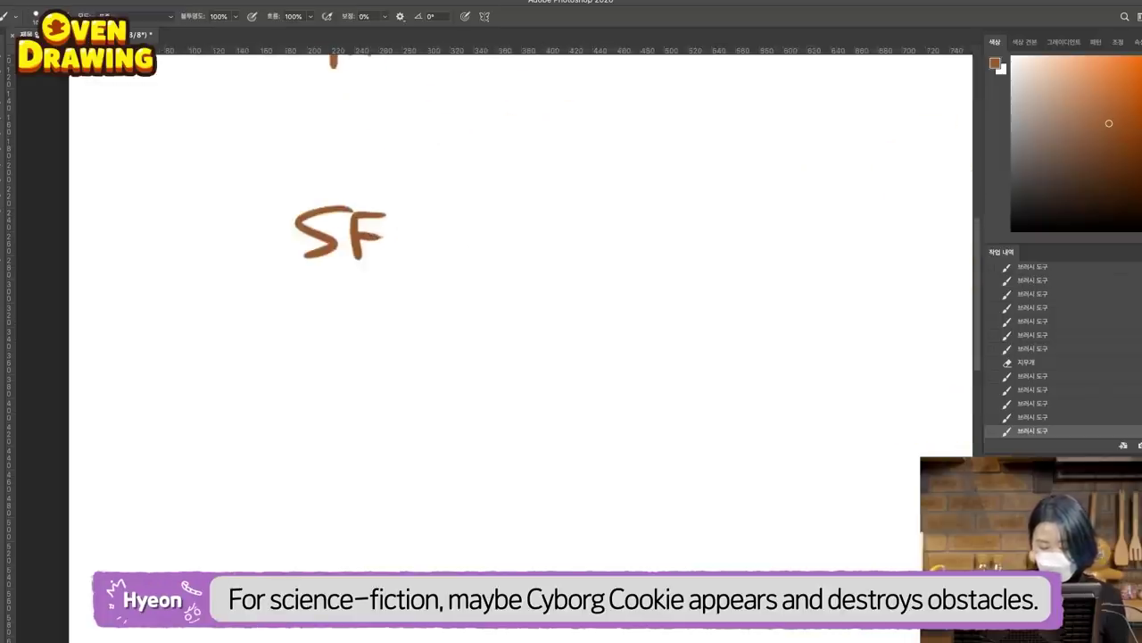
scroll(532, 346, "right", 2)
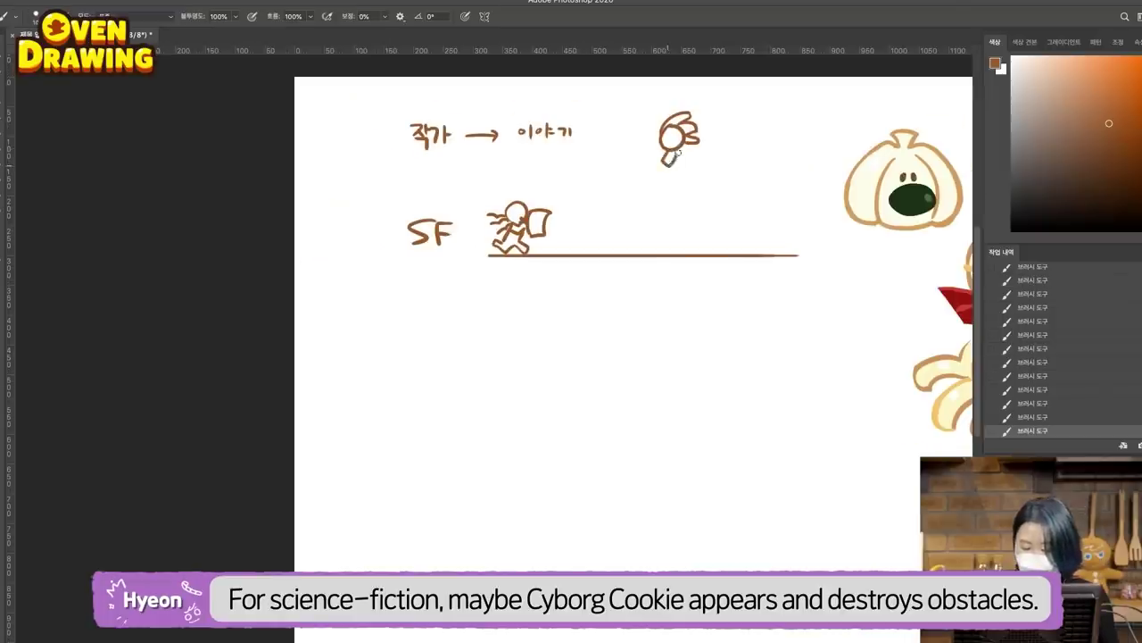
mouse_move(662, 147)
left_mouse_down()
mouse_move(678, 171)
mouse_move(696, 143)
mouse_move(717, 160)
left_mouse_up()
mouse_move(621, 253)
left_mouse_down()
mouse_move(638, 213)
mouse_move(652, 253)
mouse_move(622, 223)
mouse_move(653, 214)
left_mouse_up()
key("ctrl+z")
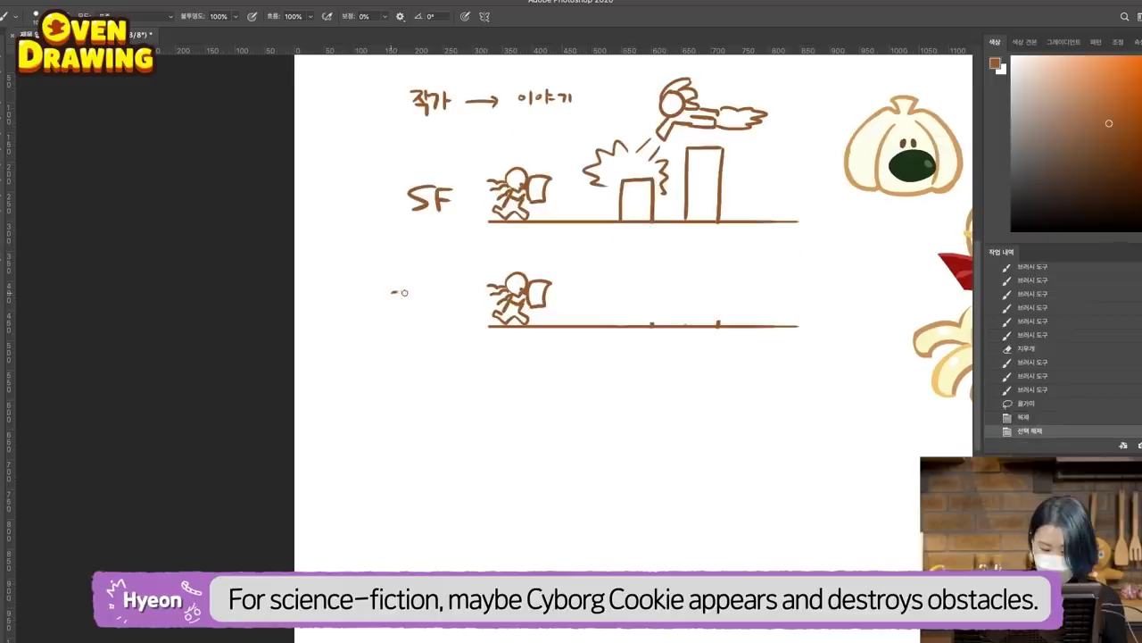
Step: Label the second skill row "로맨스" and shade the top-hatted Cookie in the couple sketched on it
left_click_drag(391, 296, 399, 305)
left_click_drag(389, 312, 419, 309)
left_click_drag(423, 295, 425, 308)
left_click_drag(432, 301, 439, 307)
left_click_drag(425, 314, 440, 313)
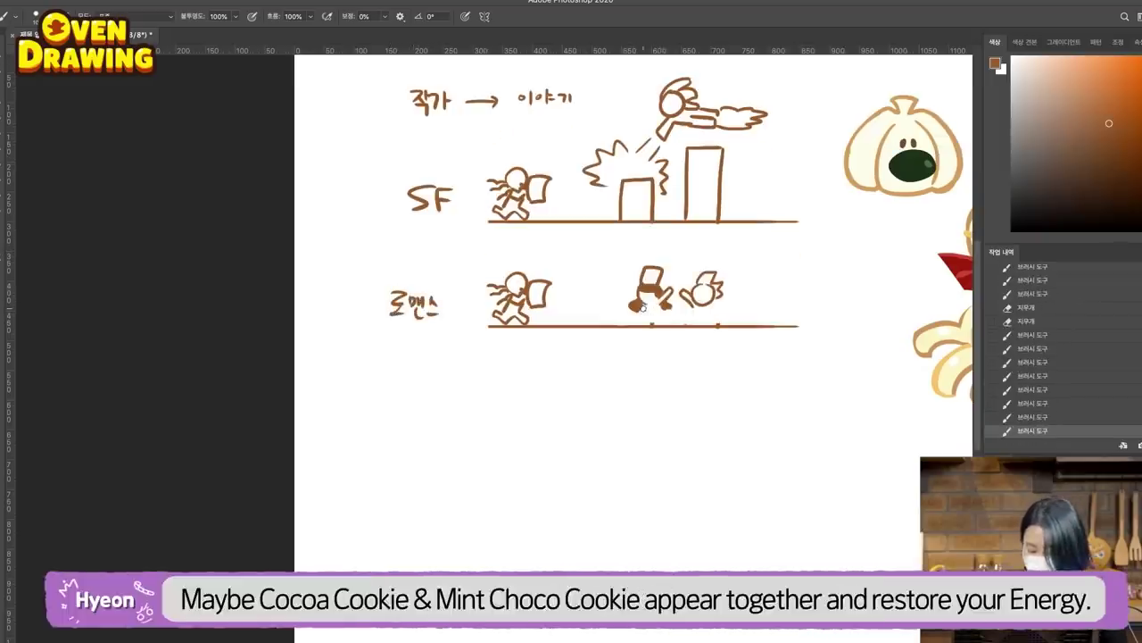
left_click_drag(643, 306, 639, 309)
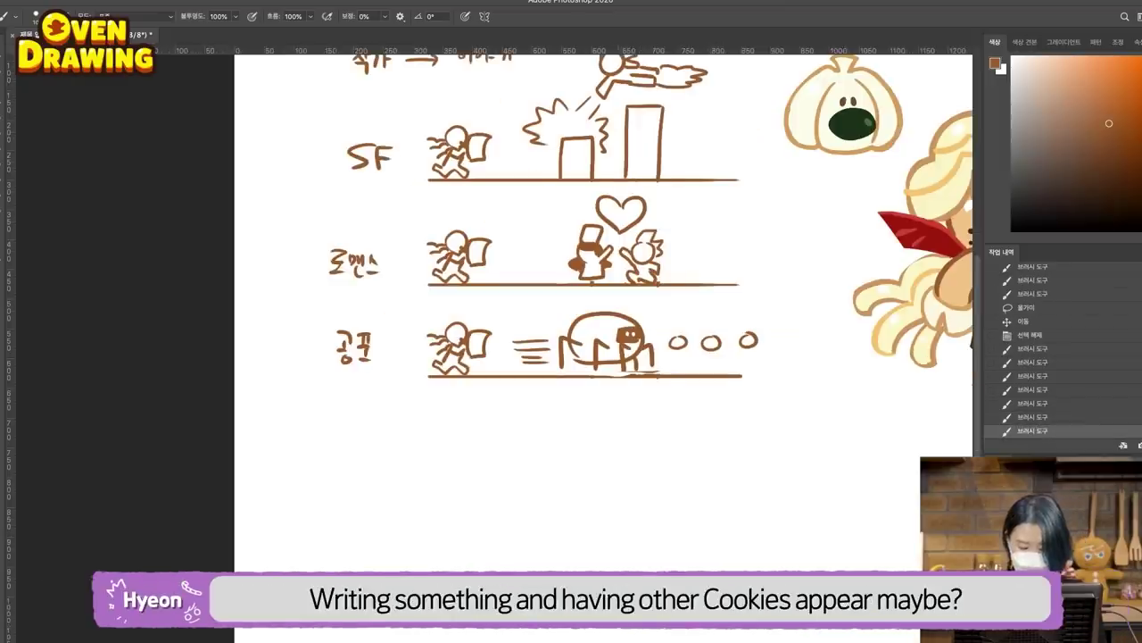
scroll(536, 313, "right", 5)
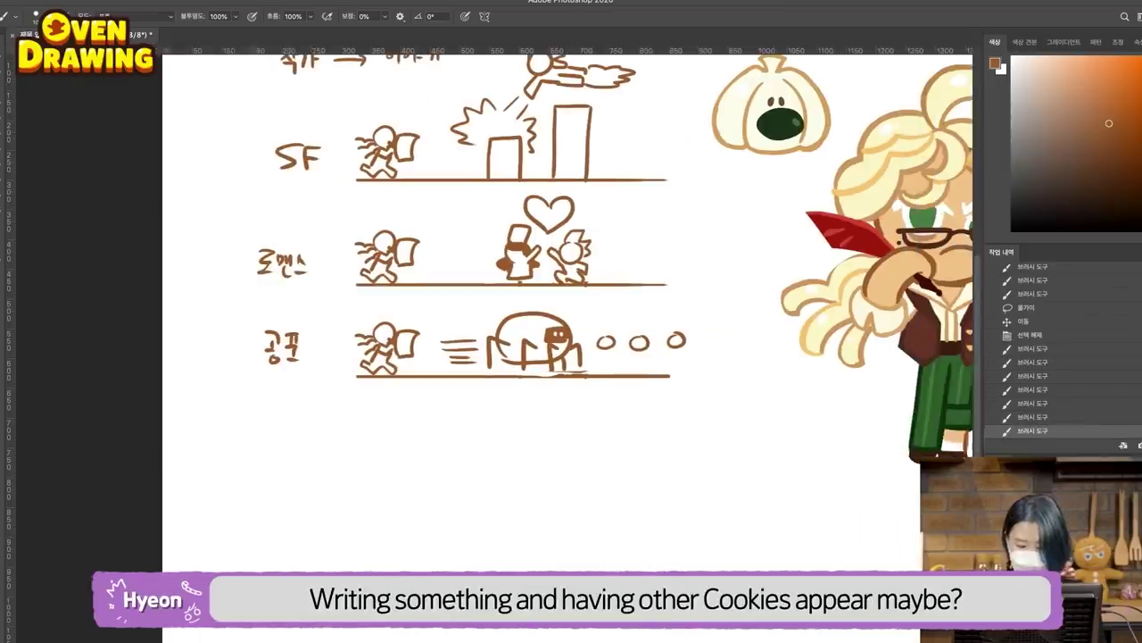
key("z")
left_click(337, 463, "alt")
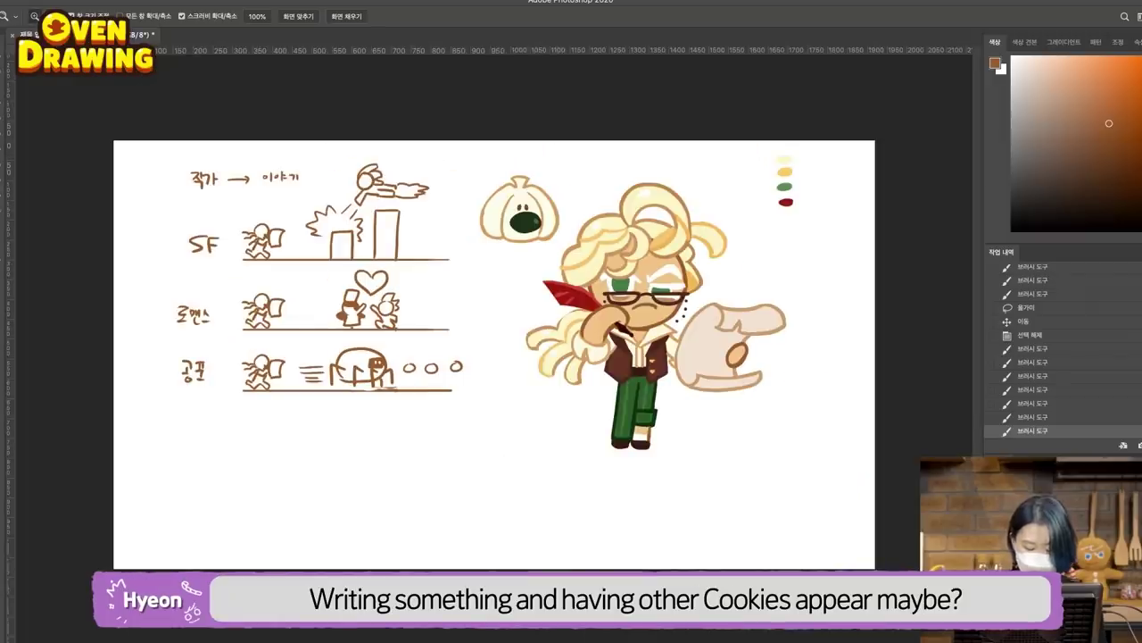
left_click(204, 420)
scroll(491, 339, "left", 5)
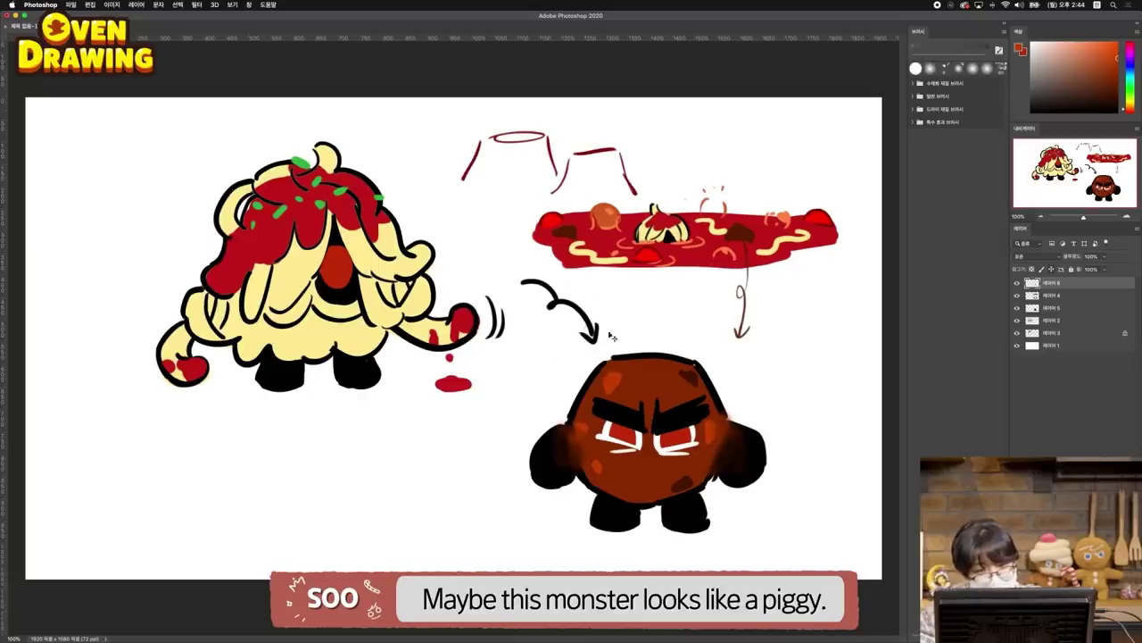
Step: Draw a pointed ear on the brown meatball monster's head and undo the last stroke
left_click_drag(573, 392, 596, 348)
key("ctrl+z")
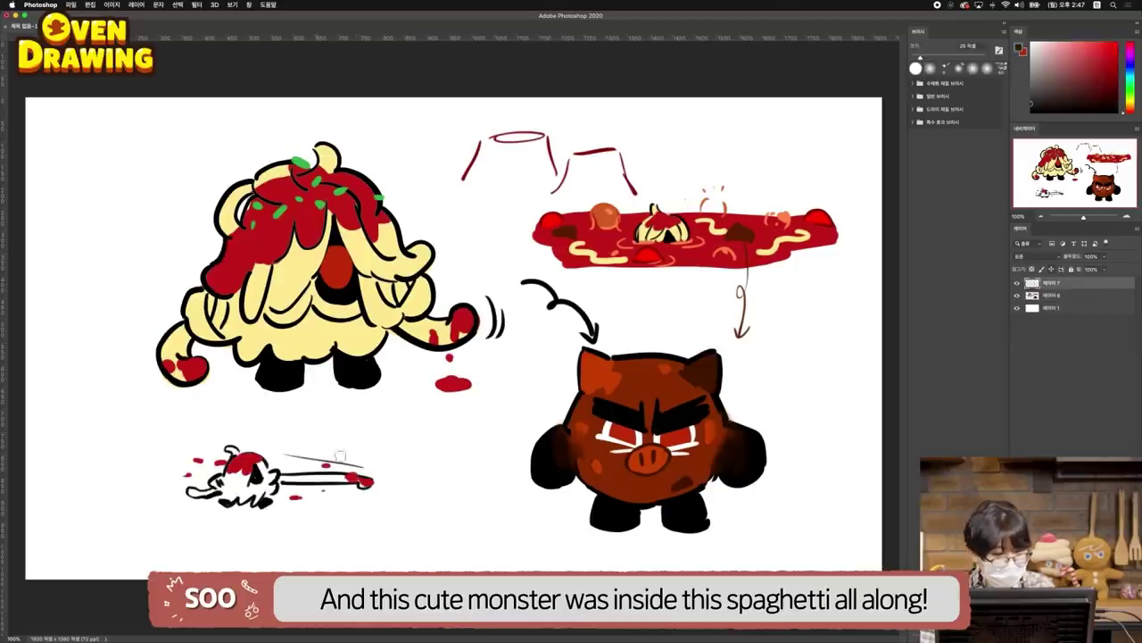
Step: Draw speed lines along the small spaghetti monster's stretched arm and sketch the obstacle in front of it, undoing the last two strokes
left_click_drag(291, 460, 373, 462)
mouse_move(318, 496)
left_mouse_down()
mouse_move(368, 499)
mouse_move(370, 487)
left_mouse_up()
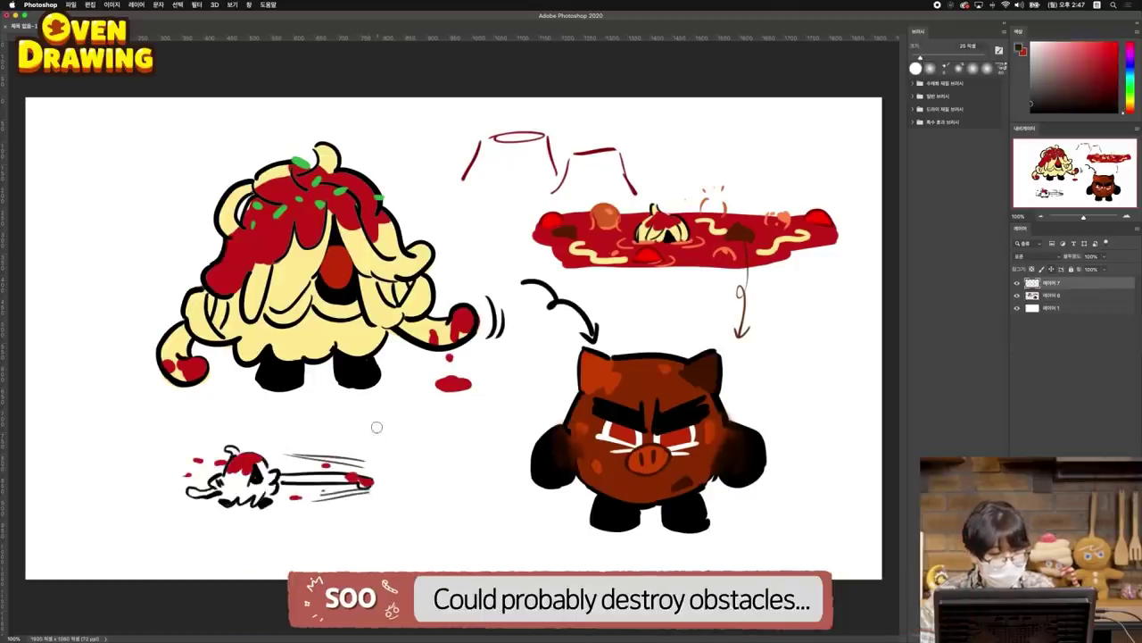
mouse_move(388, 423)
left_mouse_down()
mouse_move(387, 492)
mouse_move(391, 423)
mouse_move(426, 427)
mouse_move(423, 492)
mouse_move(391, 494)
left_mouse_up()
mouse_move(426, 455)
left_mouse_down()
mouse_move(403, 482)
mouse_move(387, 477)
mouse_move(429, 464)
left_mouse_up()
key("super+z")
key("super+z")
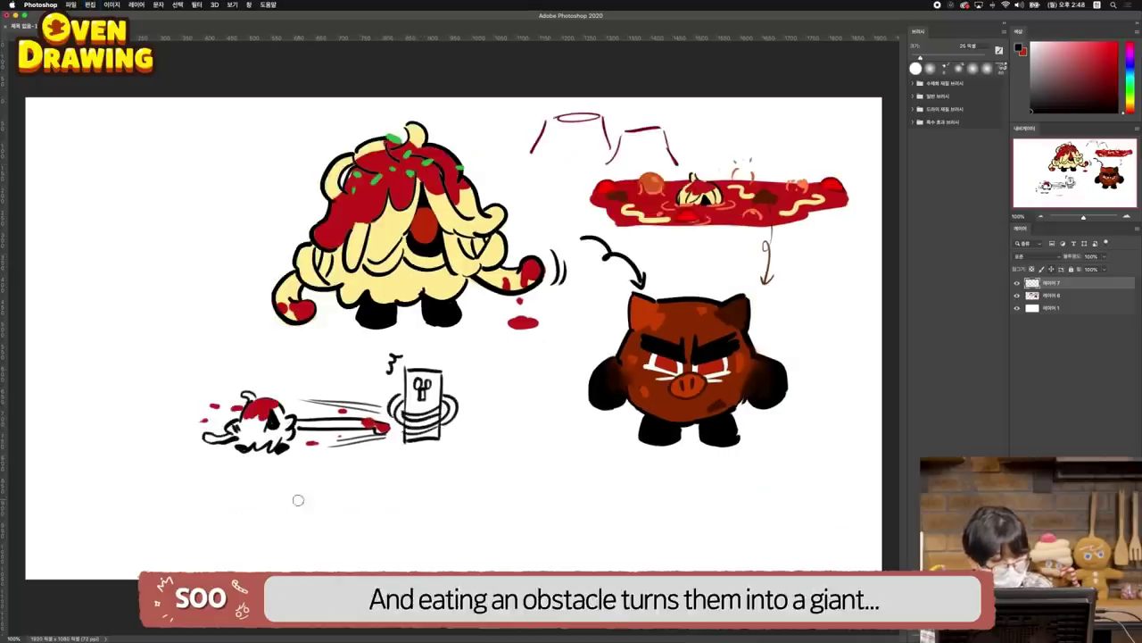
Step: Sketch a second small spaghetti monster below the stretched-arm scene, undoing its last five strokes
mouse_move(282, 506)
left_mouse_down()
mouse_move(336, 507)
mouse_move(335, 497)
mouse_move(301, 488)
mouse_move(339, 514)
mouse_move(347, 500)
mouse_move(336, 520)
left_mouse_up()
key("super+z")
key("super+z")
key("super+z")
key("super+z")
key("super+z")
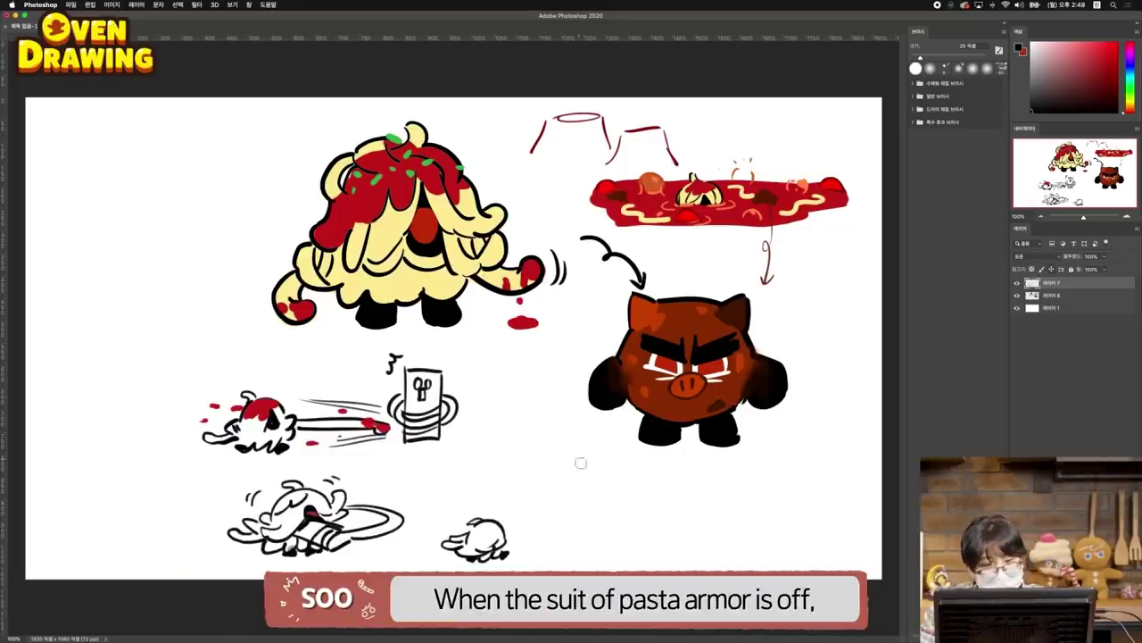
Step: Draw an arrow down from the meatball pig monster and sketch small stacked pigs below it, undoing misplaced strokes
left_click_drag(624, 418, 612, 505)
key("super+z")
left_click_drag(587, 489, 585, 514)
key("super+z")
key("super+z")
key("super+z")
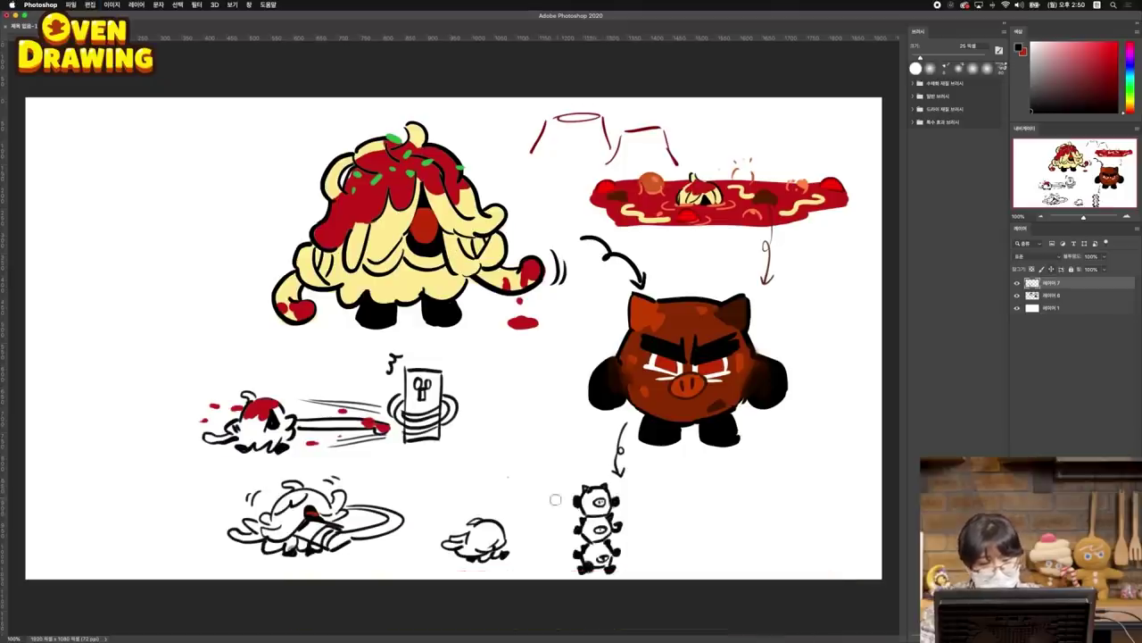
left_click_drag(559, 532, 548, 552)
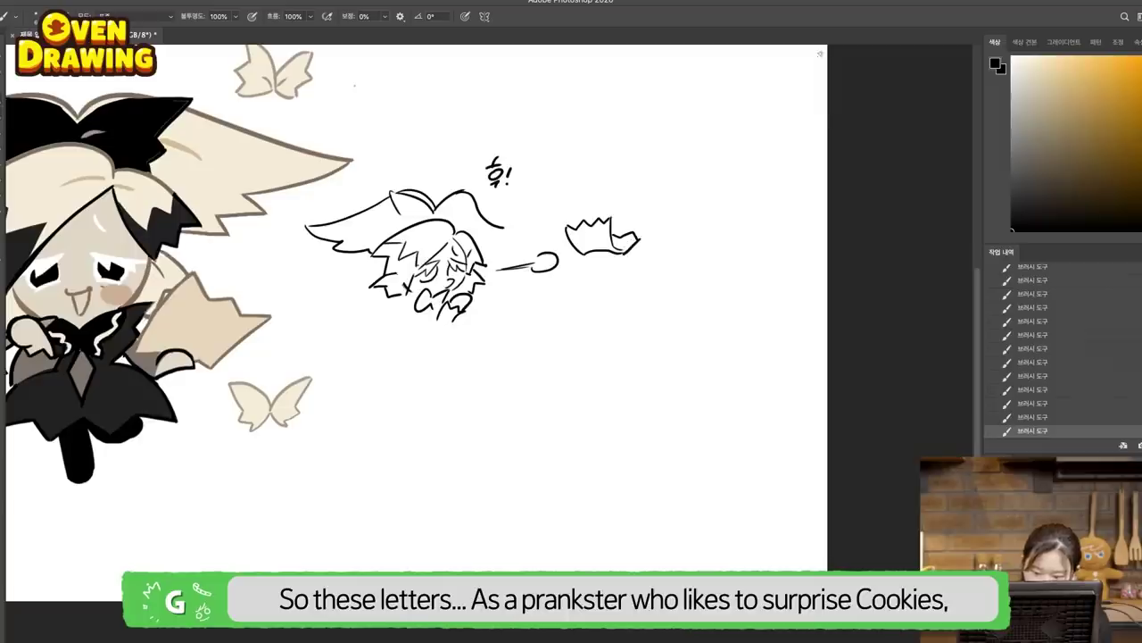
Step: Redraw the folded corner of the torn letter and scale down the lassoed sketch of the Cookie blowing on it
key("ctrl+z")
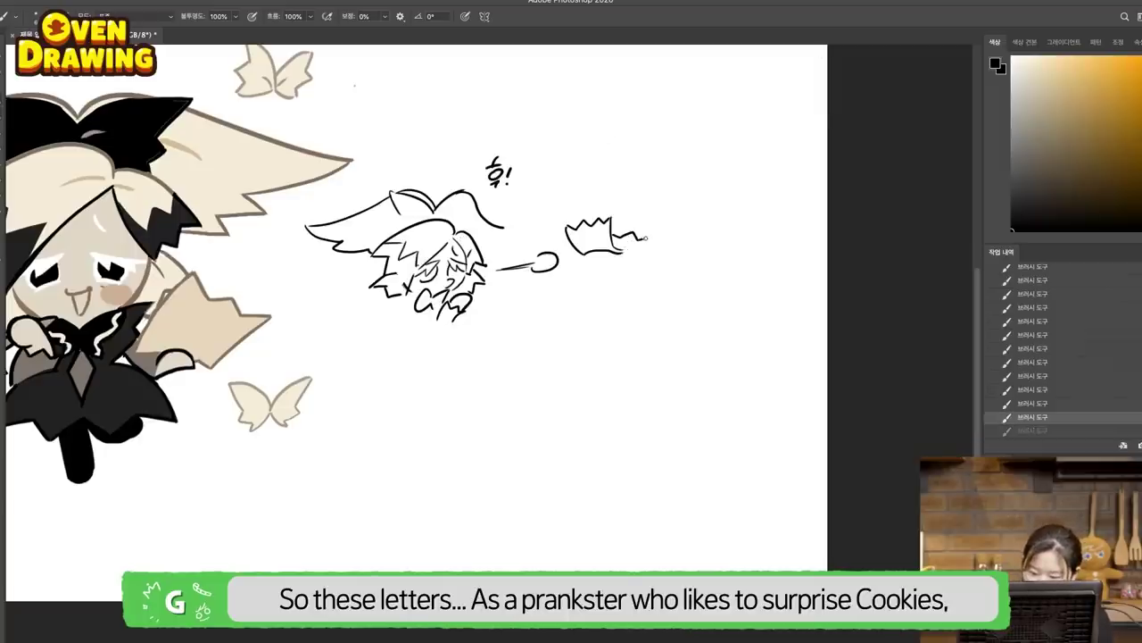
left_click_drag(611, 228, 618, 243)
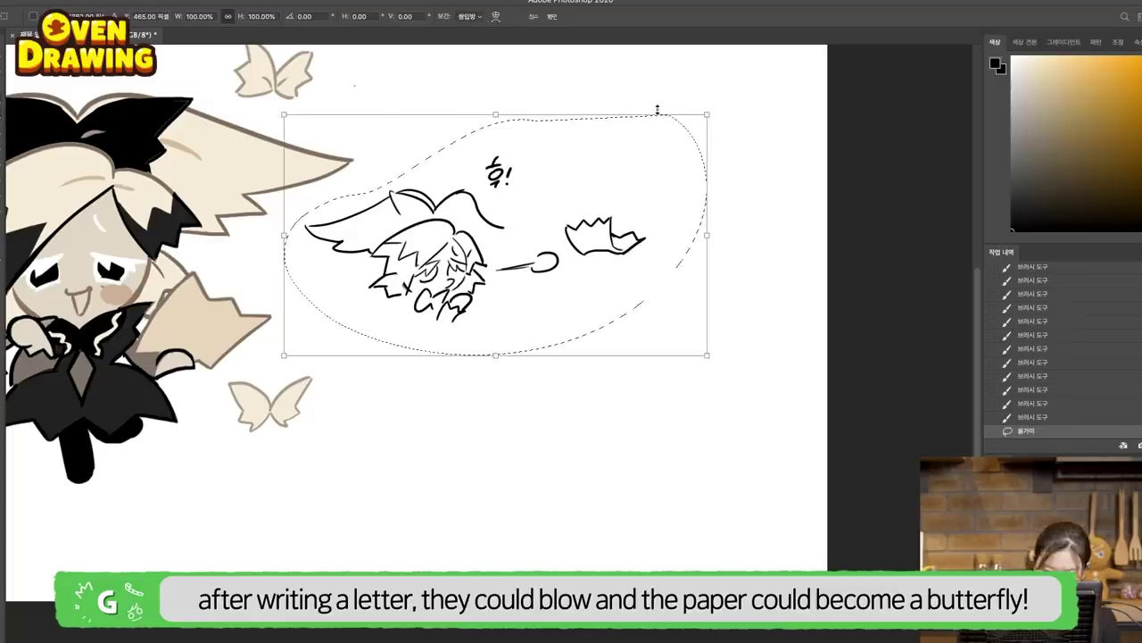
left_click_drag(707, 114, 701, 116)
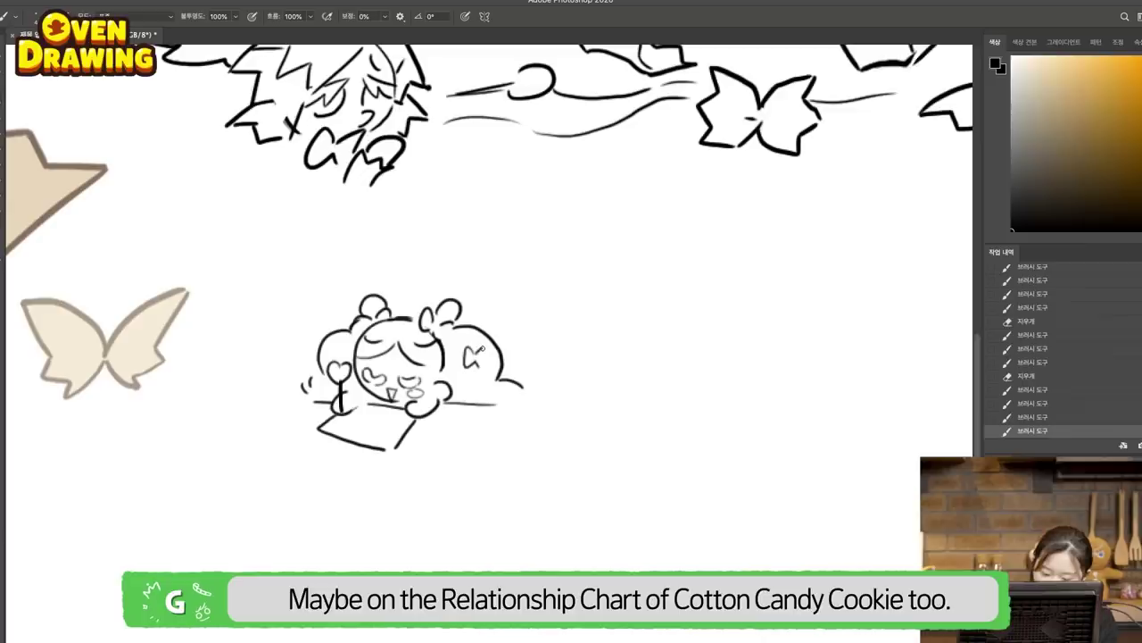
Step: Add a small mark on the letter-writing Cookie's hair and write "답장 같은건 바란적 없거든?!" in the spiky bubble beside the blushing reader
left_click_drag(481, 348, 484, 366)
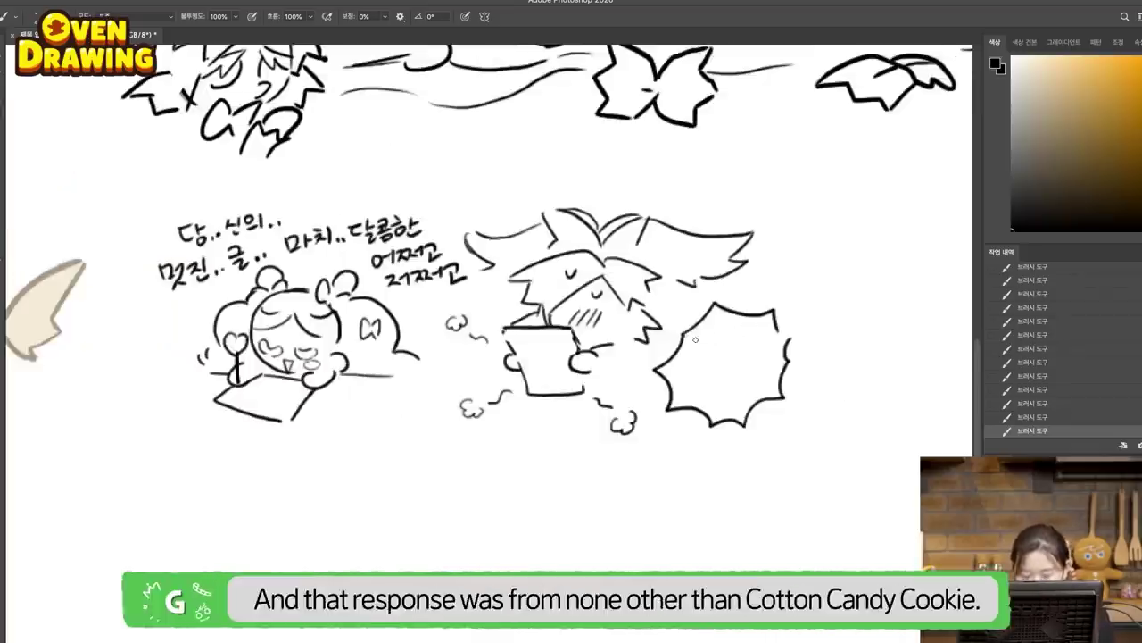
left_click_drag(705, 336, 700, 349)
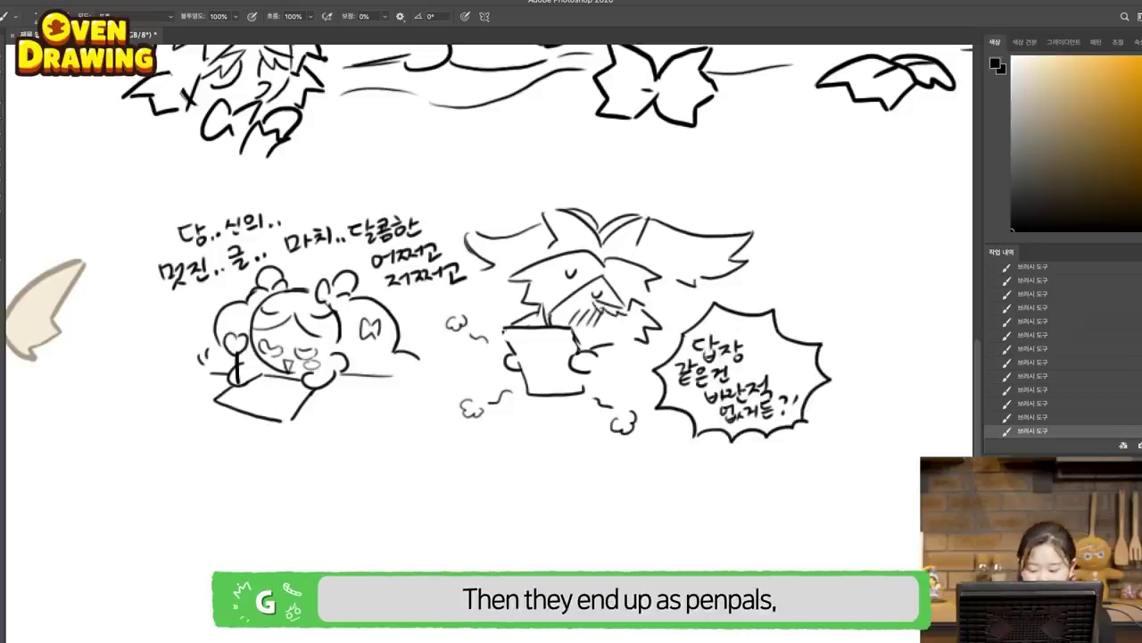
left_click_drag(601, 324, 615, 321)
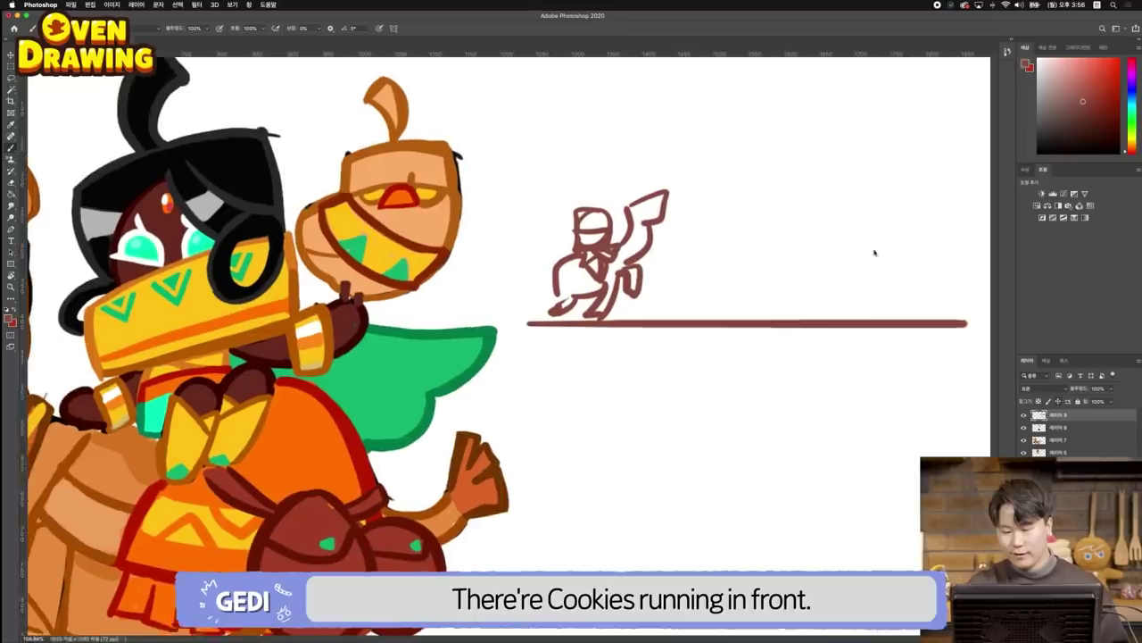
Step: Sketch two running stick figures ahead of the small camel rider and draw a curved arrow between them and the three boxes
left_click_drag(874, 253, 800, 258)
mouse_move(705, 262)
left_mouse_down()
mouse_move(696, 268)
mouse_move(707, 287)
mouse_move(685, 325)
left_mouse_up()
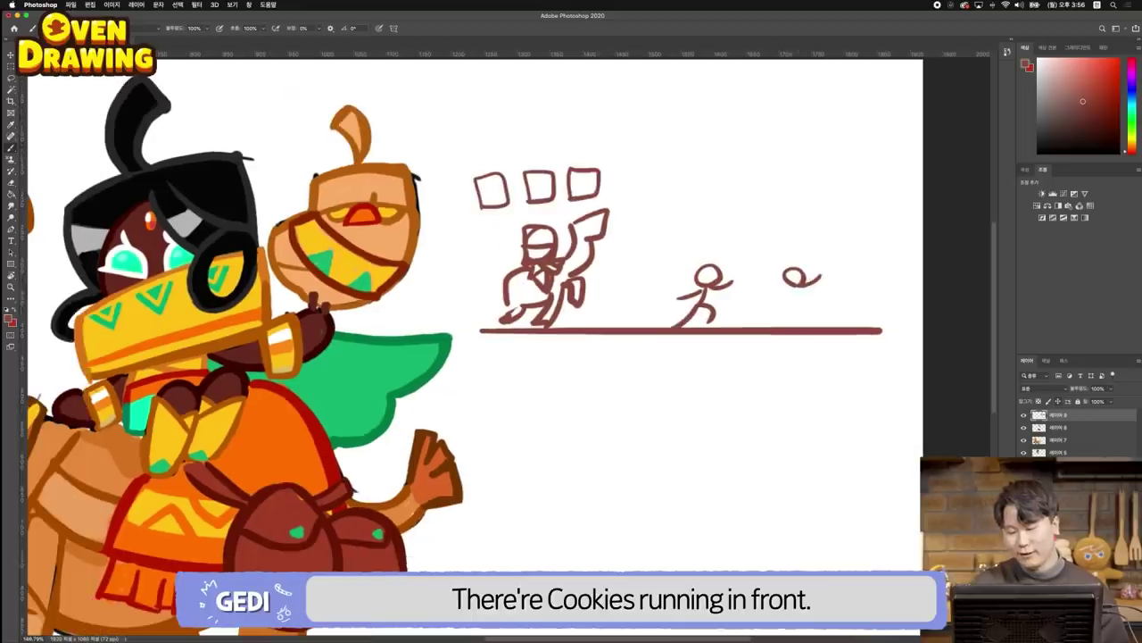
mouse_move(792, 290)
left_mouse_down()
mouse_move(803, 323)
mouse_move(770, 327)
left_mouse_up()
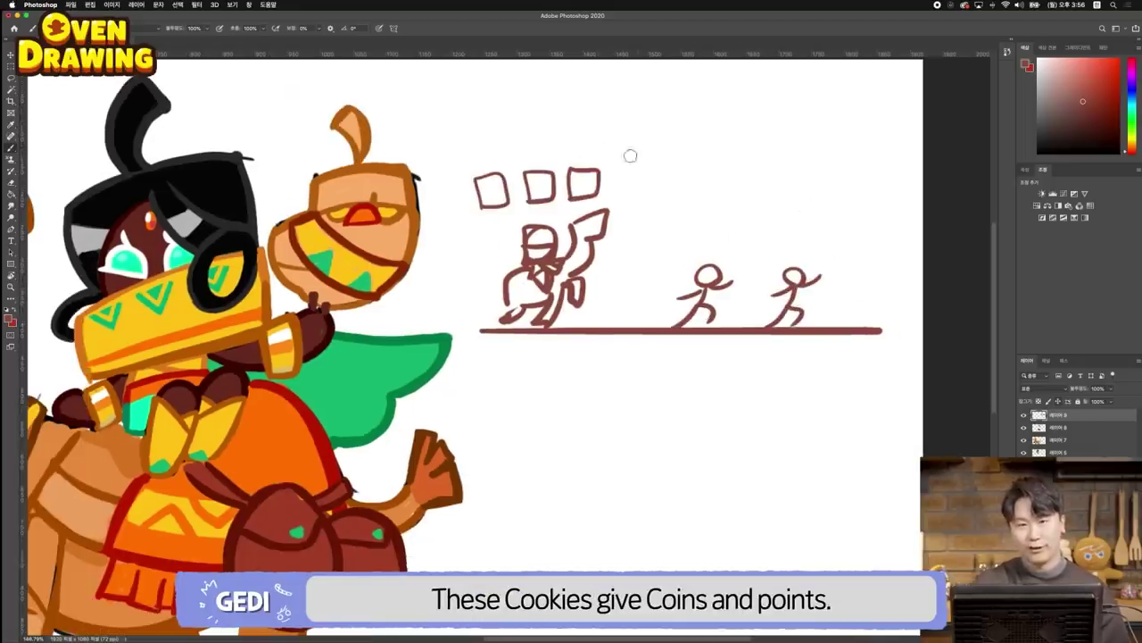
left_click_drag(637, 169, 695, 261)
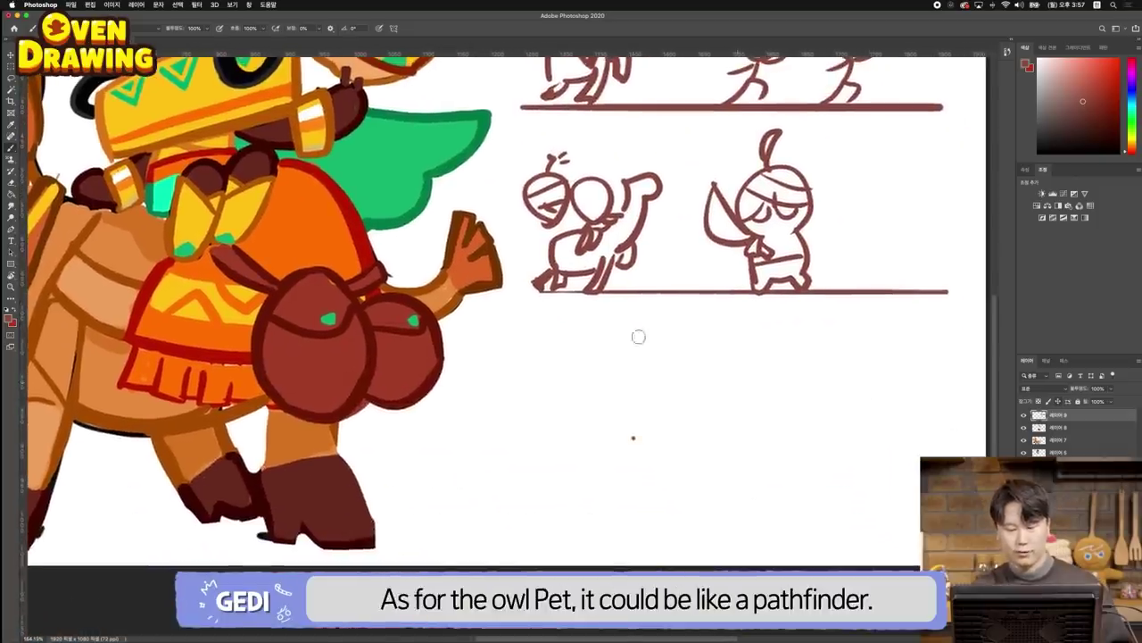
Step: Sketch the round owl pet with a curled stem and a cap line below the sword fighter row
left_click_drag(591, 417, 572, 418)
mouse_move(668, 390)
left_mouse_down()
mouse_move(641, 419)
mouse_move(671, 395)
left_mouse_up()
left_click_drag(636, 345, 641, 369)
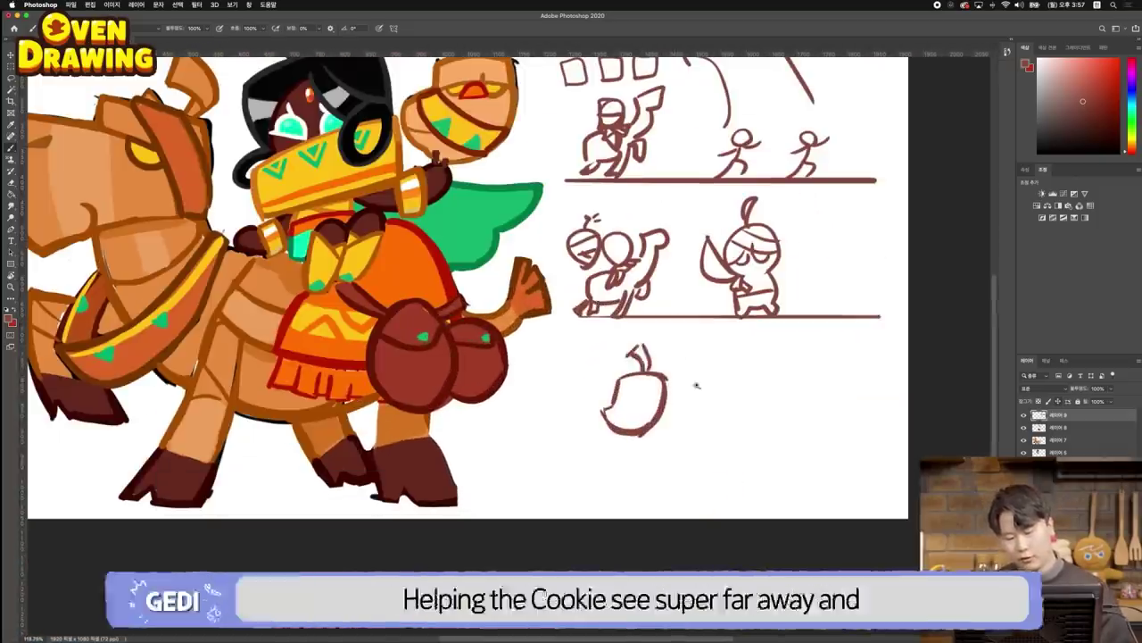
scroll(696, 387, "up", 2)
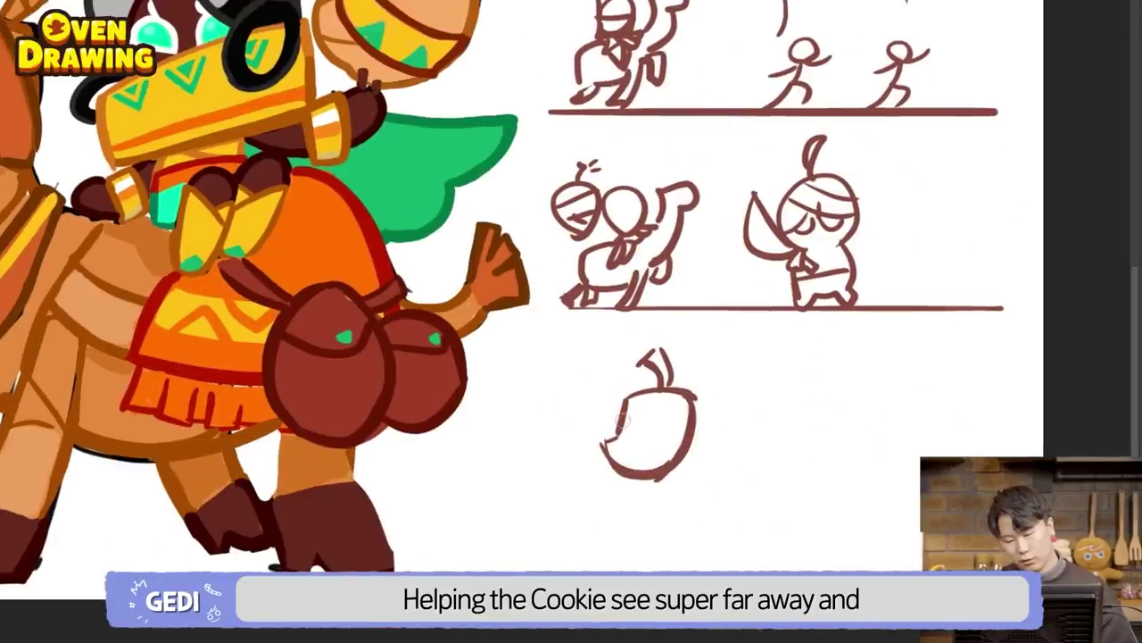
key("super+space")
mouse_move(622, 420)
left_mouse_down()
mouse_move(695, 417)
mouse_move(684, 435)
left_mouse_up()
mouse_move(821, 464)
left_mouse_down()
mouse_move(711, 472)
mouse_move(730, 473)
left_mouse_up()
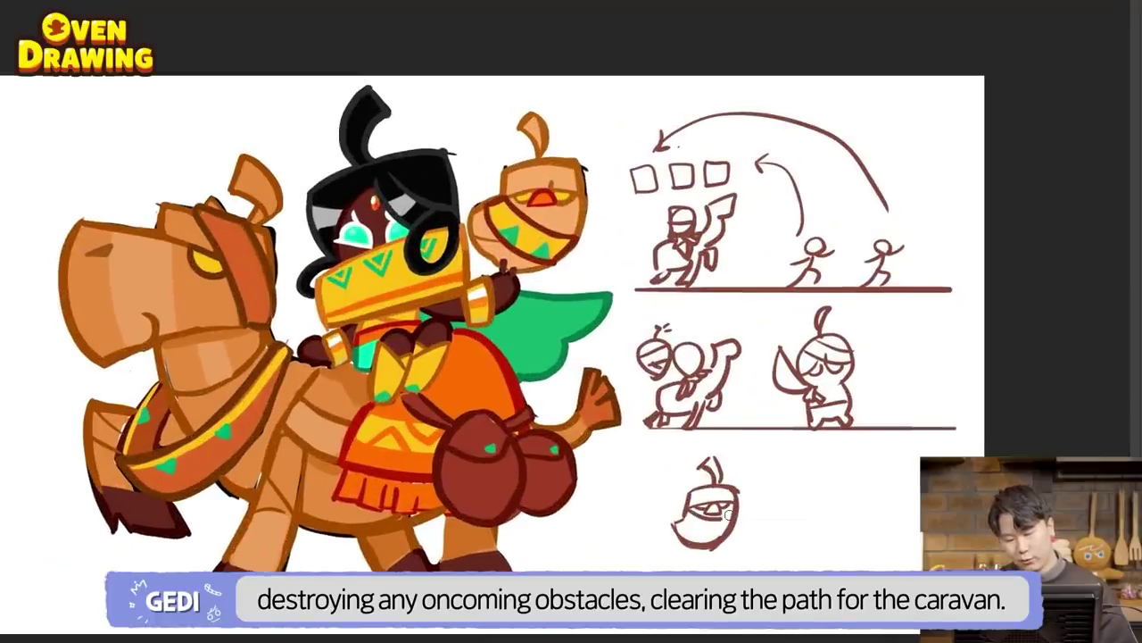
Step: Add the band and feet to the small owl pet, then draw a jagged impact burst and flying debris in front of it
left_click_drag(684, 520, 730, 519)
left_click_drag(680, 529, 727, 532)
left_click_drag(678, 544, 672, 550)
left_click_drag(691, 546, 688, 552)
left_click_drag(746, 489, 737, 547)
left_click_drag(804, 453, 810, 466)
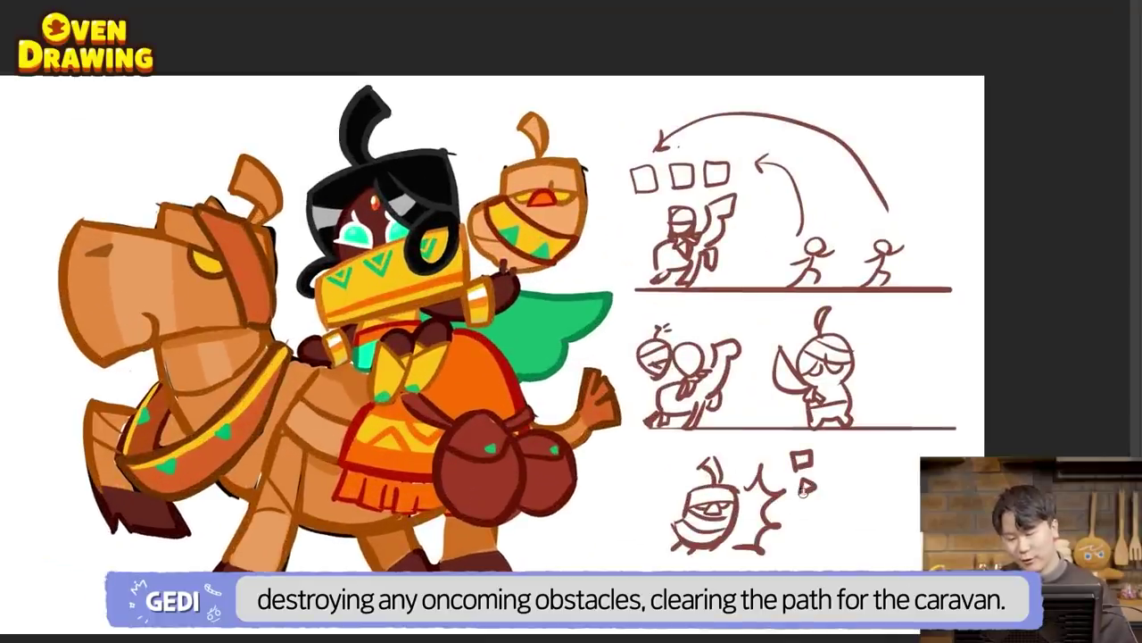
scroll(781, 548, "down", 3)
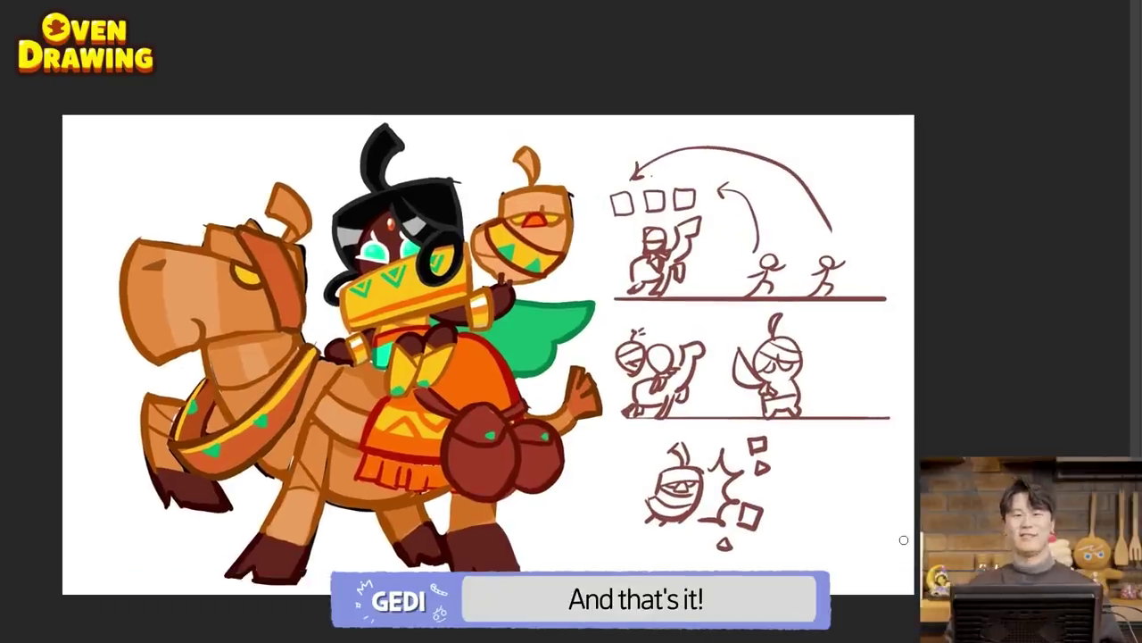